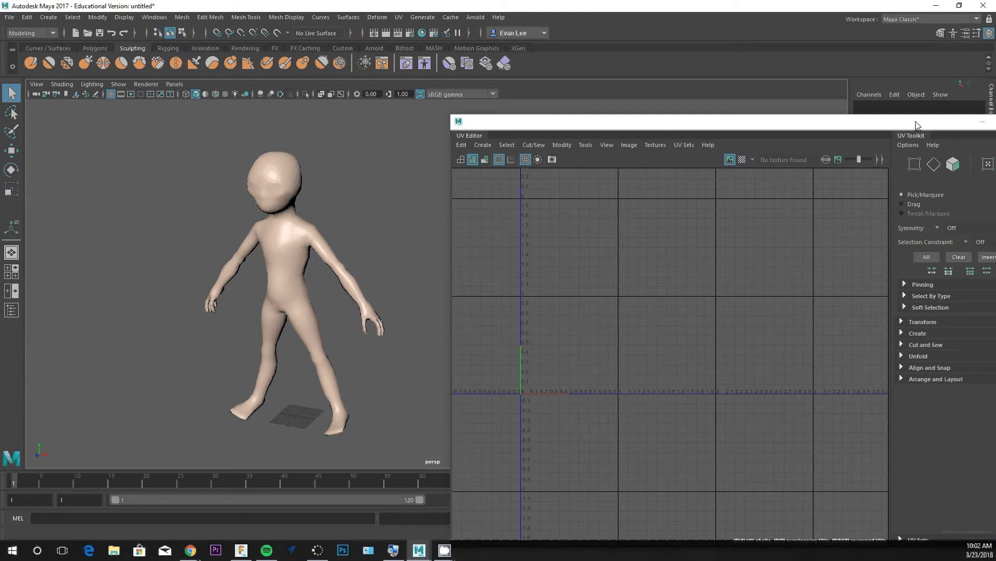
- Minimize the UV Editor window so the alien model is unobstructed
{"action": "left_click_drag", "start_coordinate": [959, 125], "coordinate": [825, 134]}
{"action": "left_click", "coordinate": [895, 132]}
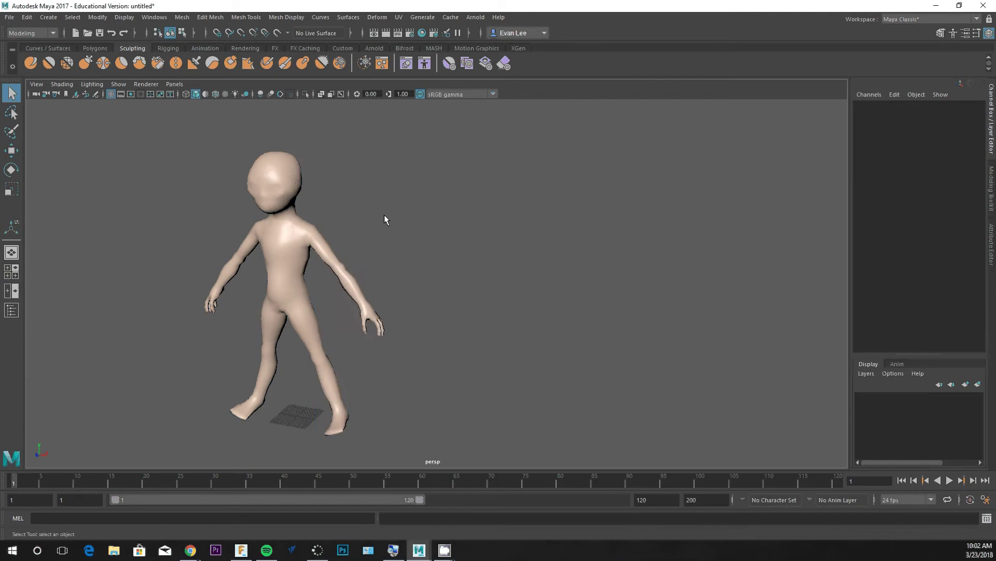
{"action": "middle_click_drag", "start_coordinate": [411, 192], "coordinate": [465, 182], "text": "alt"}
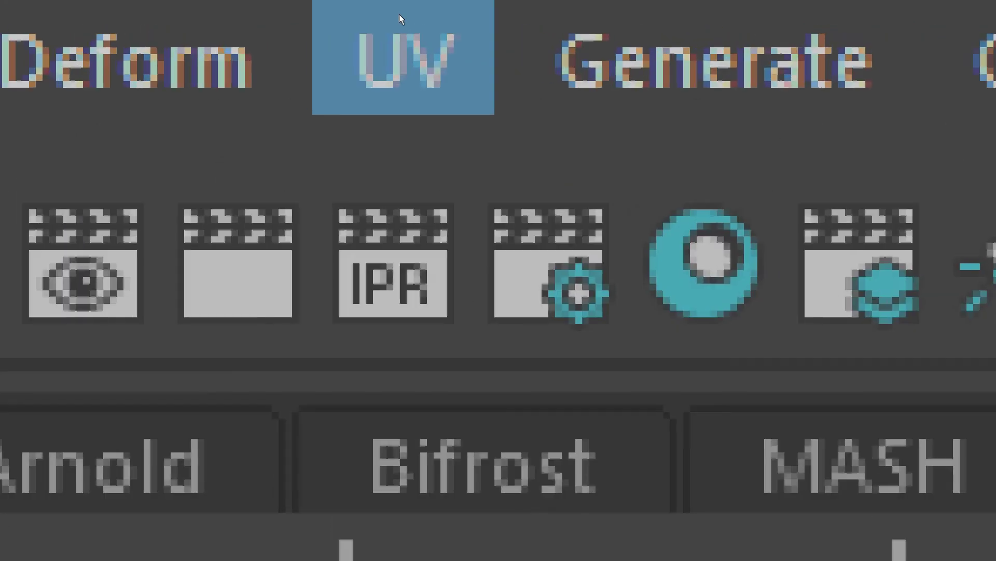
- Open the UV Editor and place its window beside the alien model
{"action": "left_click", "coordinate": [399, 14]}
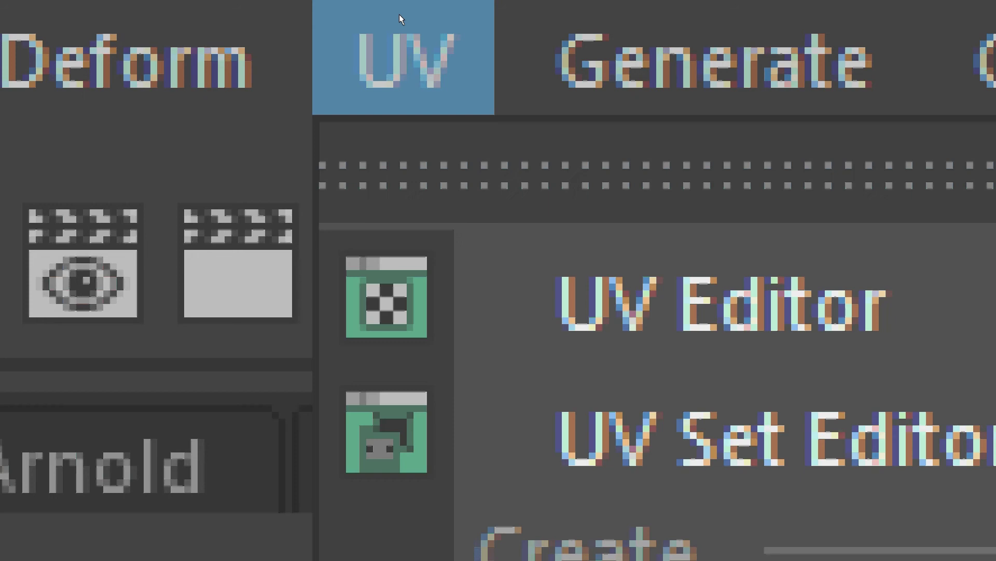
{"action": "key", "text": "Down"}
{"action": "key", "text": "Down"}
{"action": "key", "text": "Return"}
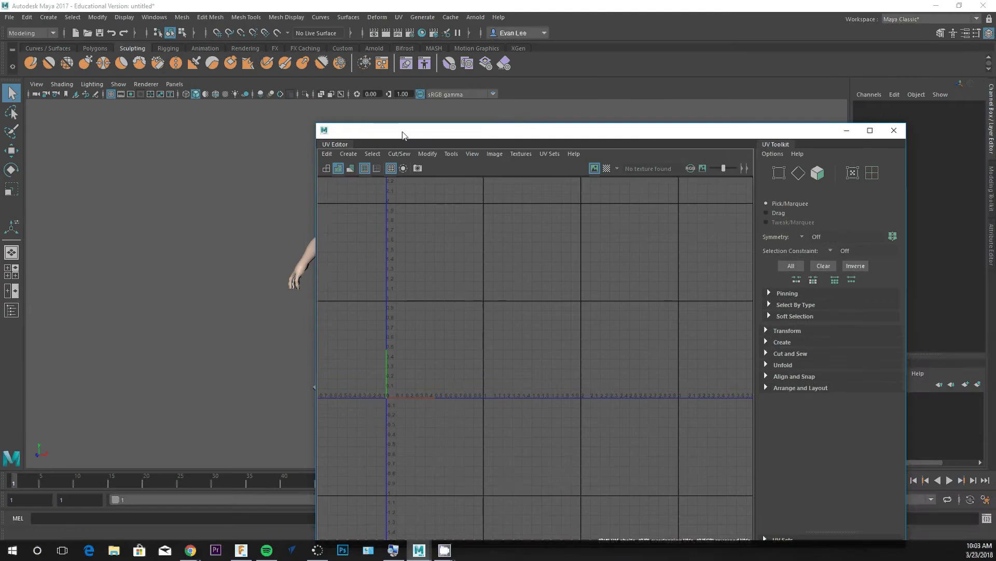
{"action": "left_click_drag", "start_coordinate": [546, 232], "coordinate": [781, 152]}
{"action": "left_click_drag", "start_coordinate": [538, 87], "coordinate": [539, 129]}
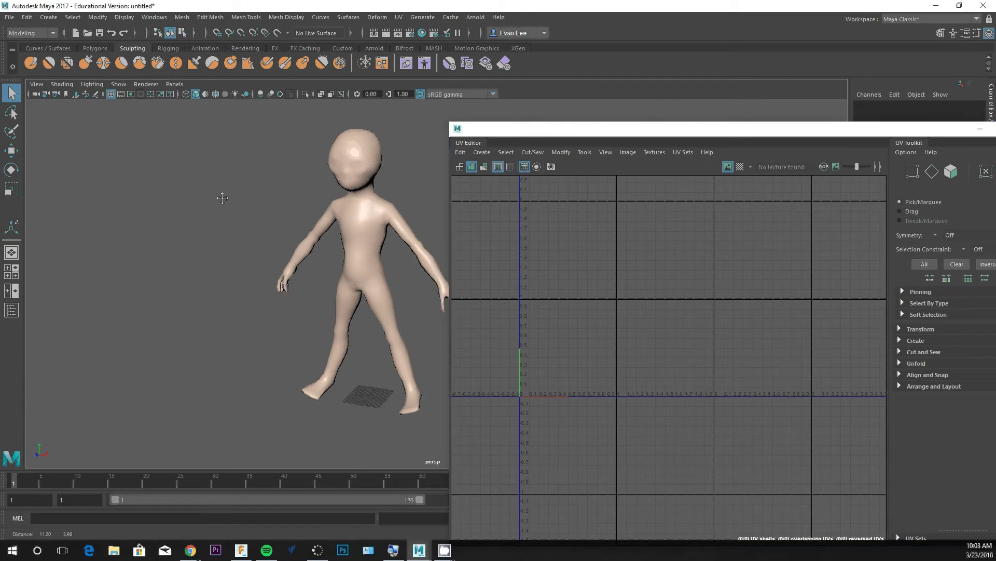
- Select the alien model and frame its UV shells in the UV Editor
{"action": "middle_click_drag", "start_coordinate": [218, 196], "coordinate": [150, 193], "text": "alt"}
{"action": "mouse_move", "coordinate": [149, 193]}
{"action": "left_mouse_down", "text": "alt"}
{"action": "mouse_move", "coordinate": [203, 183]}
{"action": "mouse_move", "coordinate": [167, 189]}
{"action": "left_mouse_up", "text": "alt"}
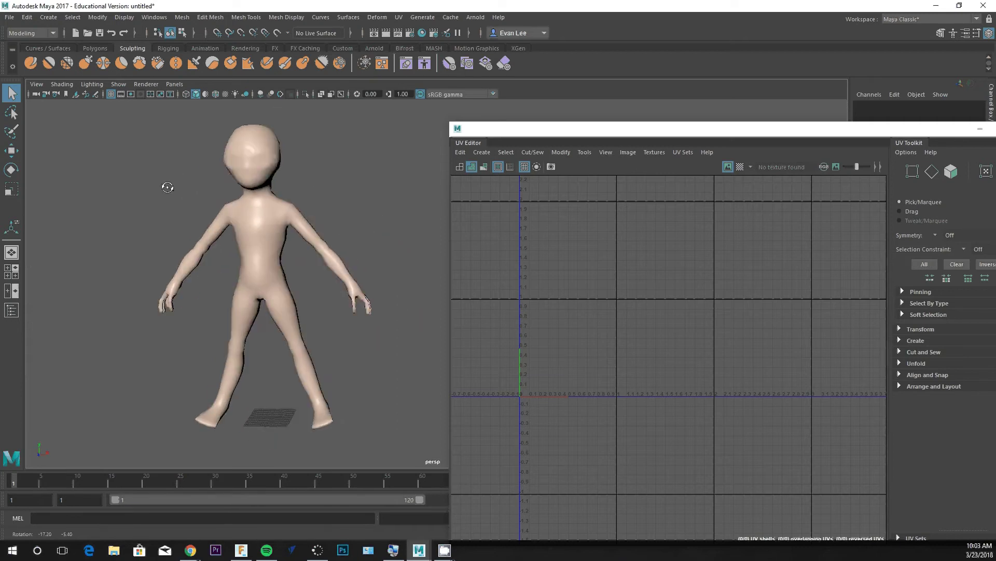
{"action": "left_click", "coordinate": [247, 201]}
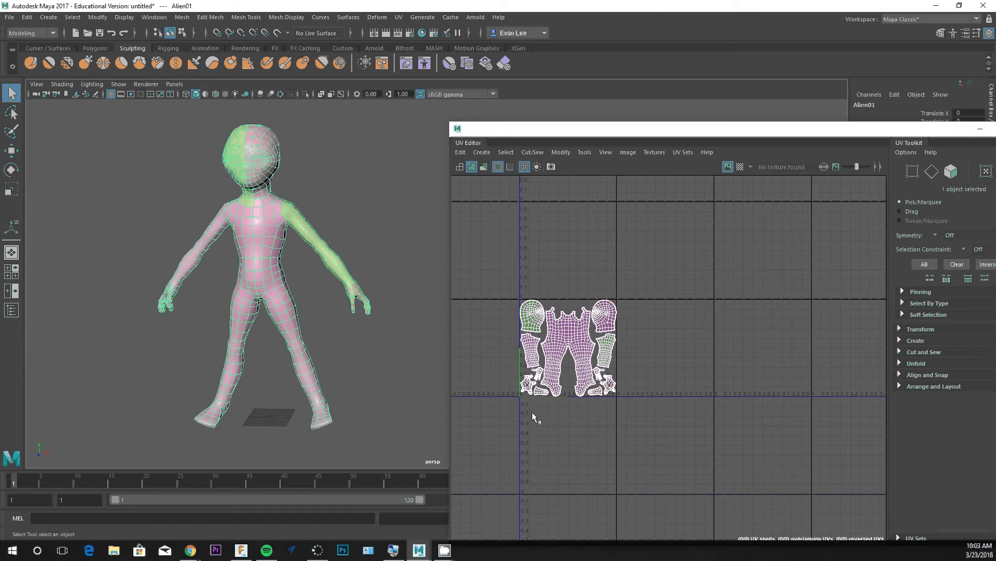
{"action": "key", "text": "f"}
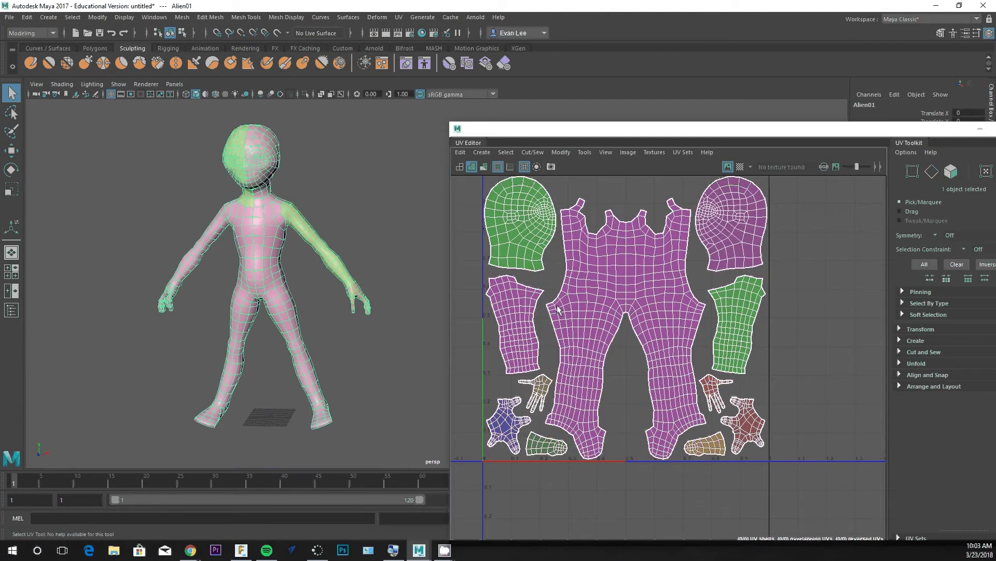
{"action": "middle_click_drag", "start_coordinate": [556, 287], "coordinate": [555, 312], "text": "alt"}
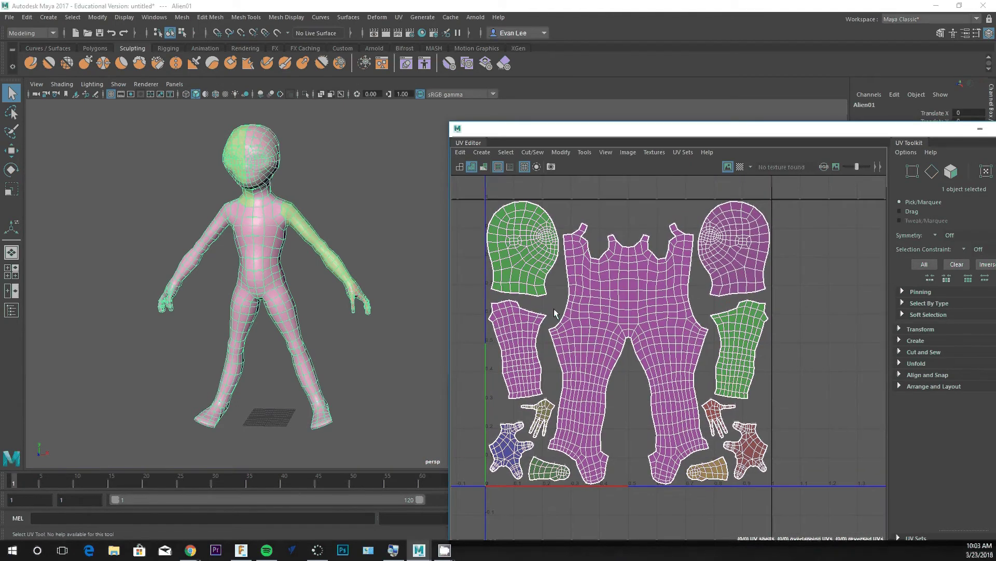
- Examine the green head UV shell up close and compare its lower border with the seam around the alien's neck
{"action": "scroll", "coordinate": [532, 277], "scroll_direction": "up", "scroll_amount": 5}
{"action": "middle_click_drag", "start_coordinate": [577, 285], "coordinate": [610, 330], "text": "alt"}
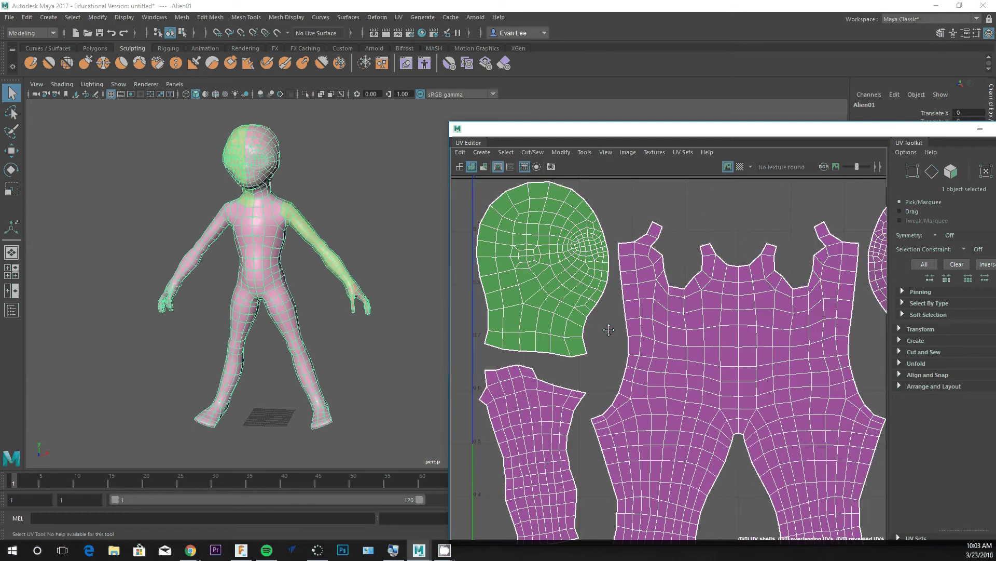
{"action": "right_click_drag", "start_coordinate": [600, 350], "coordinate": [687, 343], "text": "alt"}
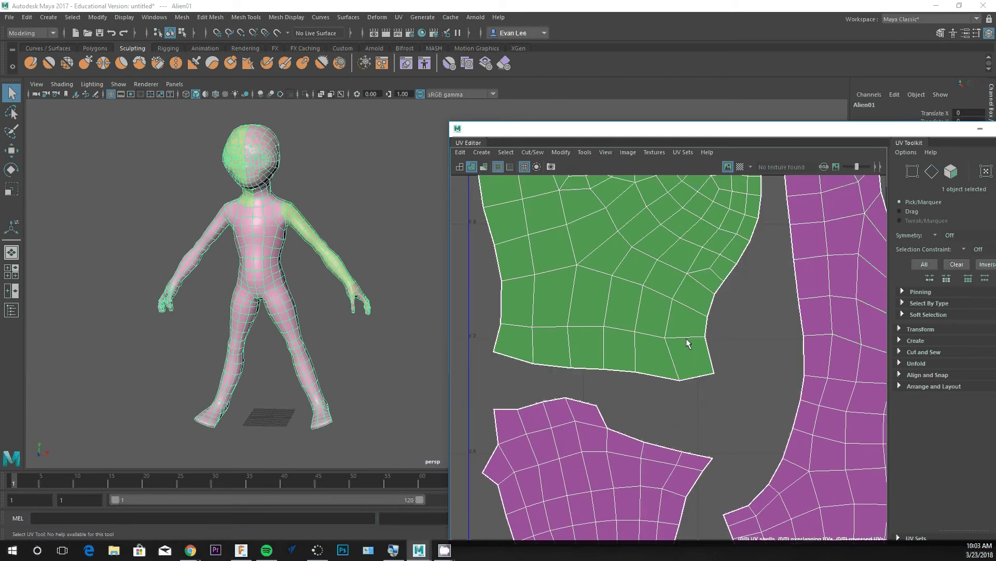
{"action": "scroll", "coordinate": [273, 210], "scroll_direction": "up", "scroll_amount": 6}
{"action": "middle_click_drag", "start_coordinate": [265, 194], "coordinate": [449, 357], "text": "alt"}
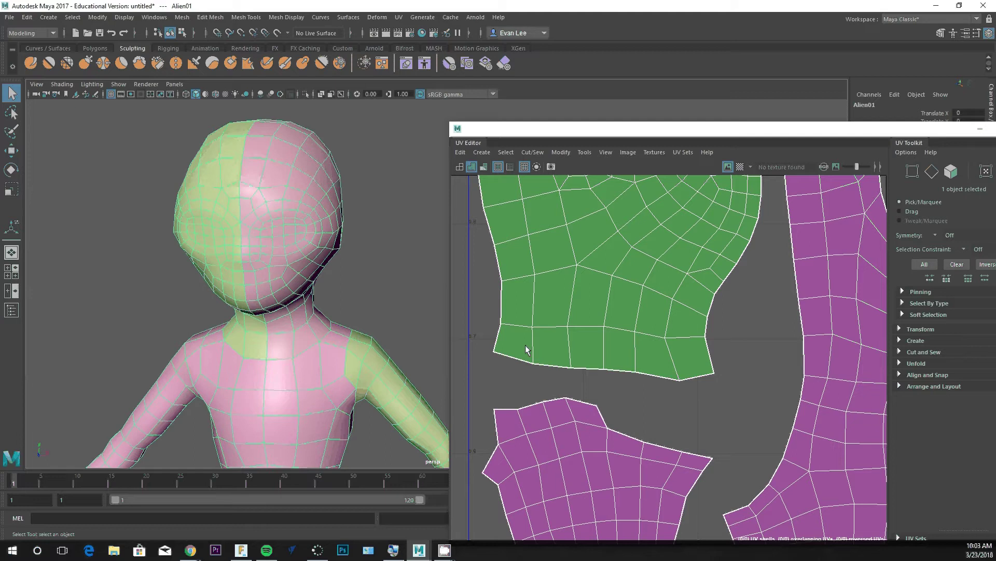
{"action": "scroll", "coordinate": [521, 347], "scroll_direction": "up", "scroll_amount": 2}
{"action": "scroll", "coordinate": [521, 348], "scroll_direction": "up", "scroll_amount": 2}
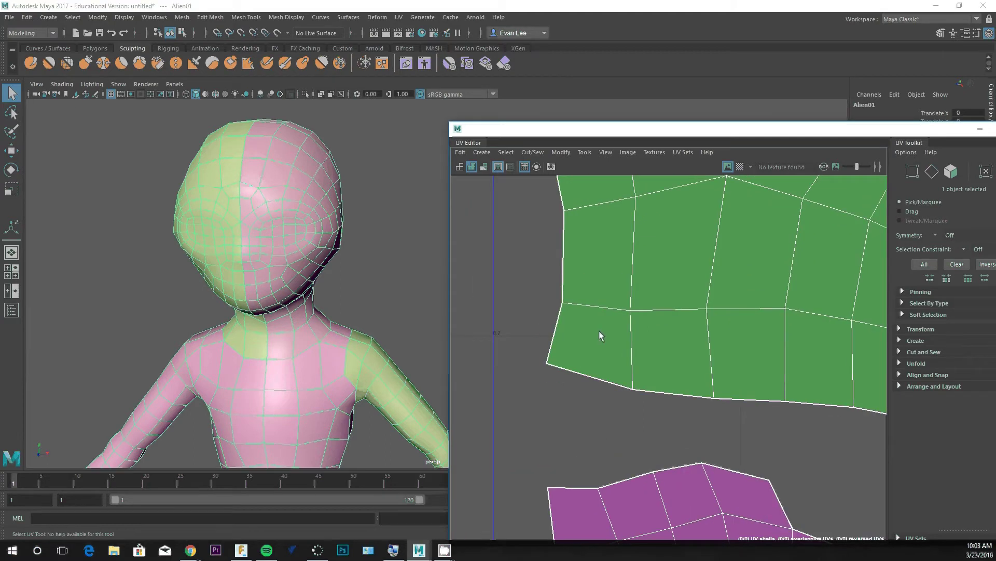
{"action": "left_click_drag", "start_coordinate": [285, 334], "coordinate": [534, 305], "text": "alt"}
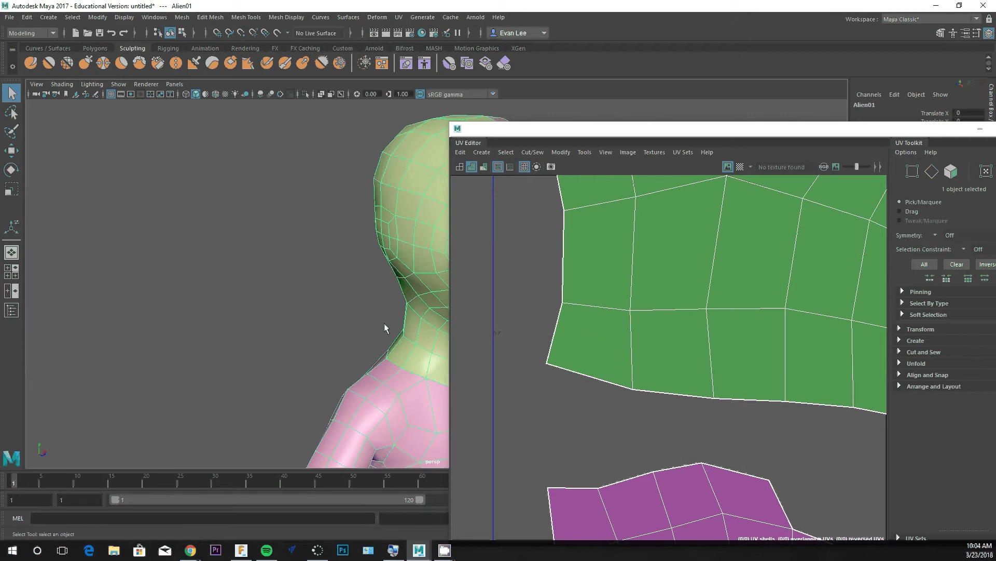
{"action": "left_click_drag", "start_coordinate": [384, 323], "coordinate": [308, 275], "text": "alt"}
{"action": "middle_click_drag", "start_coordinate": [309, 280], "coordinate": [93, 260], "text": "alt"}
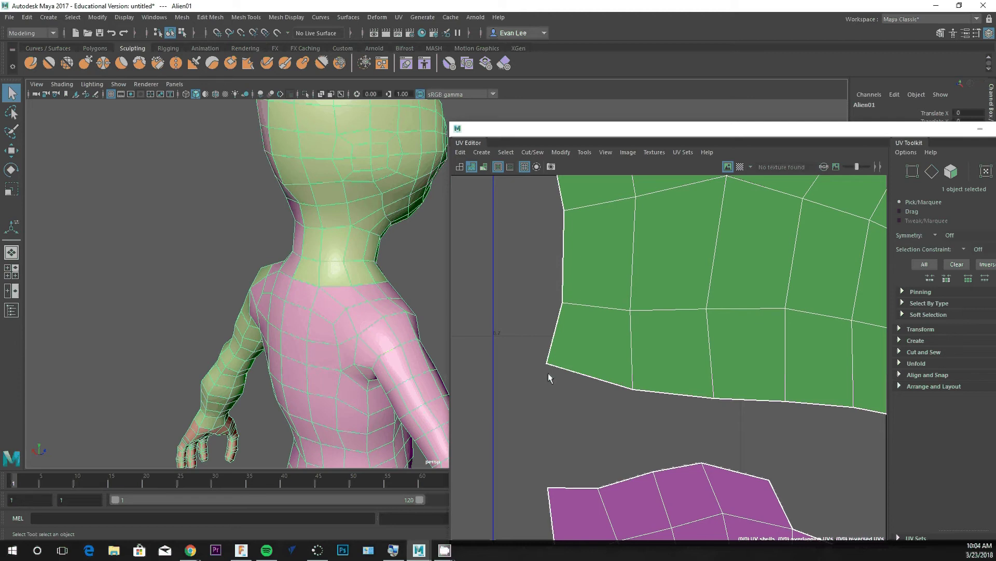
- Compare the full UV shell layout with the corresponding colored parts on the alien's whole body
{"action": "scroll", "coordinate": [548, 373], "scroll_direction": "down", "scroll_amount": 8}
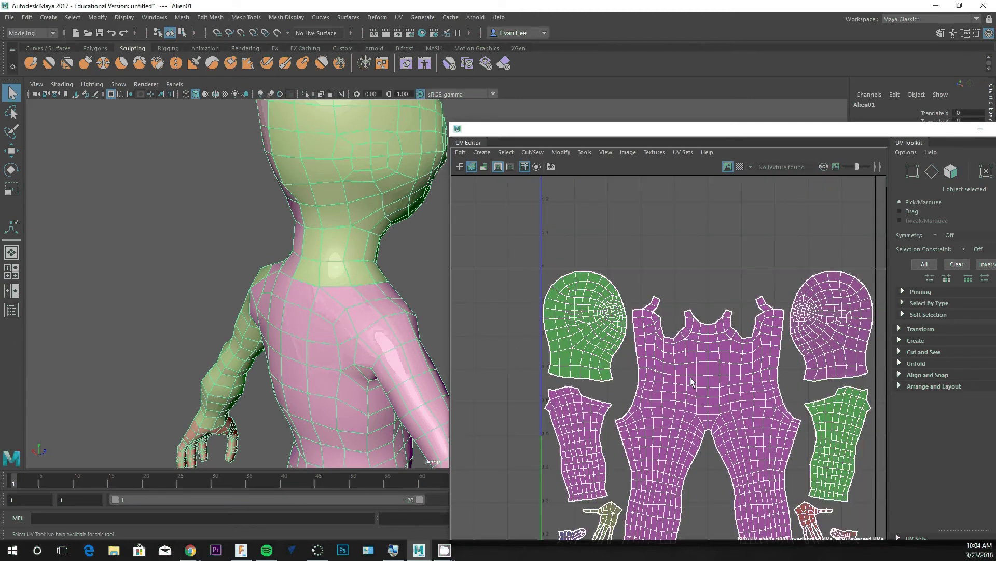
{"action": "middle_click_drag", "start_coordinate": [691, 382], "coordinate": [635, 302], "text": "alt"}
{"action": "scroll", "coordinate": [406, 300], "scroll_direction": "down", "scroll_amount": 5}
{"action": "left_click_drag", "start_coordinate": [416, 275], "coordinate": [313, 266], "text": "alt"}
{"action": "scroll", "coordinate": [314, 270], "scroll_direction": "down", "scroll_amount": 4}
{"action": "middle_click_drag", "start_coordinate": [314, 270], "coordinate": [292, 236], "text": "alt"}
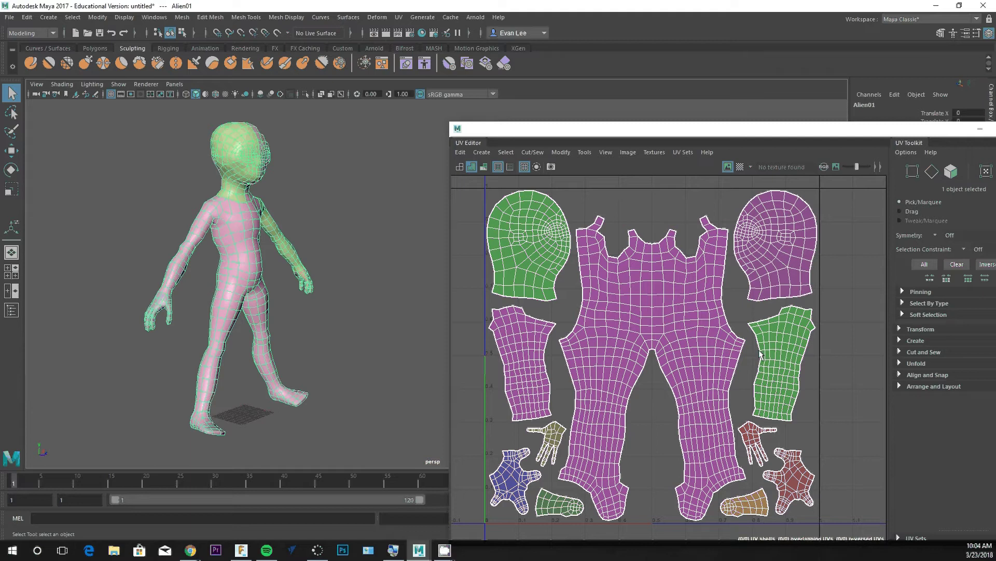
{"action": "middle_click_drag", "start_coordinate": [296, 169], "coordinate": [315, 184], "text": "alt"}
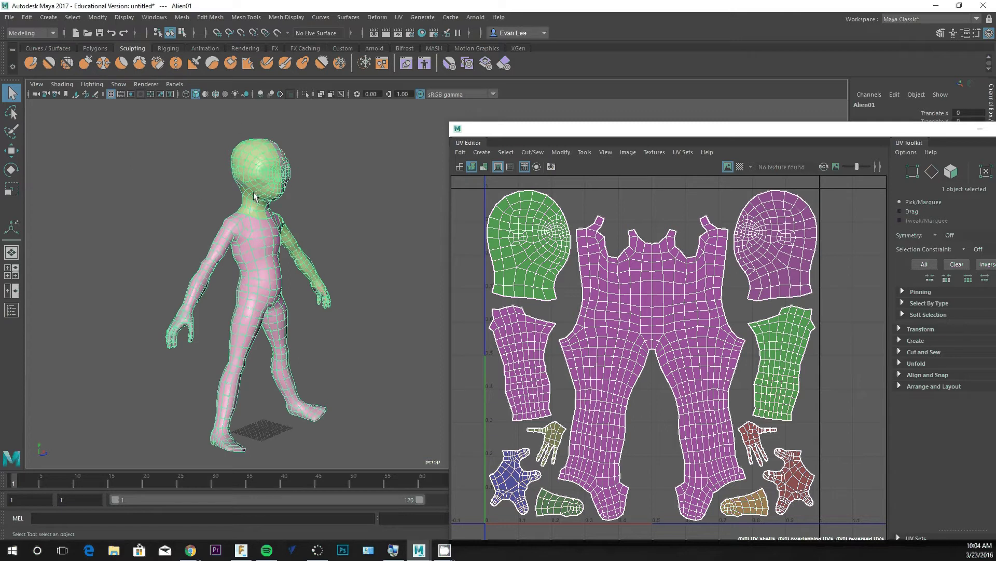
- Try raising the top of the alien's head with the Sculpt Tool
{"action": "left_click", "coordinate": [30, 63]}
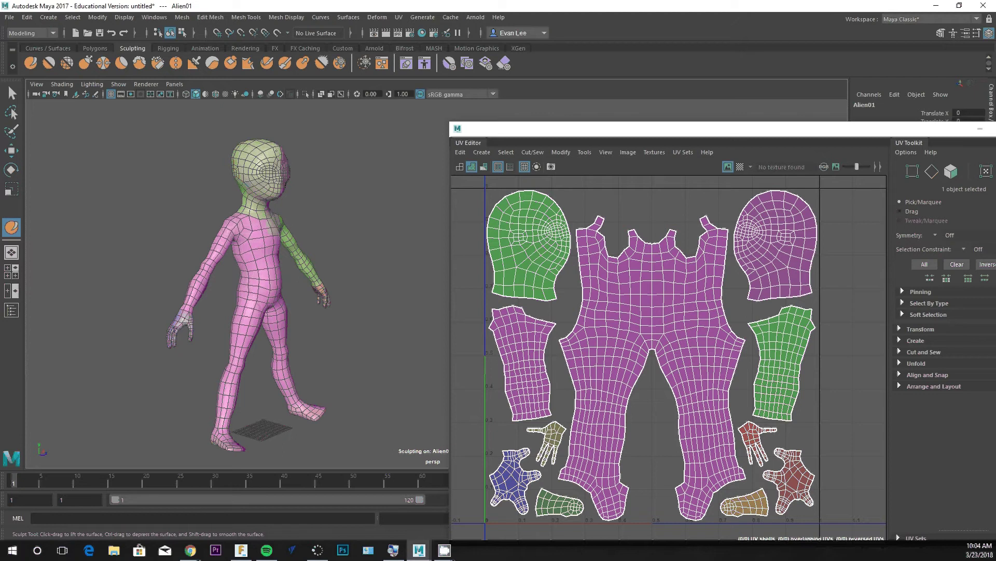
{"action": "left_click_drag", "start_coordinate": [258, 140], "coordinate": [265, 138]}
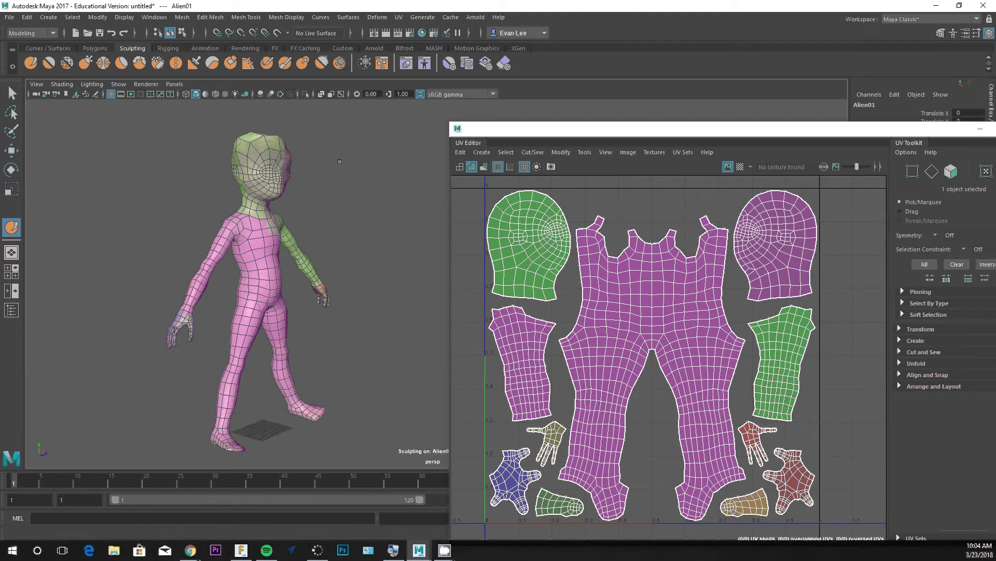
{"action": "left_click_drag", "start_coordinate": [340, 160], "coordinate": [275, 164], "text": "alt"}
{"action": "left_click_drag", "start_coordinate": [325, 133], "coordinate": [348, 125]}
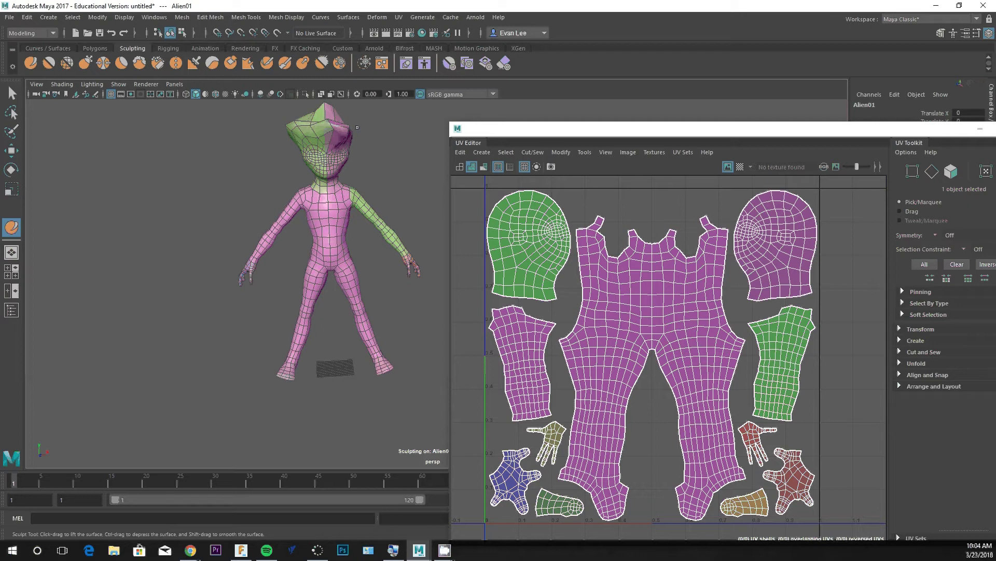
{"action": "mouse_move", "coordinate": [358, 213]}
{"action": "left_mouse_down", "text": "alt"}
{"action": "mouse_move", "coordinate": [329, 212]}
{"action": "mouse_move", "coordinate": [363, 161]}
{"action": "left_mouse_up", "text": "alt"}
- Undo the sculpting on the head and return to selecting the alien as an object
{"action": "key", "text": "ctrl+z"}
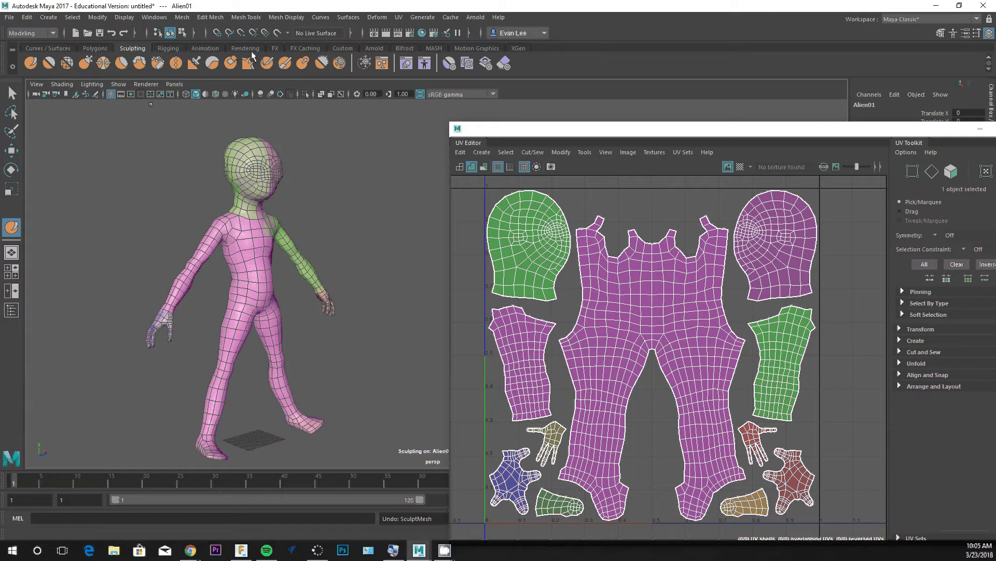
{"action": "right_click", "coordinate": [307, 169]}
{"action": "mouse_move", "coordinate": [352, 160]}
{"action": "right_mouse_down"}
{"action": "mouse_move", "coordinate": [314, 198]}
{"action": "mouse_move", "coordinate": [357, 133]}
{"action": "right_mouse_up"}
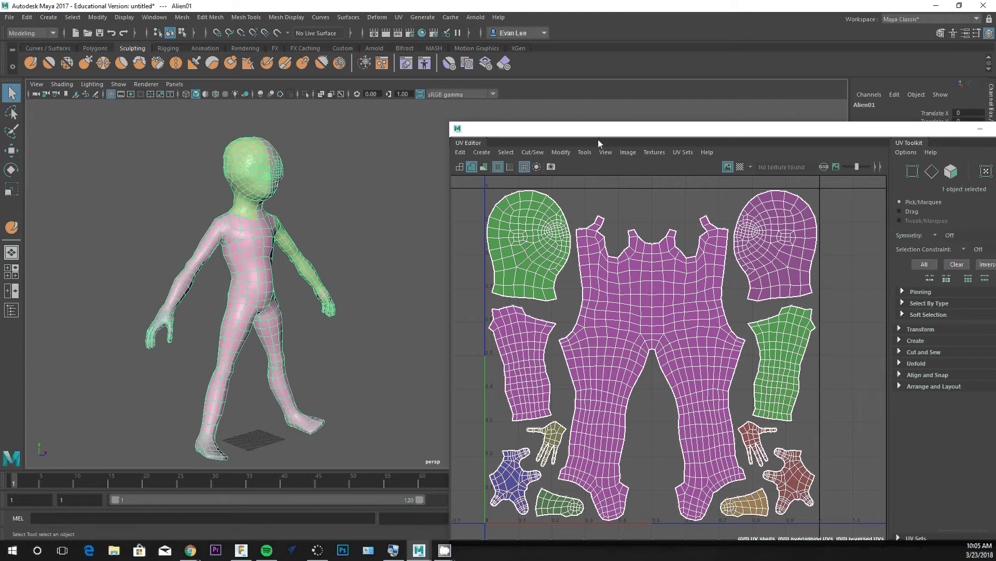
- Minimize the UV Editor window and bring the alien's torso and arms into closer view
{"action": "left_click_drag", "start_coordinate": [598, 139], "coordinate": [520, 110]}
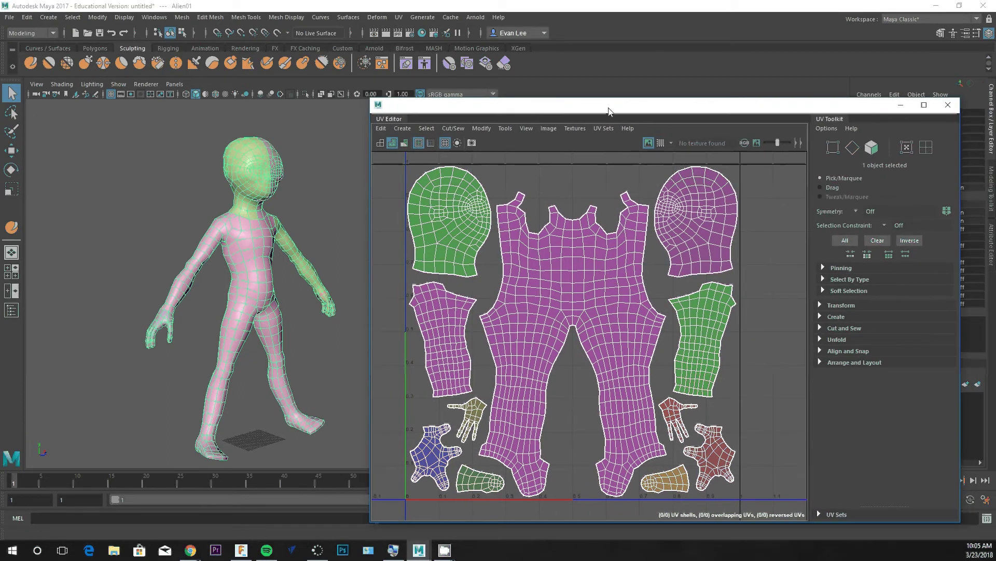
{"action": "left_click", "coordinate": [901, 105]}
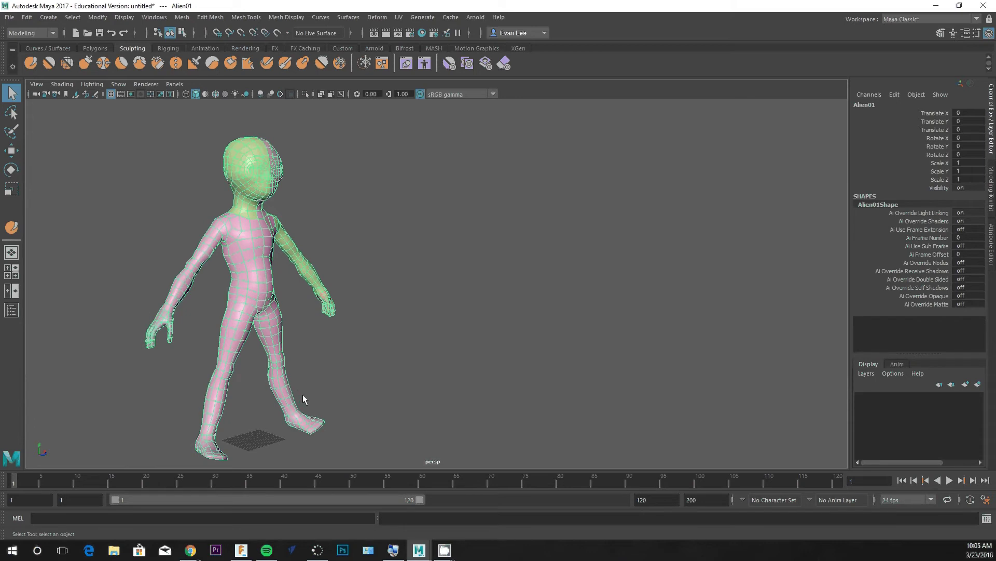
{"action": "scroll", "coordinate": [199, 291], "scroll_direction": "up", "scroll_amount": 3}
{"action": "middle_click_drag", "start_coordinate": [389, 254], "coordinate": [502, 247], "text": "alt"}
{"action": "scroll", "coordinate": [500, 247], "scroll_direction": "down", "scroll_amount": 2}
{"action": "left_click_drag", "start_coordinate": [501, 247], "coordinate": [501, 237], "text": "alt"}
{"action": "scroll", "coordinate": [419, 233], "scroll_direction": "up", "scroll_amount": 3}
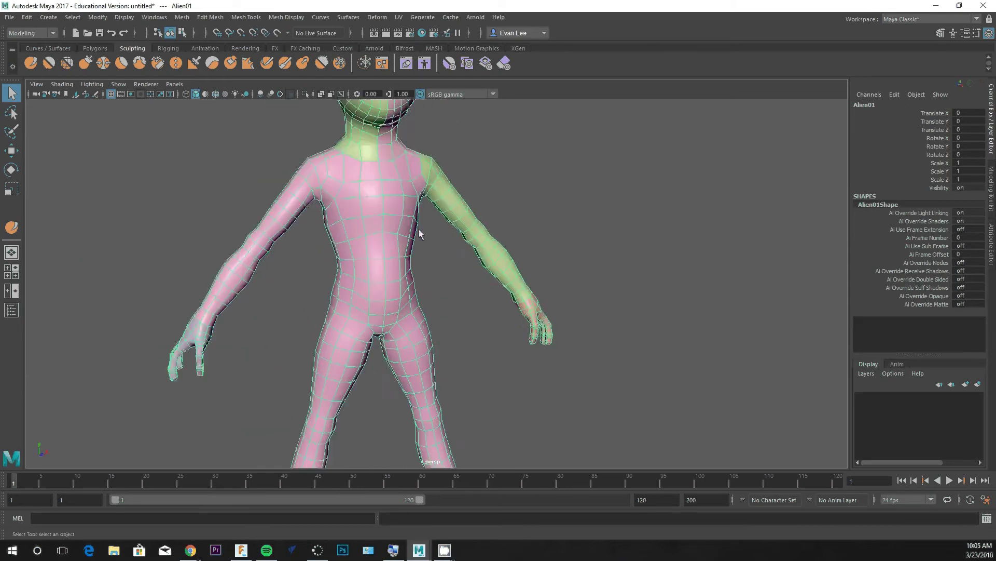
{"action": "middle_click_drag", "start_coordinate": [418, 234], "coordinate": [449, 257], "text": "alt"}
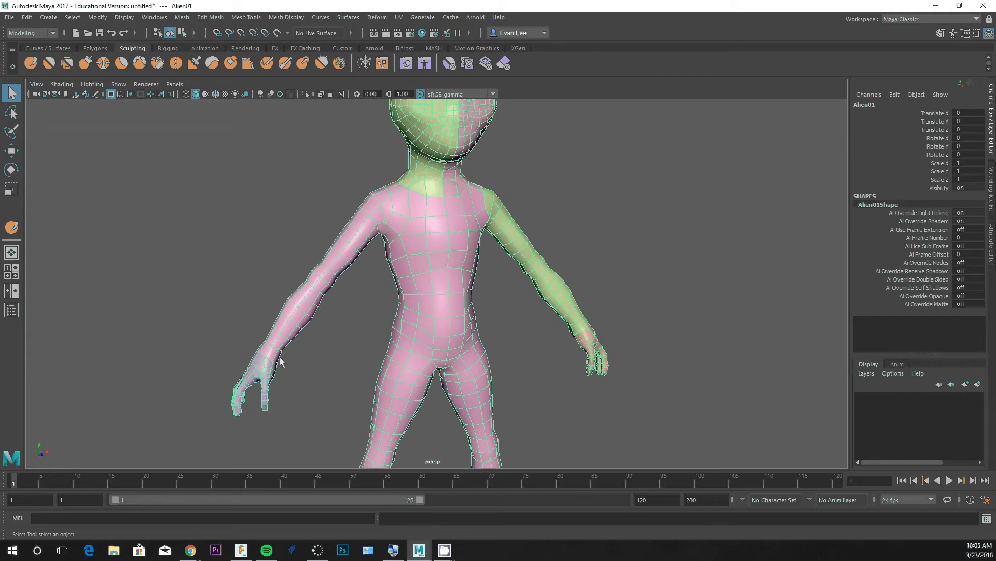
- Cut a UV seam across the upper chest between the shoulder seams with the 3D Cut and Sew UV Tool
{"action": "left_click", "coordinate": [398, 17]}
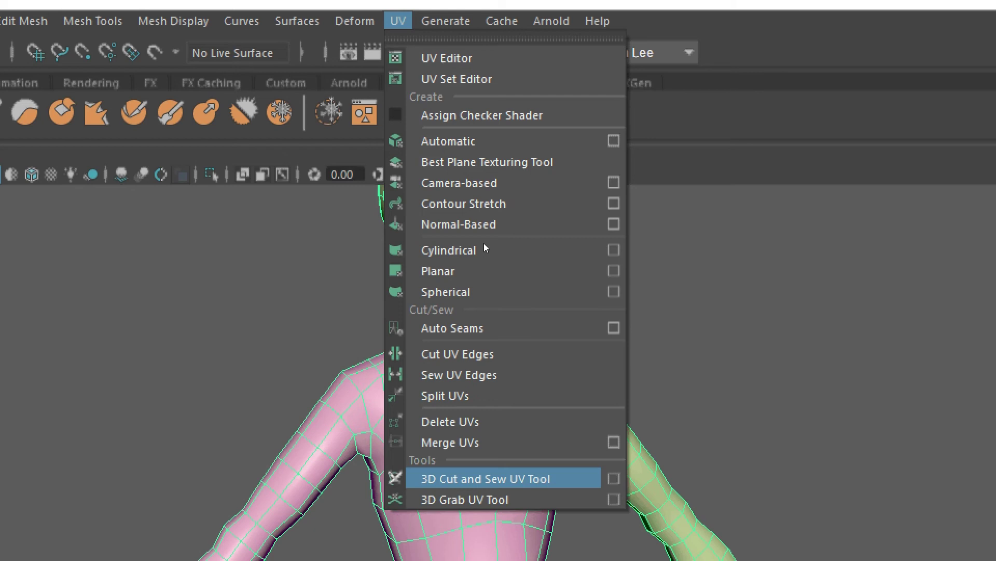
{"action": "left_click", "coordinate": [478, 479]}
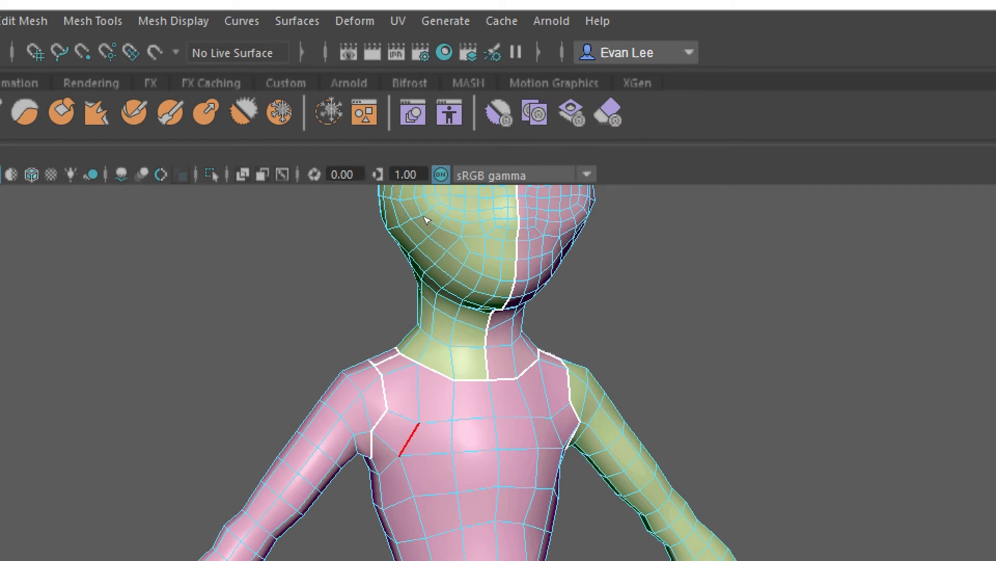
{"action": "left_click_drag", "start_coordinate": [484, 209], "coordinate": [400, 213]}
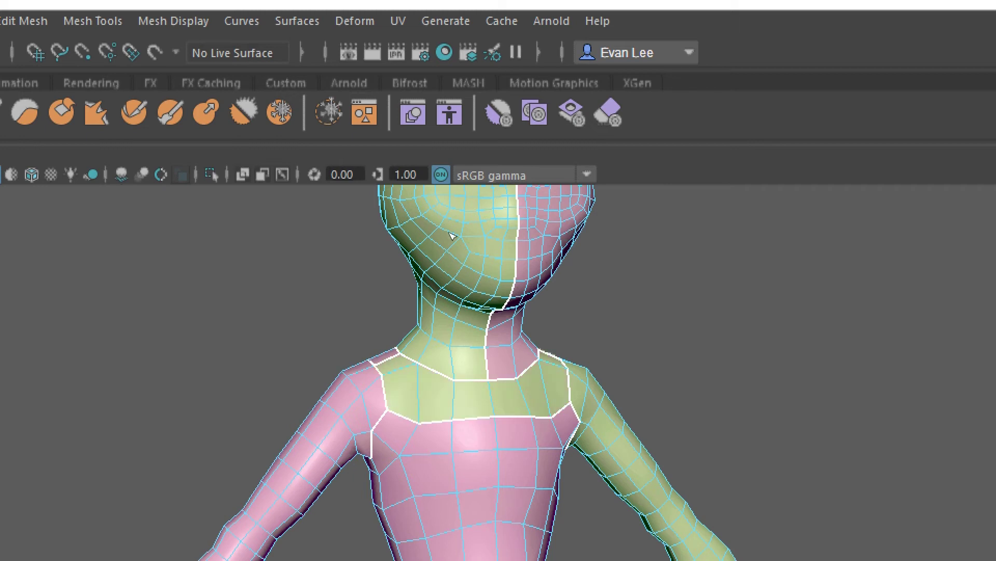
- Cut a second UV seam across the chest one edge row below the first, and sew it back together
{"action": "middle_click_drag", "start_coordinate": [451, 236], "coordinate": [401, 171], "text": "alt"}
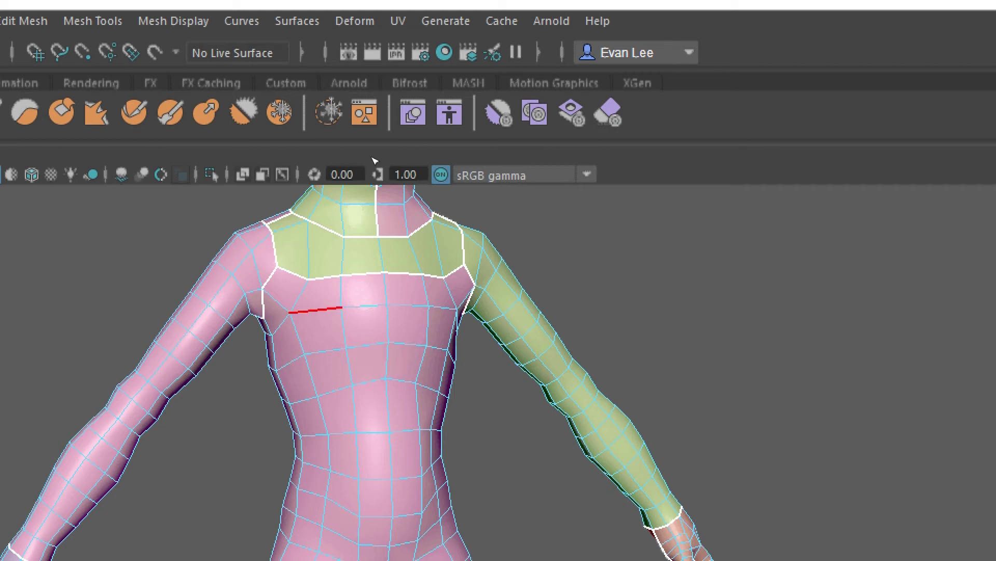
{"action": "left_click_drag", "start_coordinate": [371, 157], "coordinate": [438, 154]}
{"action": "left_click", "coordinate": [438, 153]}
{"action": "left_click", "coordinate": [345, 167]}
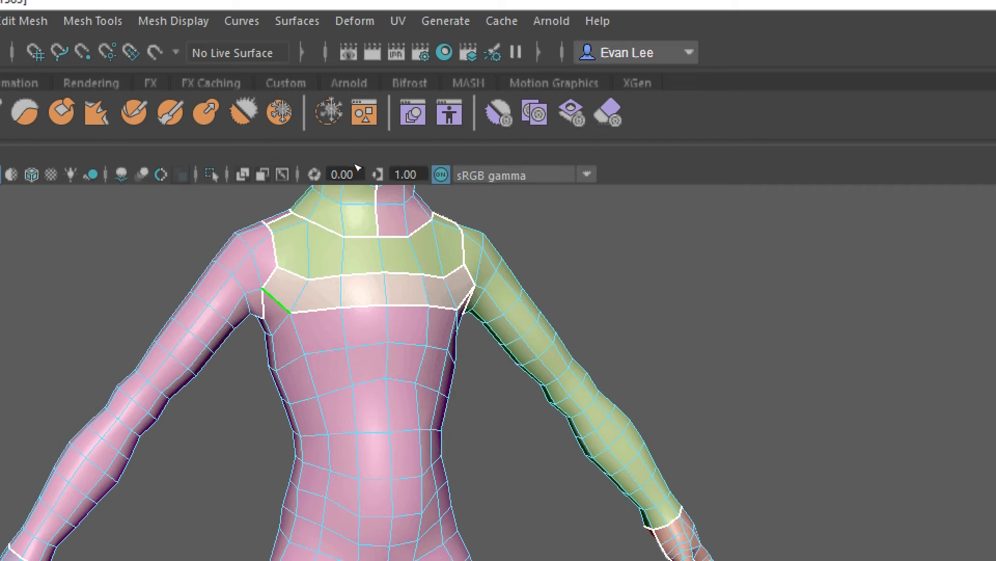
{"action": "left_click_drag", "start_coordinate": [381, 160], "coordinate": [434, 156], "text": "ctrl"}
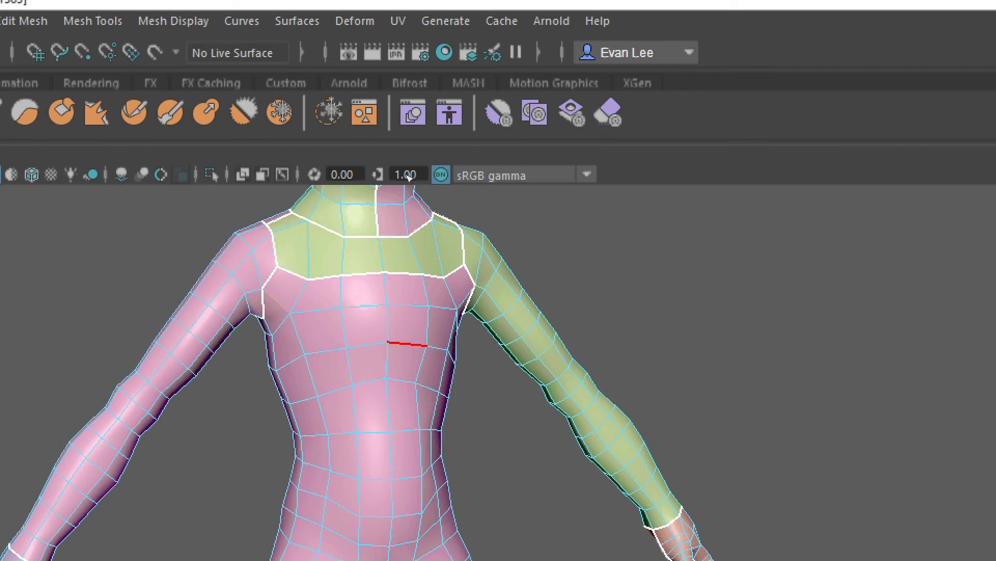
- Open the UV Editor and place its window beside the alien so the model and UV shells are both visible
{"action": "scroll", "coordinate": [430, 148], "scroll_direction": "down", "scroll_amount": 3}
{"action": "middle_click_drag", "start_coordinate": [431, 145], "coordinate": [413, 128], "text": "alt"}
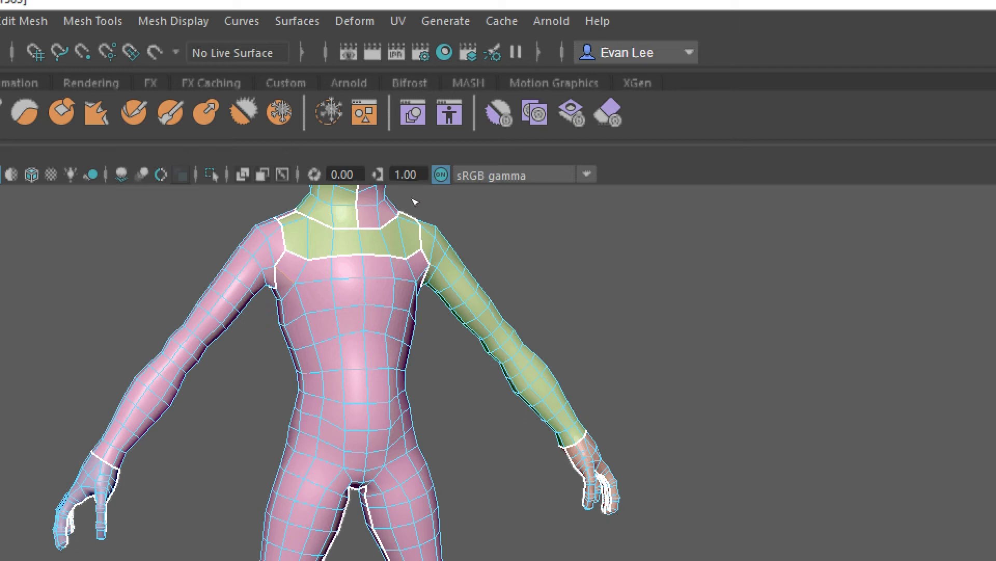
{"action": "left_click", "coordinate": [405, 23]}
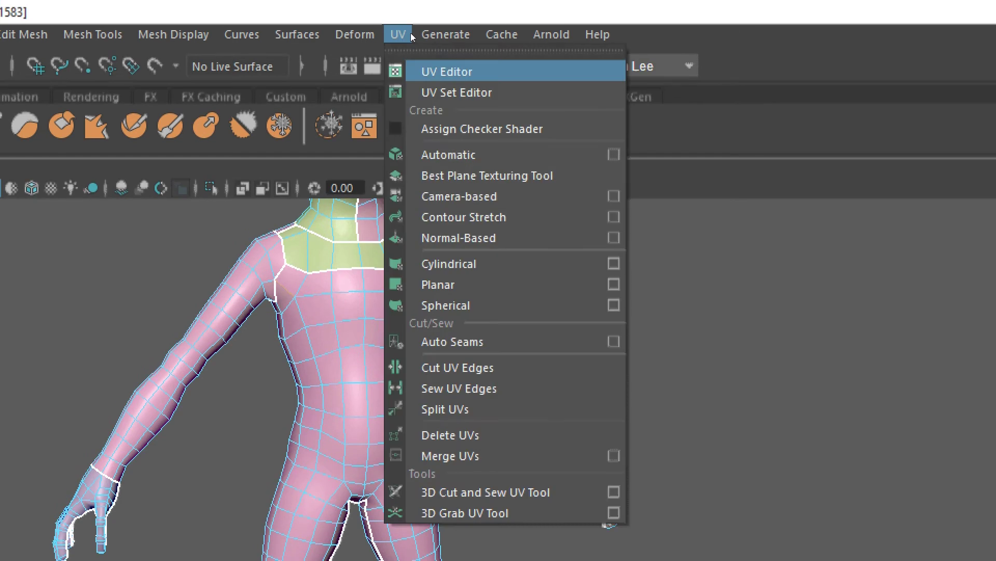
{"action": "left_click", "coordinate": [430, 72]}
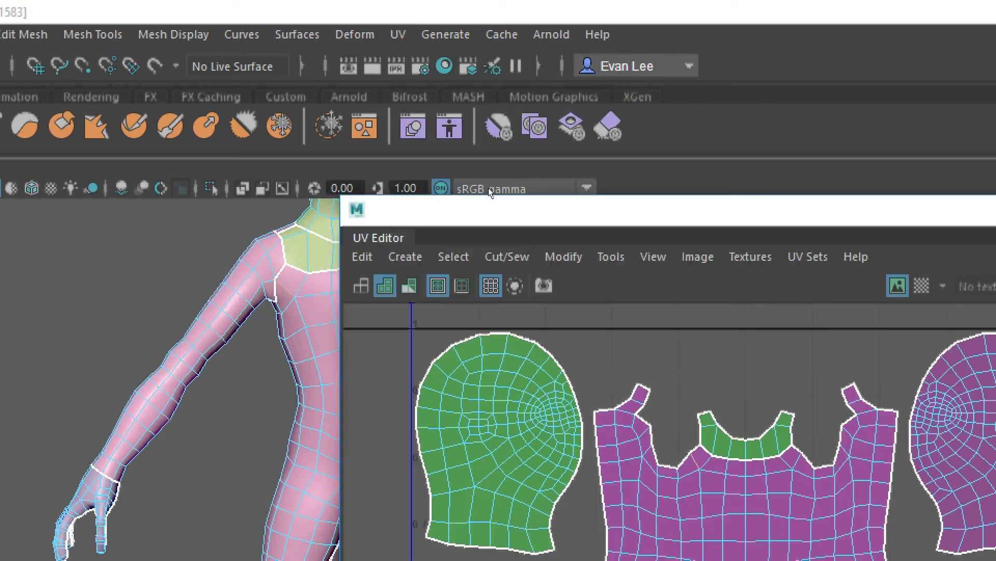
{"action": "left_click_drag", "start_coordinate": [470, 108], "coordinate": [562, 96]}
{"action": "middle_click_drag", "start_coordinate": [406, 162], "coordinate": [348, 169], "text": "alt"}
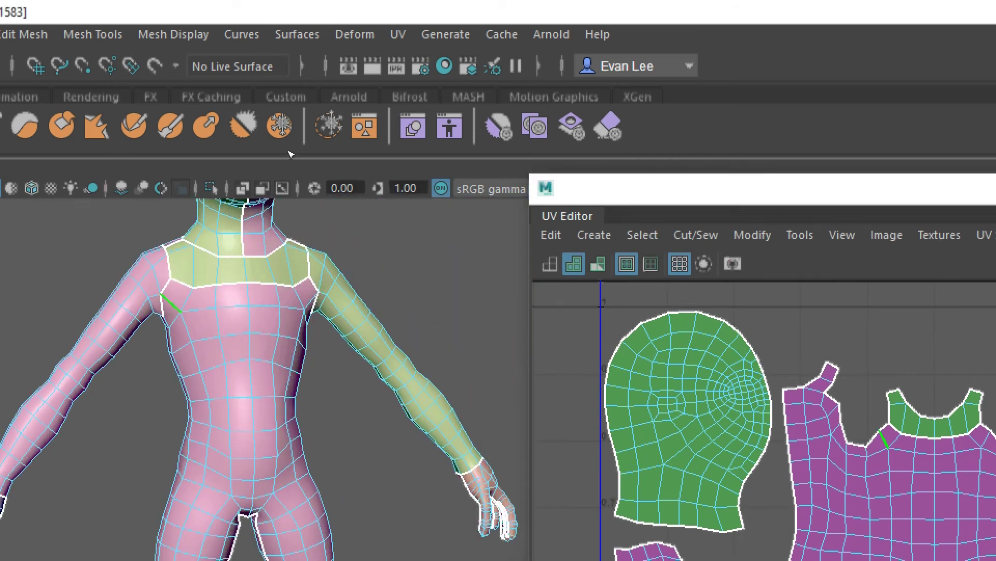
- Cut a UV seam across the chest one edge row below the existing one, and sew the chest and neck shells together
{"action": "left_click_drag", "start_coordinate": [288, 153], "coordinate": [359, 148]}
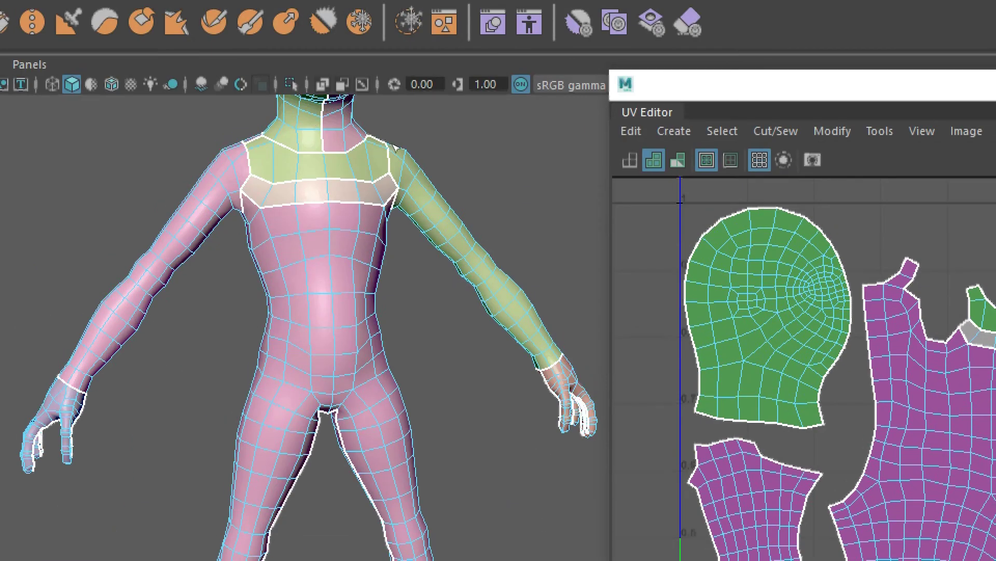
{"action": "scroll", "coordinate": [208, 30], "scroll_direction": "down", "scroll_amount": 3}
{"action": "middle_click_drag", "start_coordinate": [208, 31], "coordinate": [178, 111], "text": "alt"}
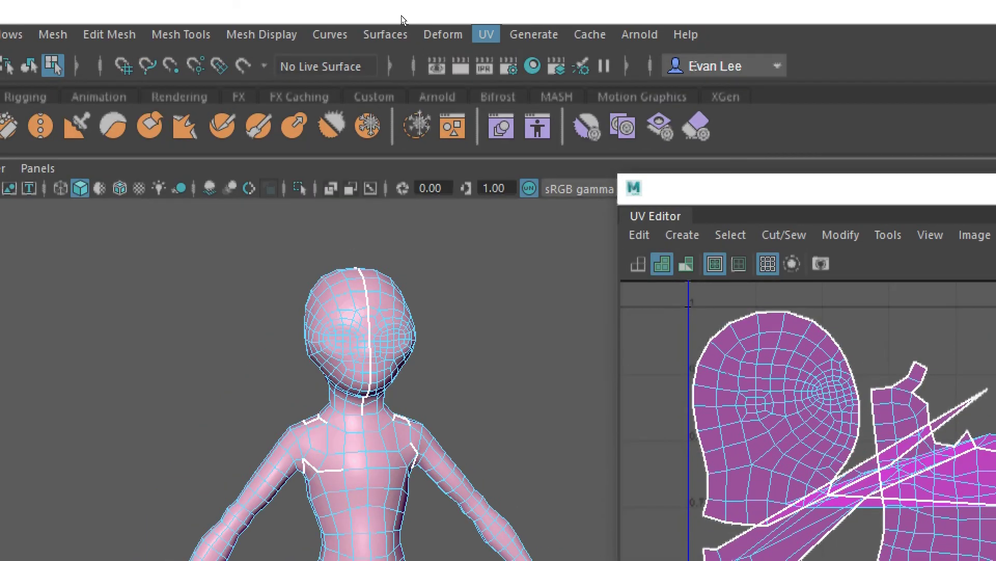
- Exit the 3D Cut and Sew UV Tool and apply Automatic UV mapping to the whole alien
{"action": "left_click", "coordinate": [486, 34]}
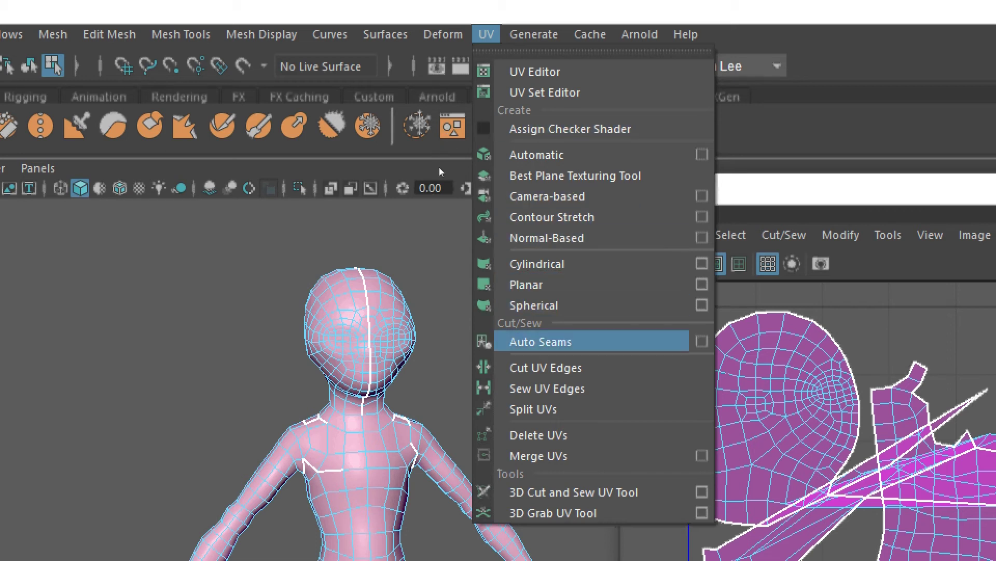
{"action": "key", "text": "Escape"}
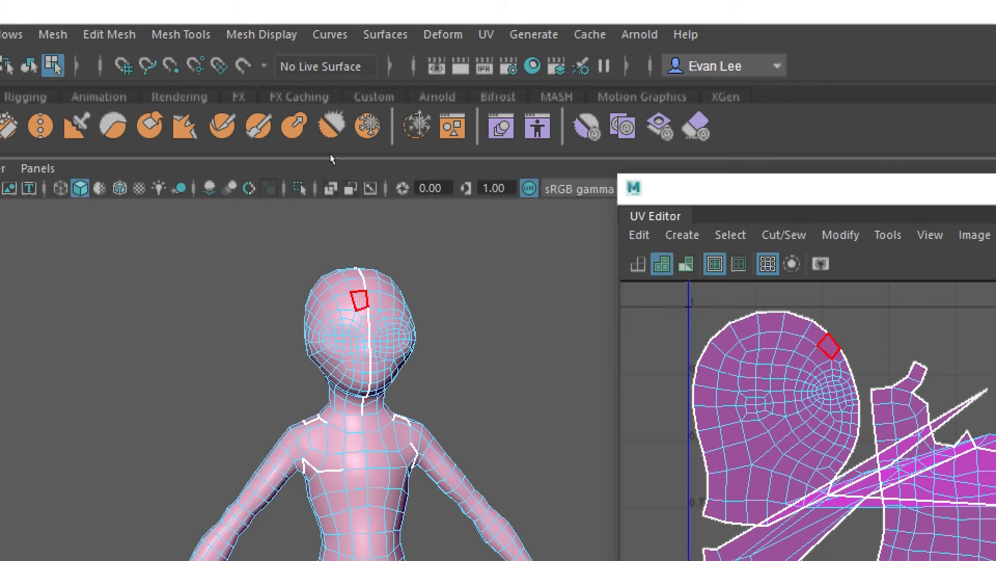
{"action": "right_click", "coordinate": [350, 311], "text": "shift"}
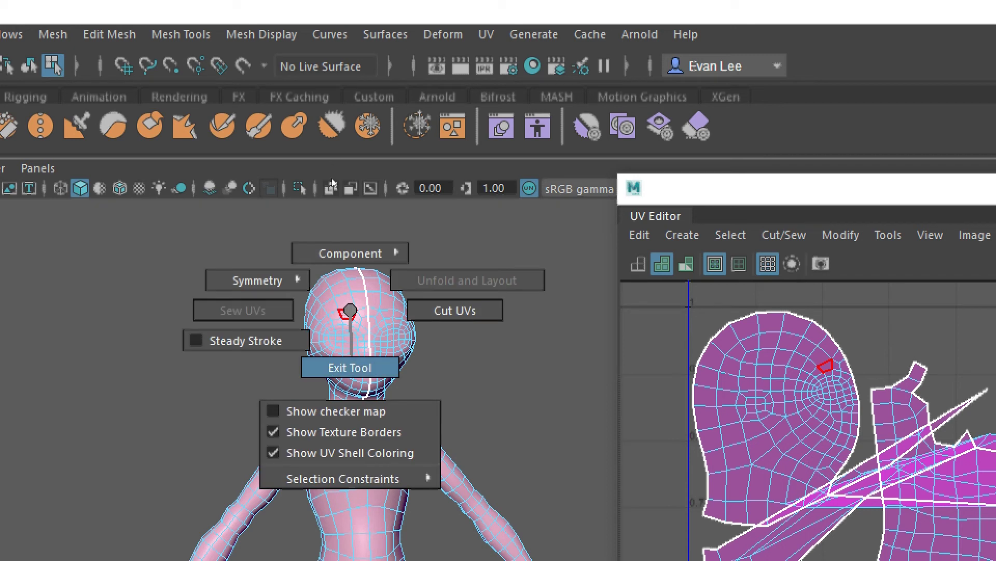
{"action": "right_click_drag", "start_coordinate": [350, 310], "coordinate": [461, 279], "text": "shift"}
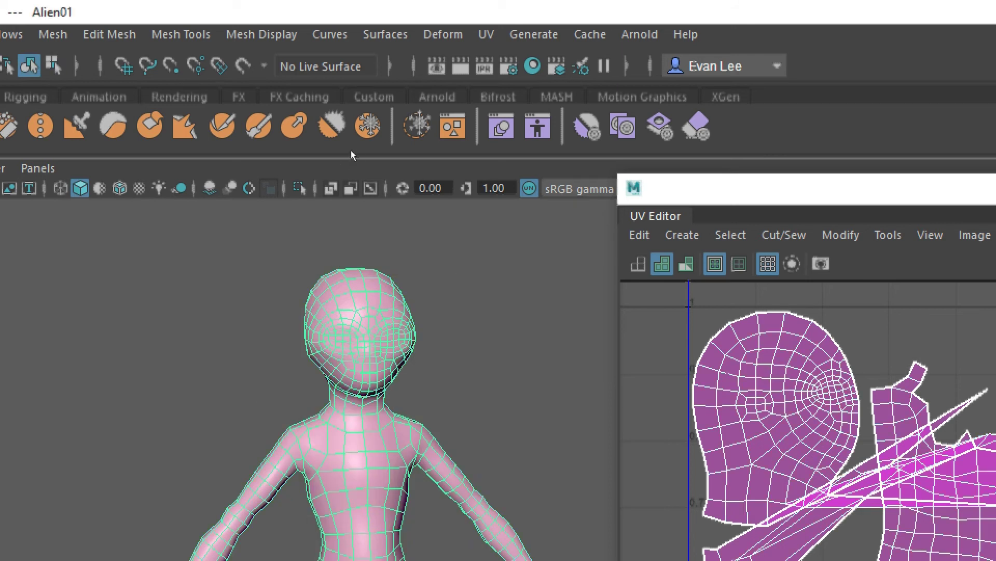
{"action": "left_click", "coordinate": [486, 35]}
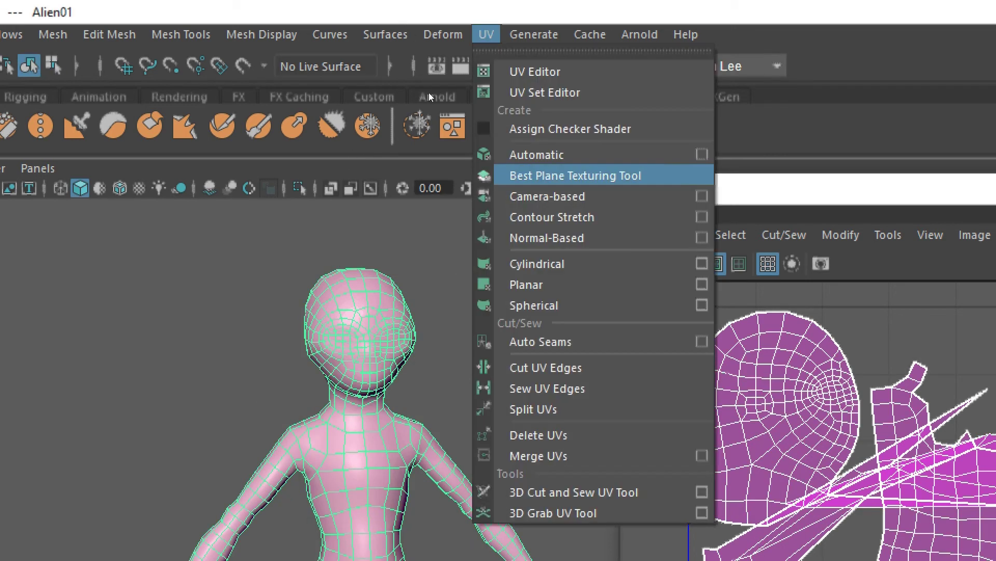
{"action": "key", "text": "Return"}
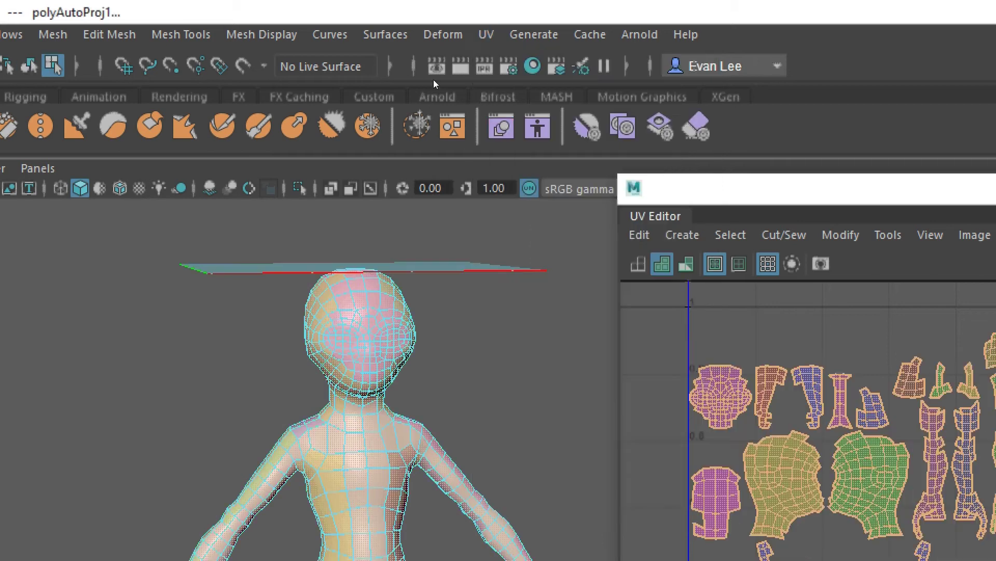
- Examine the projection planes around the alien and the shapes of the automatically mapped UV shells, from head pieces to legs
{"action": "middle_click_drag", "start_coordinate": [420, 188], "coordinate": [359, 89], "text": "alt"}
{"action": "scroll", "coordinate": [406, 169], "scroll_direction": "down", "scroll_amount": 5}
{"action": "middle_click_drag", "start_coordinate": [394, 152], "coordinate": [306, 76], "text": "alt"}
{"action": "left_click_drag", "start_coordinate": [339, 158], "coordinate": [350, 163], "text": "alt"}
{"action": "scroll", "coordinate": [350, 163], "scroll_direction": "down", "scroll_amount": 4}
{"action": "middle_click_drag", "start_coordinate": [456, 207], "coordinate": [341, 161], "text": "alt"}
{"action": "scroll", "coordinate": [397, 213], "scroll_direction": "down", "scroll_amount": 2}
{"action": "left_click_drag", "start_coordinate": [341, 160], "coordinate": [566, 191], "text": "alt"}
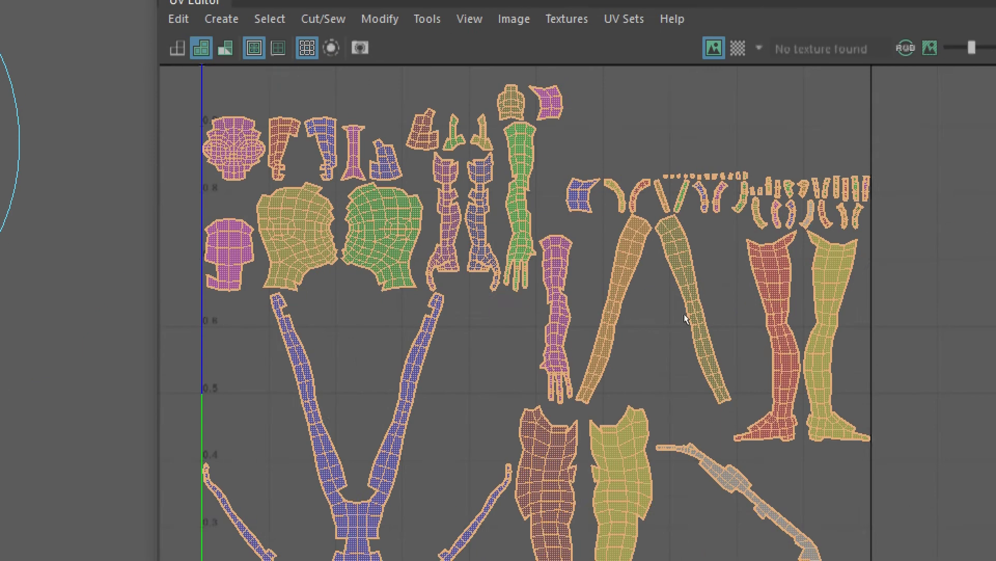
{"action": "scroll", "coordinate": [684, 313], "scroll_direction": "down", "scroll_amount": 3}
{"action": "middle_click_drag", "start_coordinate": [652, 266], "coordinate": [623, 235], "text": "alt"}
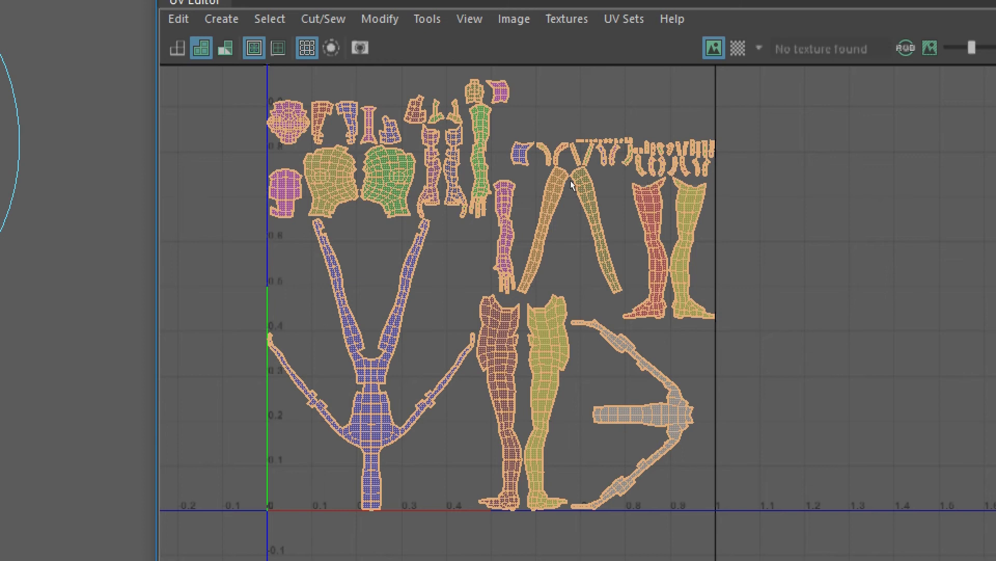
{"action": "scroll", "coordinate": [559, 204], "scroll_direction": "up", "scroll_amount": 6}
{"action": "scroll", "coordinate": [569, 235], "scroll_direction": "down", "scroll_amount": 2}
{"action": "scroll", "coordinate": [546, 182], "scroll_direction": "down", "scroll_amount": 4}
{"action": "scroll", "coordinate": [507, 173], "scroll_direction": "up", "scroll_amount": 7}
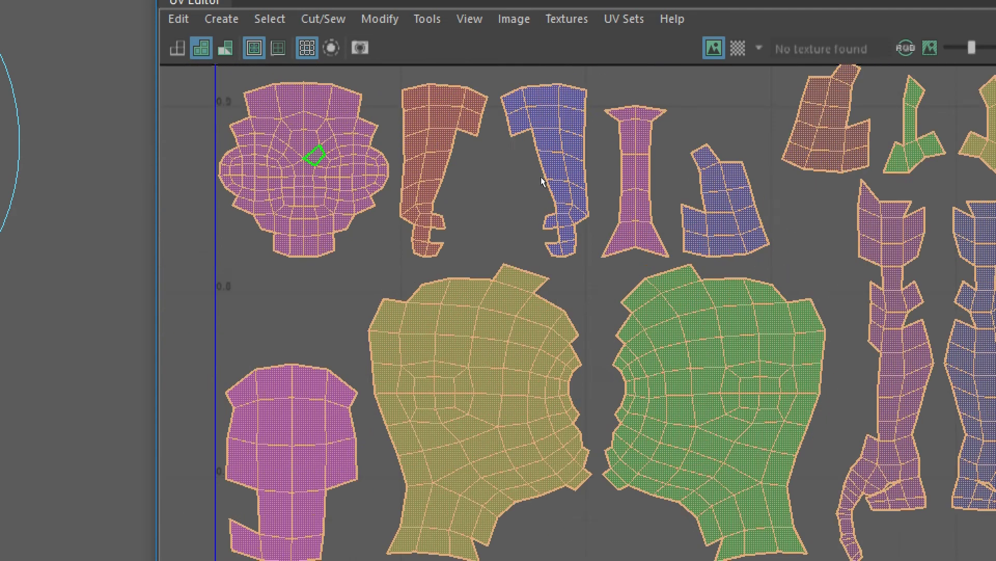
{"action": "scroll", "coordinate": [612, 240], "scroll_direction": "down", "scroll_amount": 7}
{"action": "middle_click_drag", "start_coordinate": [770, 218], "coordinate": [735, 181], "text": "alt"}
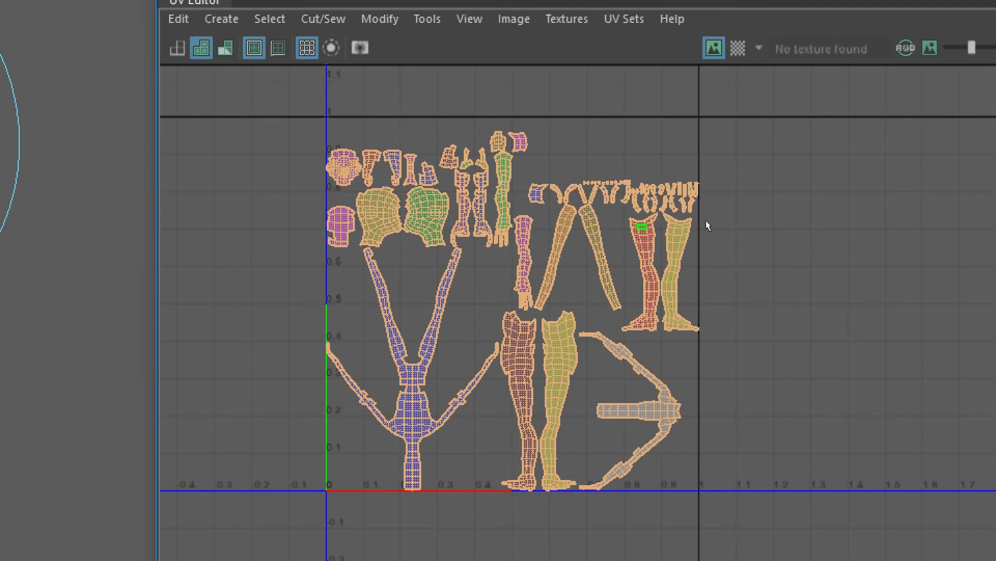
{"action": "scroll", "coordinate": [637, 242], "scroll_direction": "up", "scroll_amount": 5}
{"action": "middle_click_drag", "start_coordinate": [612, 229], "coordinate": [641, 243], "text": "alt"}
{"action": "scroll", "coordinate": [697, 239], "scroll_direction": "down", "scroll_amount": 5}
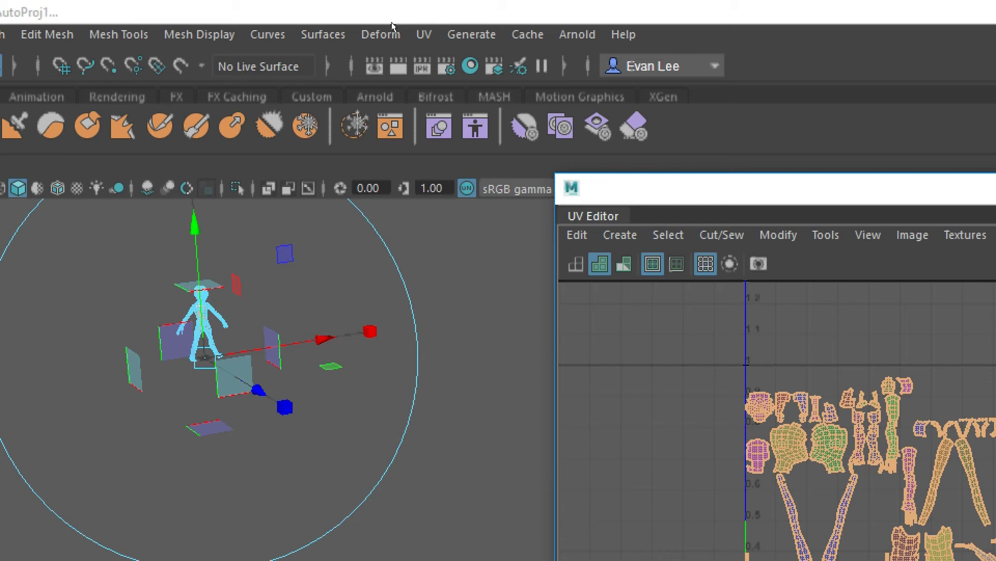
- Apply a Cylindrical UV projection to the alien and bring the model with its projection manipulator into closer view
{"action": "left_click", "coordinate": [424, 34]}
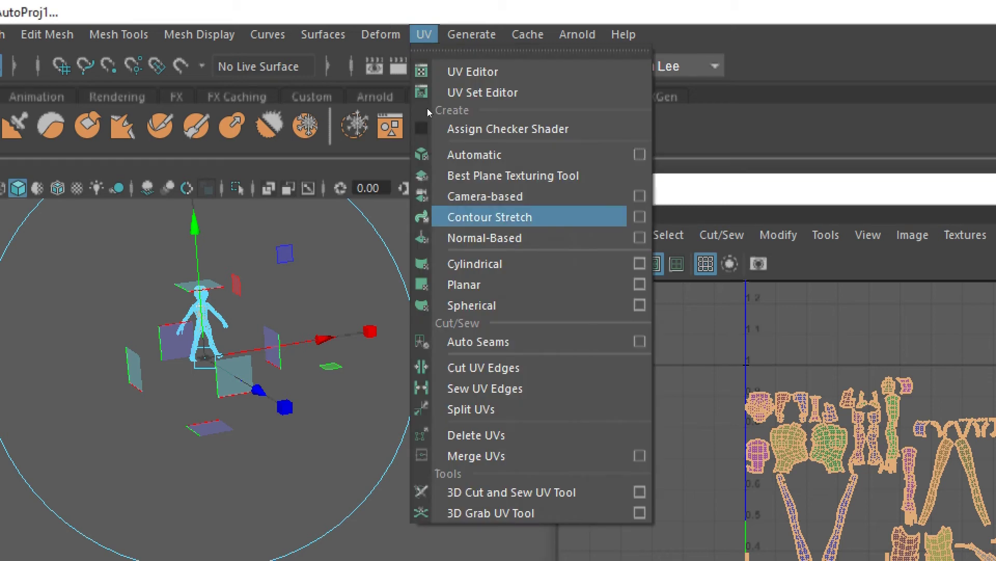
{"action": "left_click", "coordinate": [469, 264]}
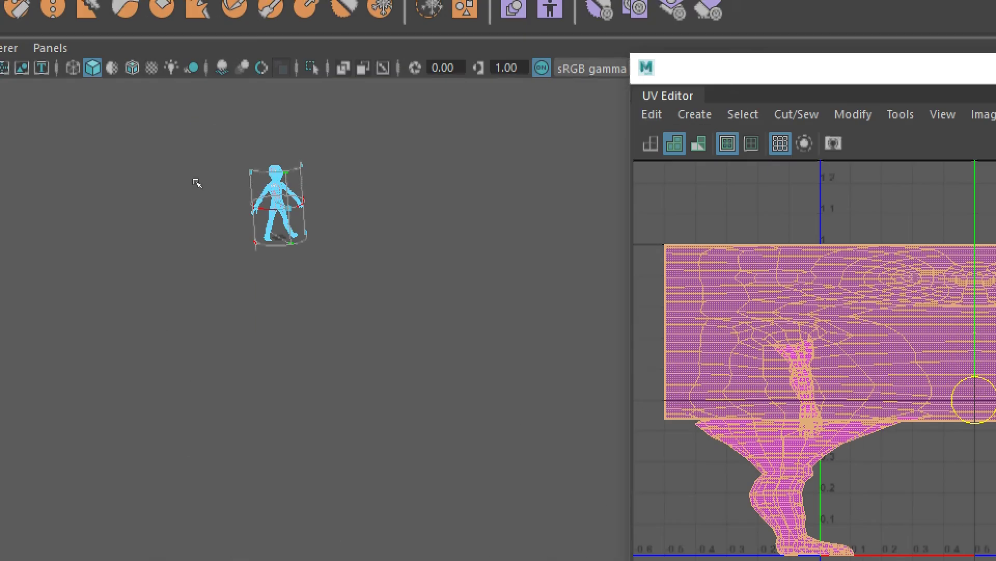
{"action": "scroll", "coordinate": [281, 156], "scroll_direction": "up", "scroll_amount": 4}
{"action": "middle_click_drag", "start_coordinate": [281, 157], "coordinate": [439, 338], "text": "alt"}
{"action": "right_click_drag", "start_coordinate": [287, 222], "coordinate": [342, 218], "text": "alt"}
{"action": "middle_click_drag", "start_coordinate": [343, 218], "coordinate": [359, 224], "text": "alt"}
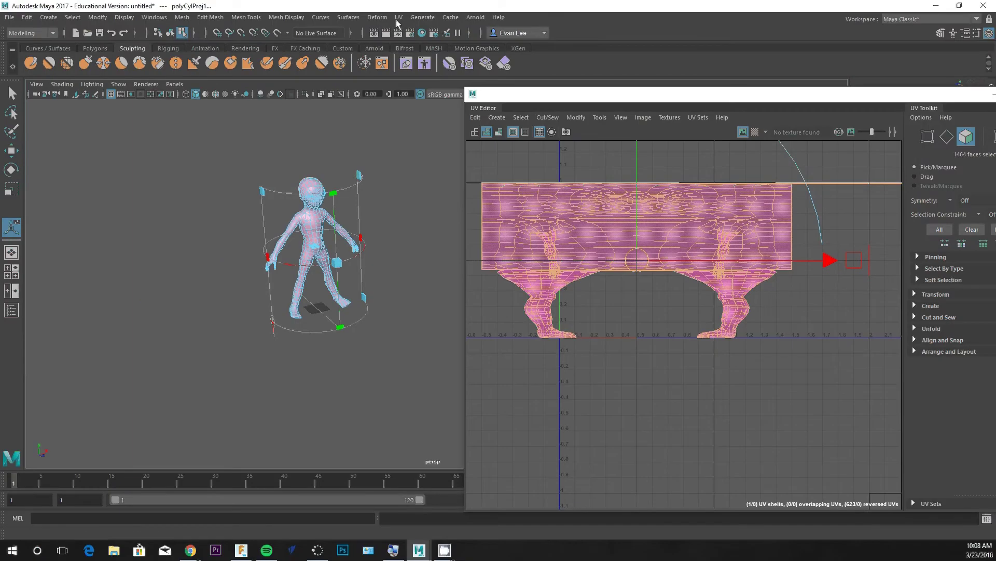
- Sew the UV seam running from the top of the head down the alien's back with the 3D Cut and Sew UV Tool
{"action": "left_click", "coordinate": [398, 17]}
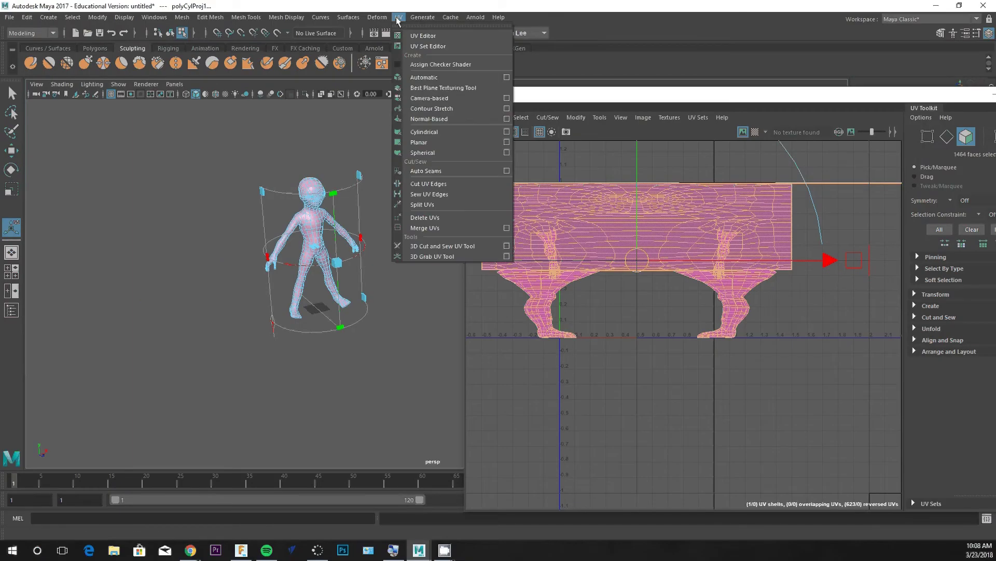
{"action": "left_click", "coordinate": [489, 251]}
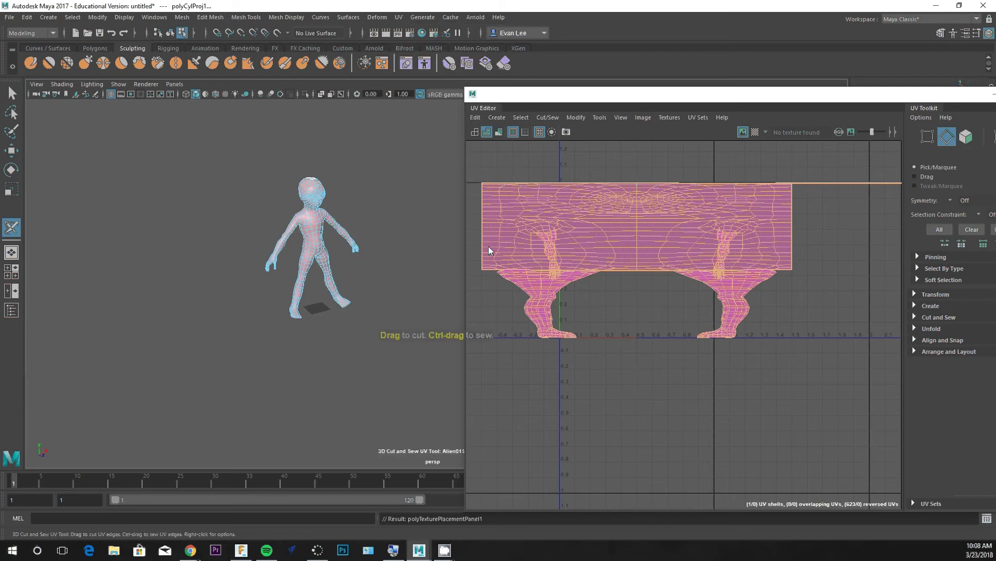
{"action": "scroll", "coordinate": [330, 214], "scroll_direction": "up", "scroll_amount": 3}
{"action": "left_click_drag", "start_coordinate": [330, 215], "coordinate": [379, 216], "text": "alt"}
{"action": "middle_click_drag", "start_coordinate": [378, 216], "coordinate": [169, 213], "text": "alt"}
{"action": "left_click_drag", "start_coordinate": [169, 213], "coordinate": [260, 202], "text": "alt"}
{"action": "middle_click_drag", "start_coordinate": [260, 203], "coordinate": [39, 182], "text": "alt"}
{"action": "scroll", "coordinate": [240, 165], "scroll_direction": "up", "scroll_amount": 3}
{"action": "middle_click_drag", "start_coordinate": [291, 180], "coordinate": [322, 313], "text": "alt"}
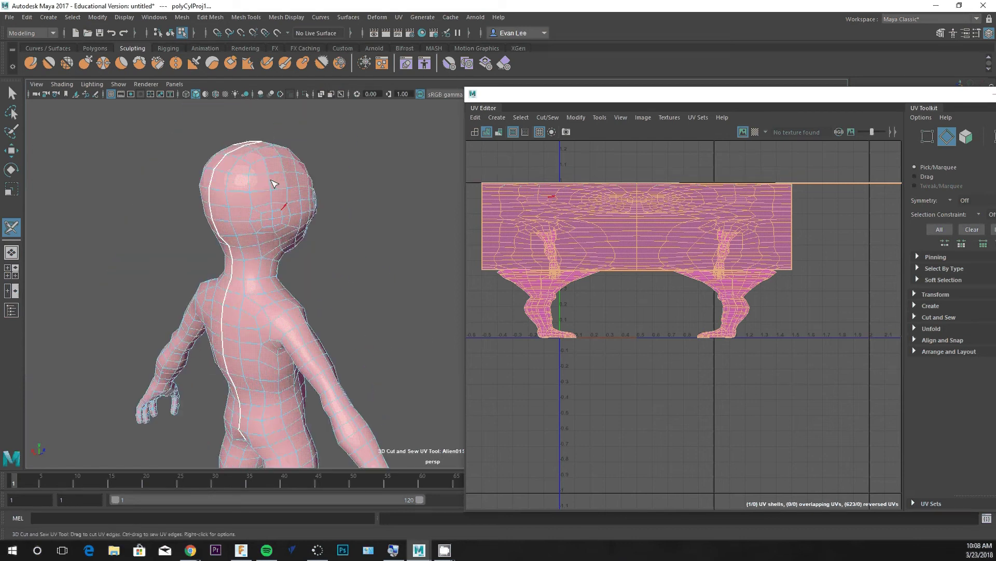
{"action": "left_click_drag", "start_coordinate": [284, 149], "coordinate": [307, 160], "text": "alt"}
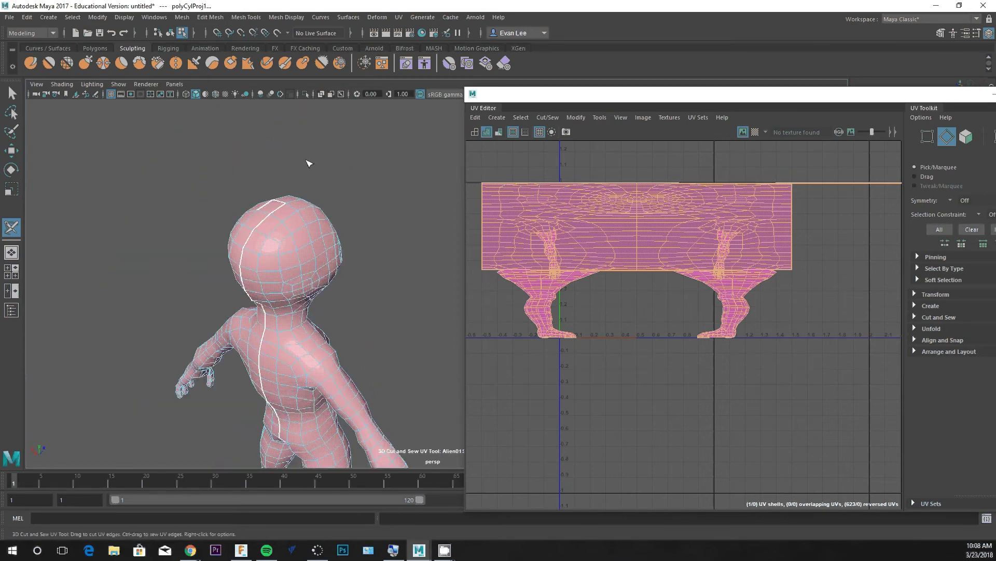
{"action": "left_click", "coordinate": [272, 202], "text": "ctrl"}
{"action": "double_click", "coordinate": [276, 206], "text": "ctrl"}
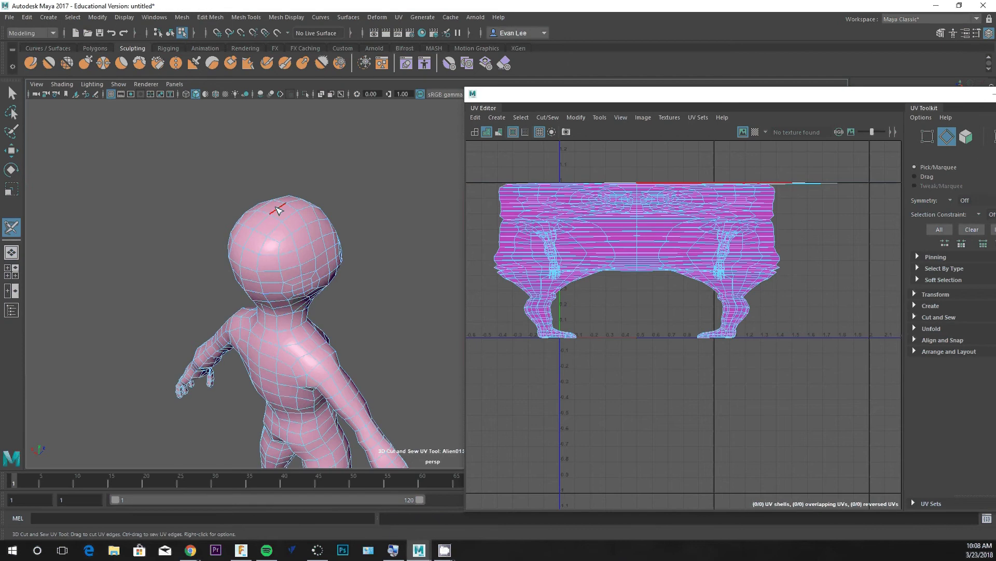
- Switch to Chrome to study the reference image of an unwrapped character's UV layout, and return to Maya
{"action": "left_click_drag", "start_coordinate": [319, 205], "coordinate": [235, 163], "text": "alt"}
{"action": "scroll", "coordinate": [235, 162], "scroll_direction": "up", "scroll_amount": 3}
{"action": "middle_click_drag", "start_coordinate": [291, 138], "coordinate": [296, 241], "text": "alt"}
{"action": "scroll", "coordinate": [296, 241], "scroll_direction": "up", "scroll_amount": 3}
{"action": "middle_click_drag", "start_coordinate": [225, 200], "coordinate": [368, 225], "text": "alt"}
{"action": "left_click_drag", "start_coordinate": [368, 226], "coordinate": [274, 252], "text": "alt"}
{"action": "middle_click_drag", "start_coordinate": [273, 251], "coordinate": [245, 285], "text": "alt"}
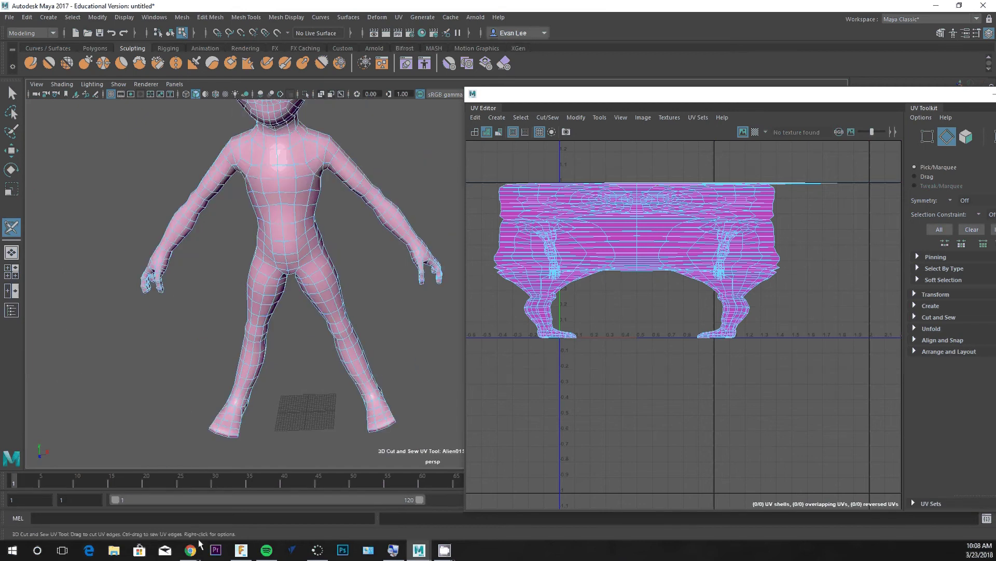
{"action": "mouse_move", "coordinate": [191, 550]}
{"action": "left_click", "coordinate": [180, 514]}
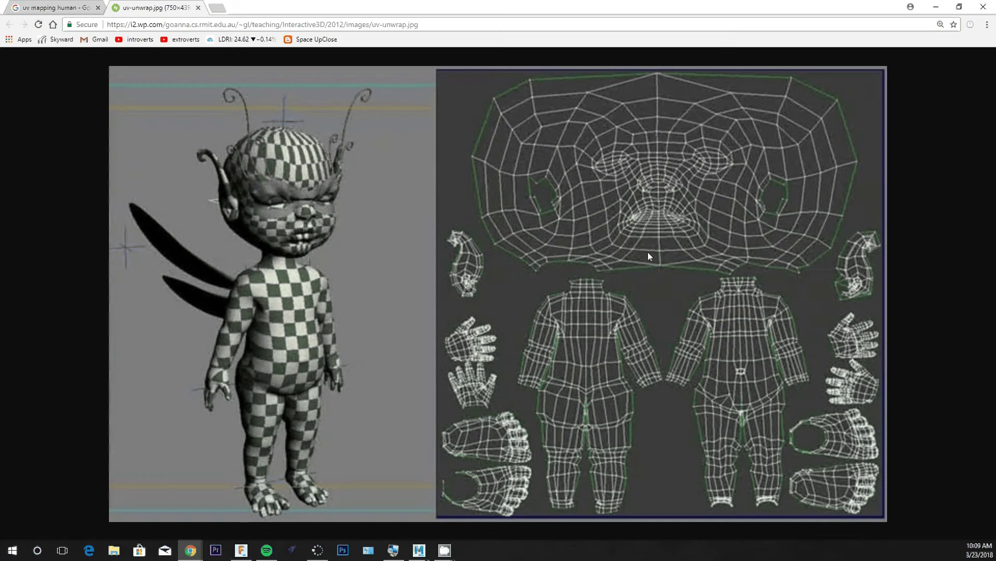
{"action": "left_click", "coordinate": [938, 8]}
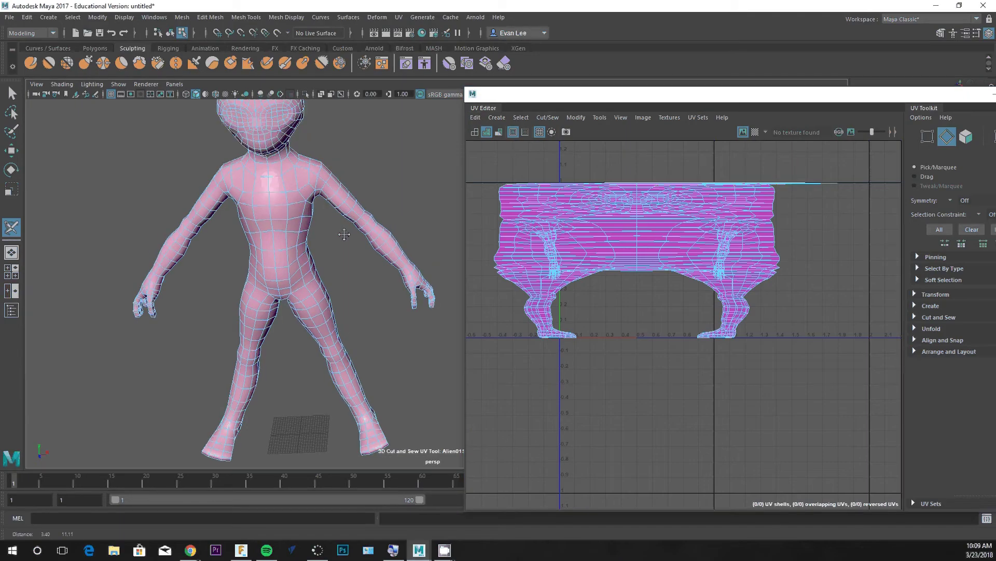
- Review the brush settings of the 3D Cut and Sew UV Tool and close the settings window
{"action": "left_click_drag", "start_coordinate": [344, 234], "coordinate": [375, 196], "text": "alt"}
{"action": "right_click_drag", "start_coordinate": [375, 196], "coordinate": [312, 240], "text": "alt"}
{"action": "middle_click_drag", "start_coordinate": [334, 254], "coordinate": [335, 195], "text": "alt"}
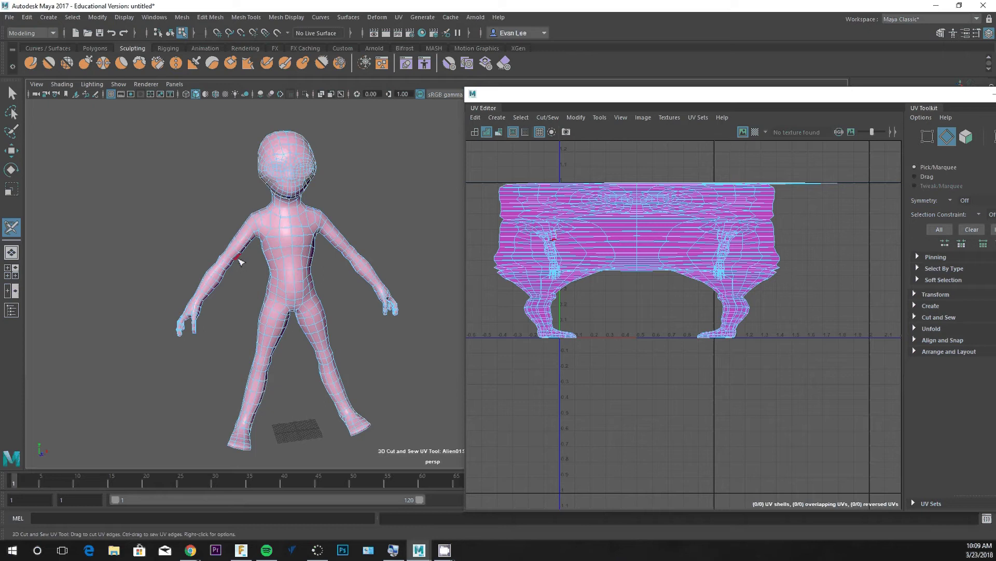
{"action": "left_click", "coordinate": [231, 262]}
{"action": "left_click", "coordinate": [275, 248]}
{"action": "left_click", "coordinate": [399, 17]}
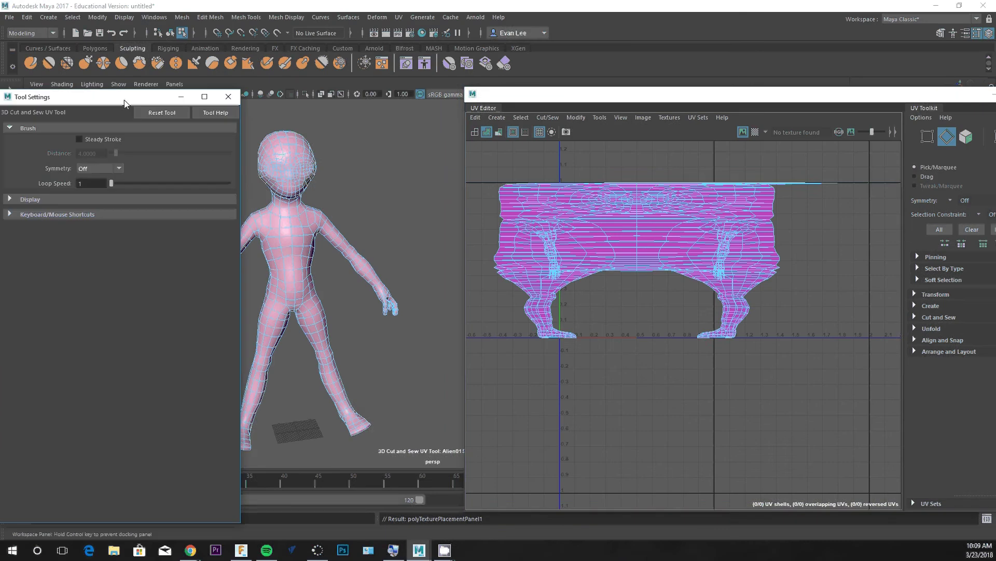
{"action": "left_click_drag", "start_coordinate": [124, 99], "coordinate": [228, 103]}
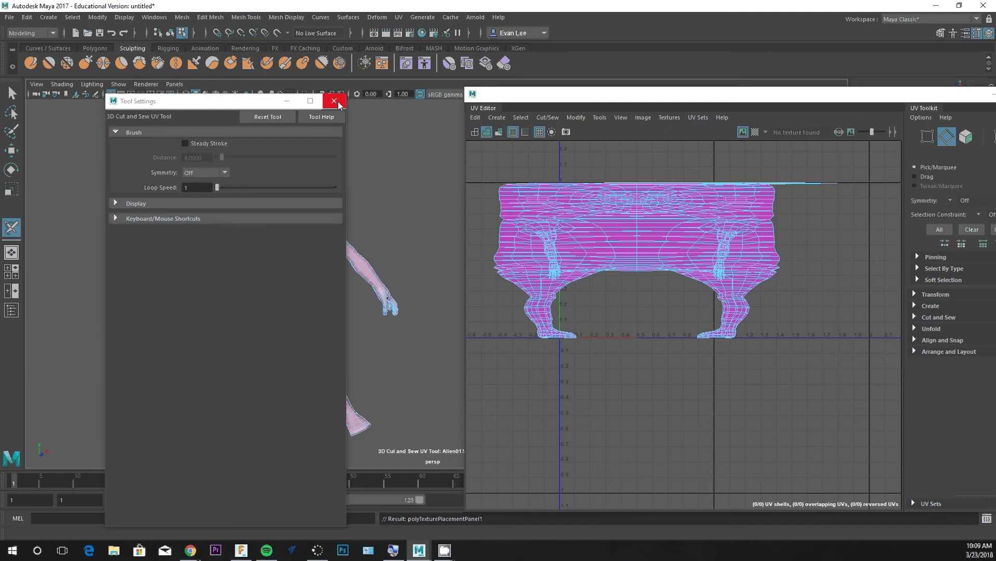
{"action": "left_click", "coordinate": [337, 102]}
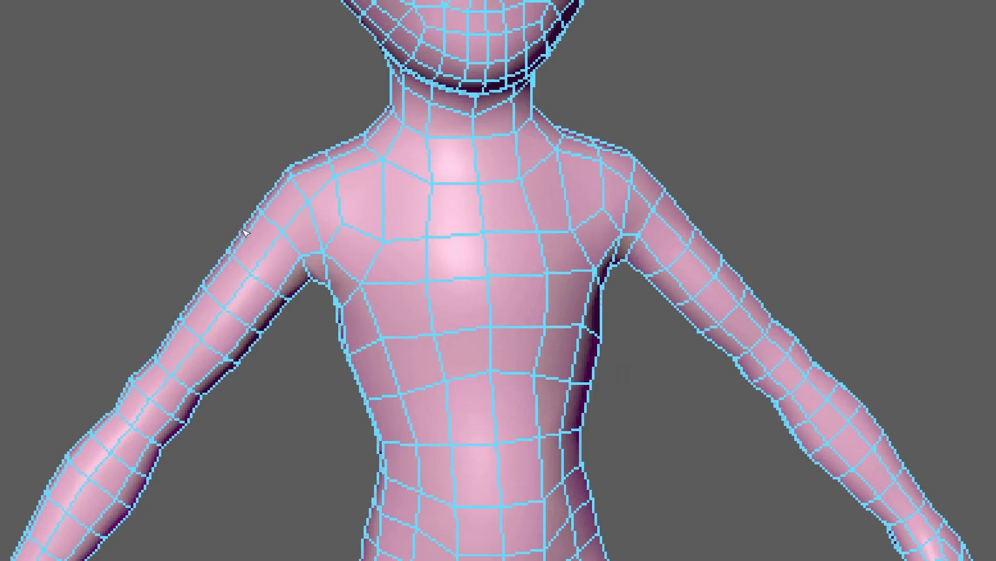
- Cut a closed UV seam around the alien's right shoulder, separating the arm from the torso
{"action": "scroll", "coordinate": [244, 232], "scroll_direction": "up", "scroll_amount": 2}
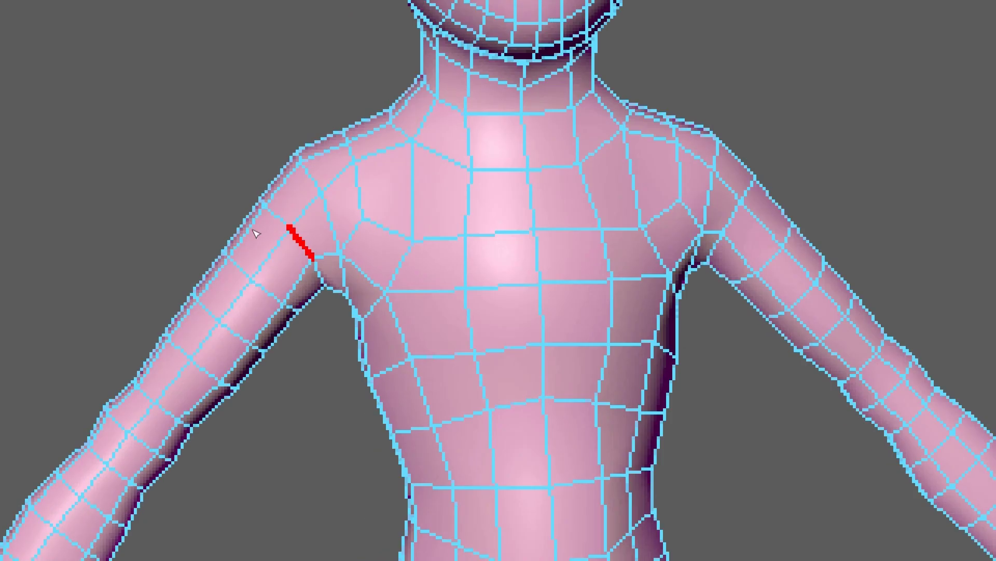
{"action": "left_click", "coordinate": [255, 221]}
{"action": "left_click", "coordinate": [258, 228], "text": "shift"}
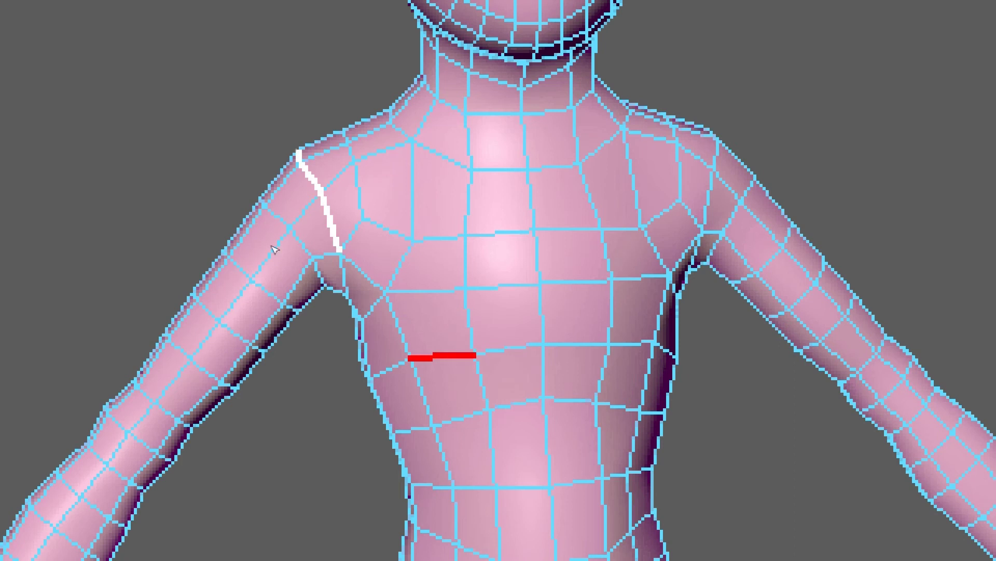
{"action": "left_click_drag", "start_coordinate": [255, 231], "coordinate": [298, 250], "text": "alt"}
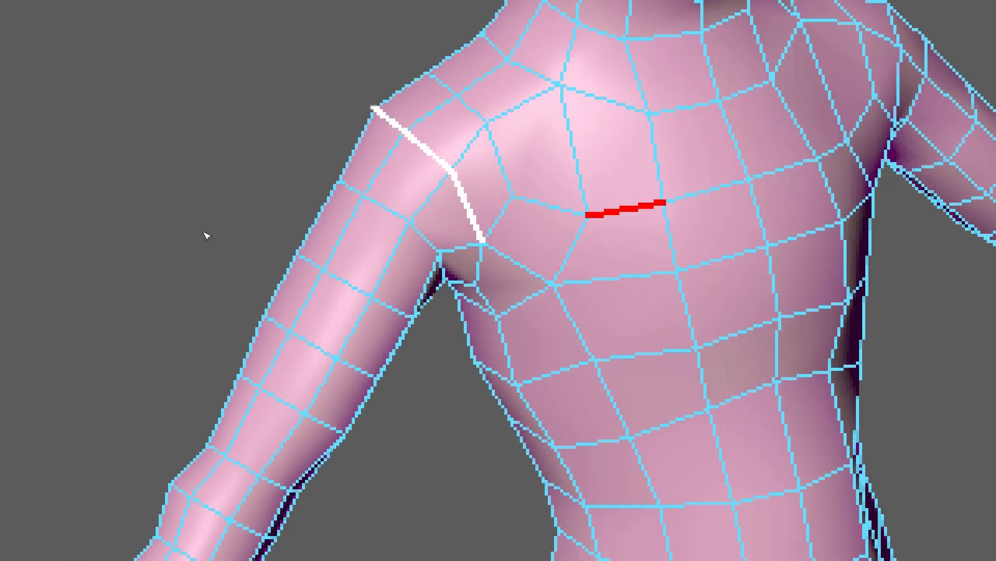
{"action": "left_click_drag", "start_coordinate": [208, 233], "coordinate": [223, 272], "text": "alt"}
{"action": "left_click", "coordinate": [192, 237], "text": "shift"}
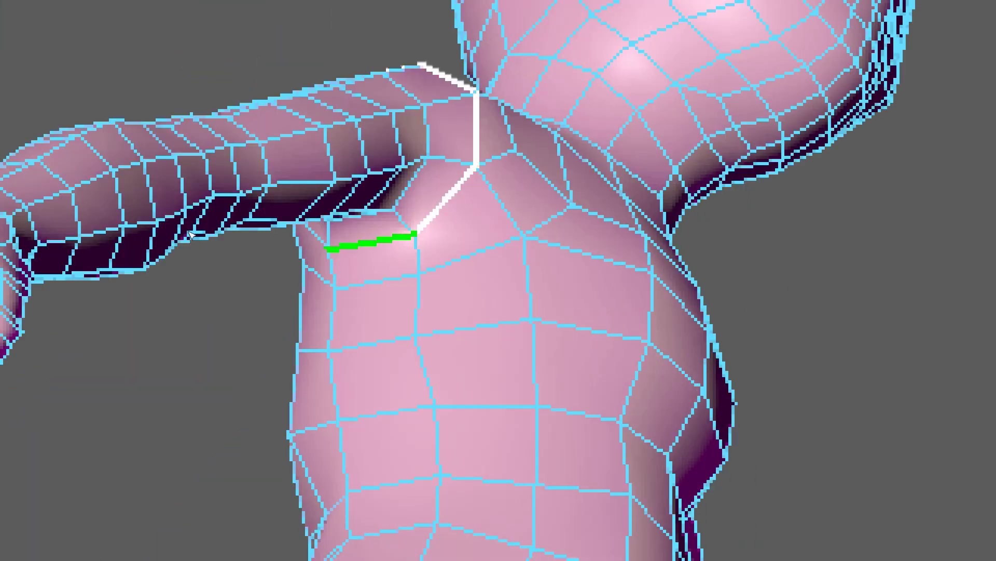
{"action": "left_click", "coordinate": [195, 227], "text": "shift"}
{"action": "left_click_drag", "start_coordinate": [196, 228], "coordinate": [266, 241], "text": "alt"}
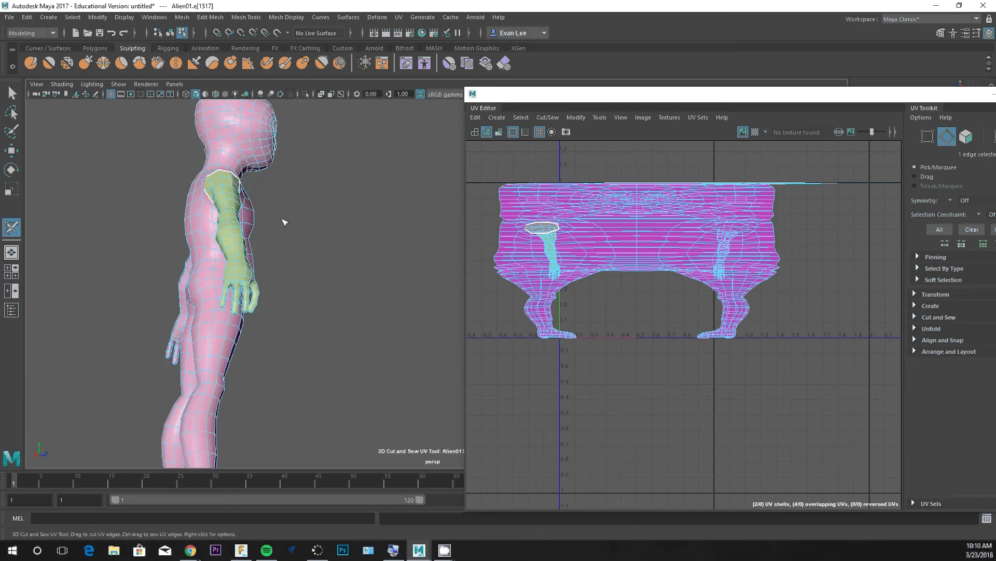
- Cut a UV seam around the alien's right wrist to separate the hand from the arm
{"action": "left_click_drag", "start_coordinate": [284, 222], "coordinate": [176, 236], "text": "alt"}
{"action": "scroll", "coordinate": [201, 247], "scroll_direction": "up", "scroll_amount": 3}
{"action": "middle_click_drag", "start_coordinate": [200, 247], "coordinate": [265, 200], "text": "alt"}
{"action": "left_click_drag", "start_coordinate": [265, 200], "coordinate": [203, 260], "text": "alt"}
{"action": "scroll", "coordinate": [215, 256], "scroll_direction": "up", "scroll_amount": 5}
{"action": "scroll", "coordinate": [204, 260], "scroll_direction": "up", "scroll_amount": 5}
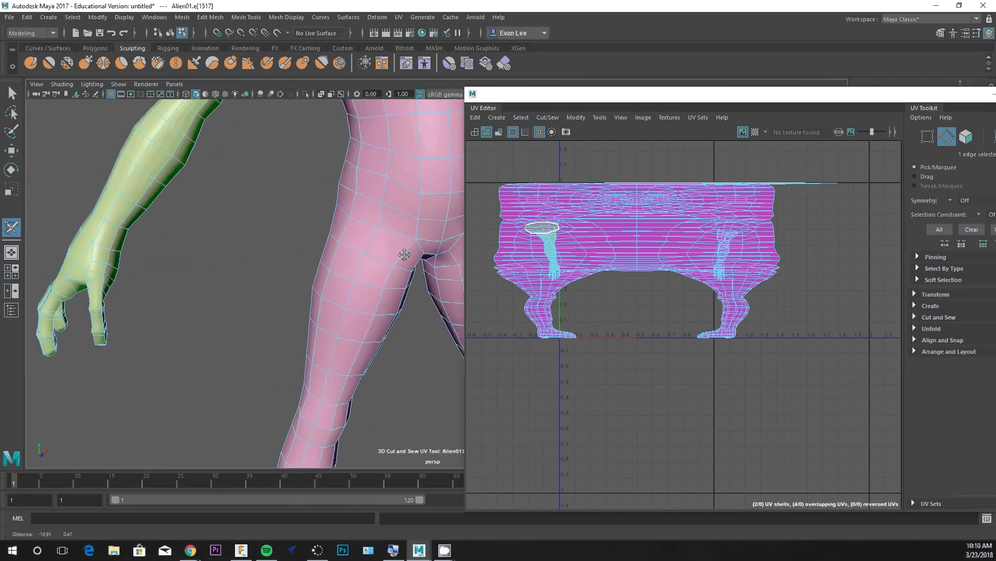
{"action": "double_click", "coordinate": [129, 215]}
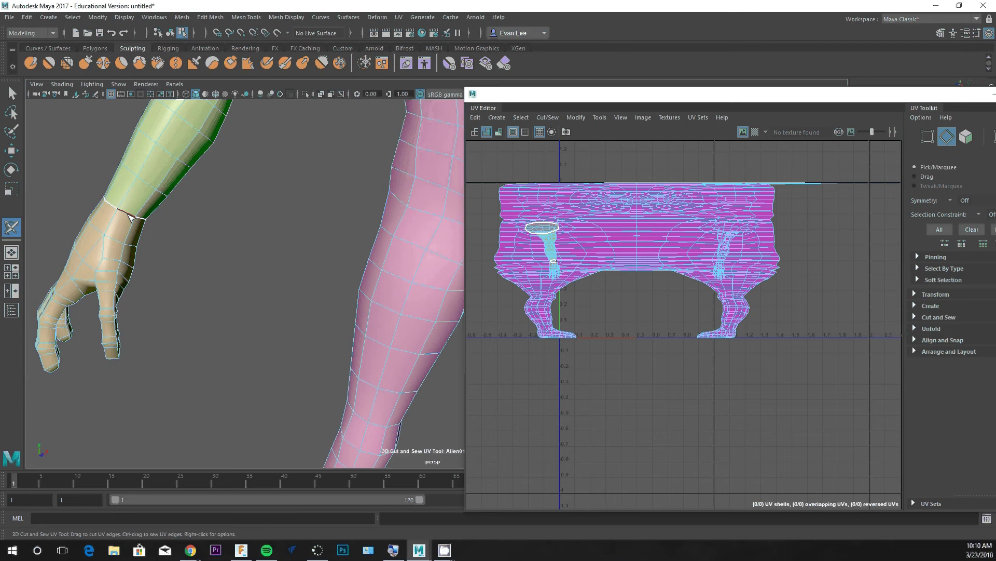
- Cut a lengthwise UV seam along the underside of the right arm from armpit to wrist and check it in the UV Editor
{"action": "left_click_drag", "start_coordinate": [131, 215], "coordinate": [210, 226], "text": "alt"}
{"action": "scroll", "coordinate": [209, 227], "scroll_direction": "down", "scroll_amount": 2}
{"action": "middle_click_drag", "start_coordinate": [209, 227], "coordinate": [173, 330], "text": "alt"}
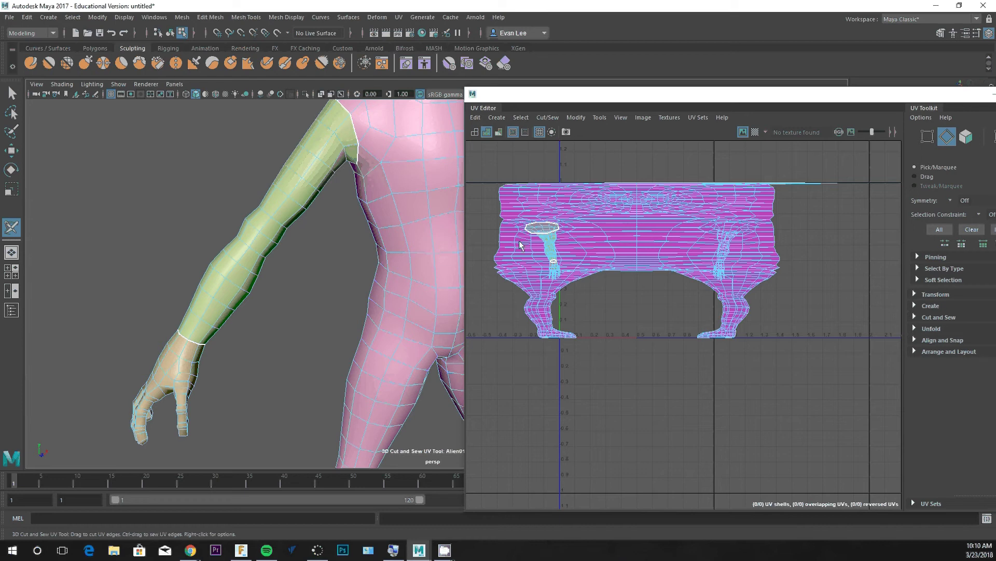
{"action": "left_click_drag", "start_coordinate": [322, 299], "coordinate": [134, 228], "text": "alt"}
{"action": "middle_click_drag", "start_coordinate": [135, 223], "coordinate": [34, 194], "text": "alt"}
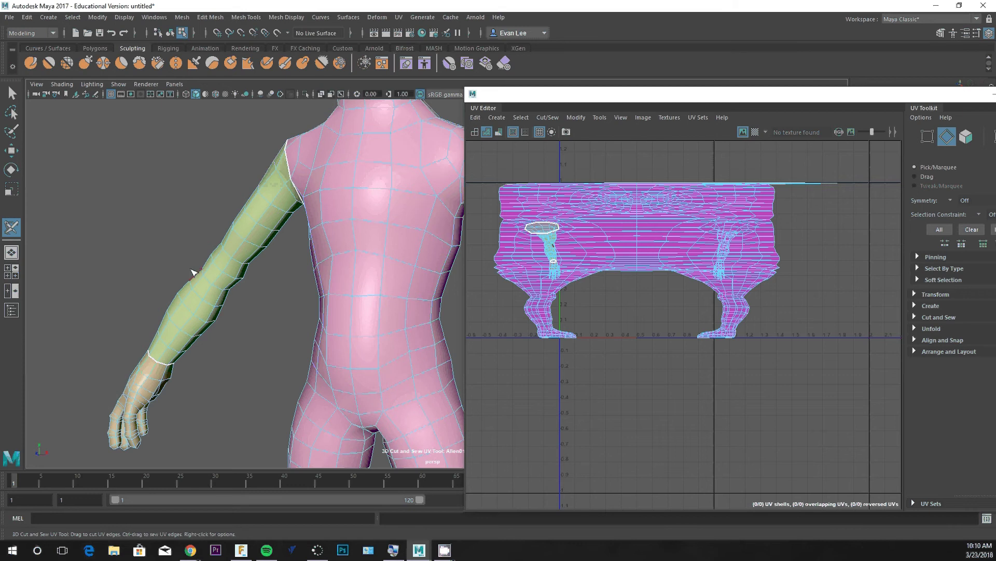
{"action": "scroll", "coordinate": [234, 291], "scroll_direction": "up", "scroll_amount": 3}
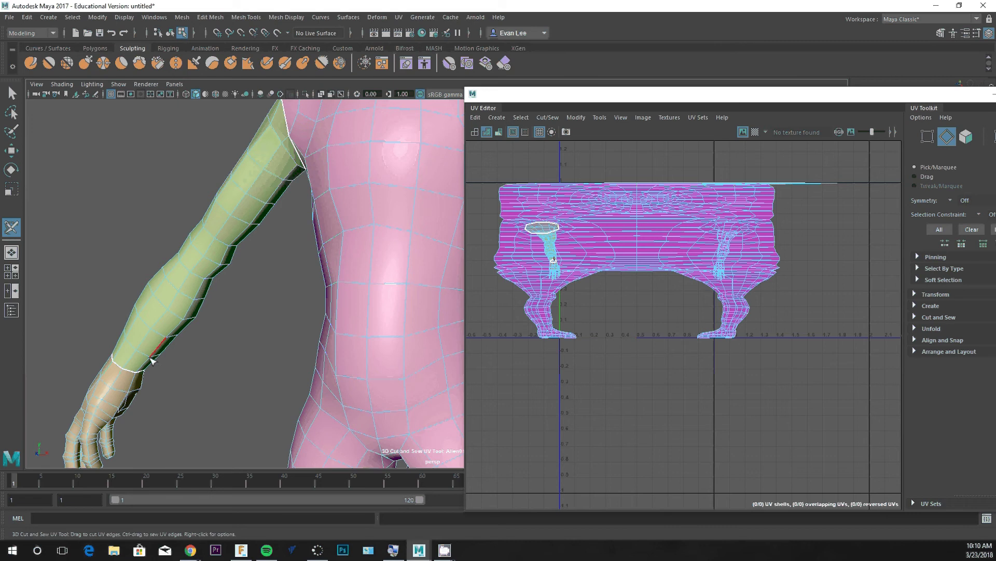
{"action": "scroll", "coordinate": [236, 254], "scroll_direction": "up", "scroll_amount": 1}
{"action": "middle_click_drag", "start_coordinate": [211, 248], "coordinate": [310, 193], "text": "alt"}
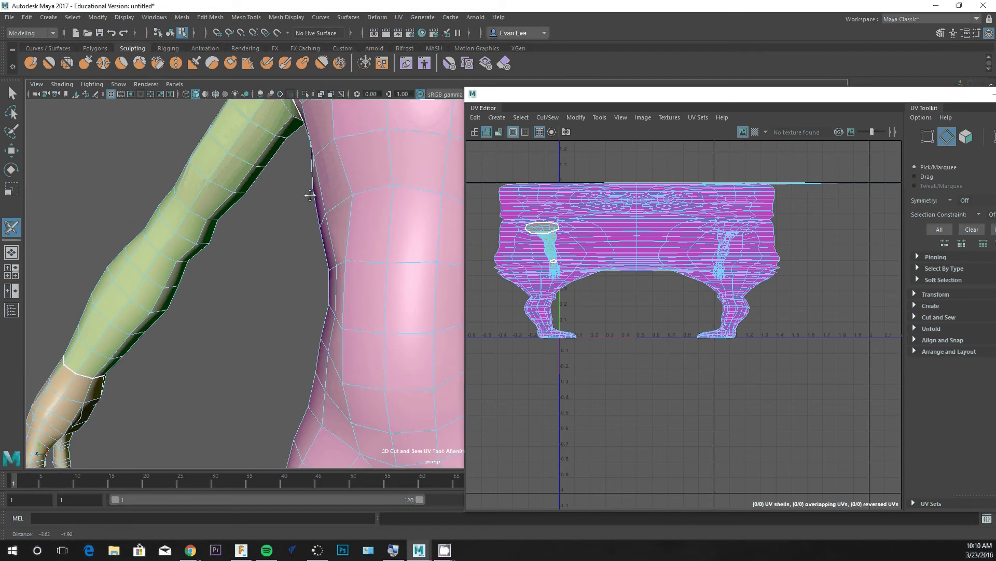
{"action": "double_click", "coordinate": [246, 179]}
{"action": "scroll", "coordinate": [252, 205], "scroll_direction": "down", "scroll_amount": 2}
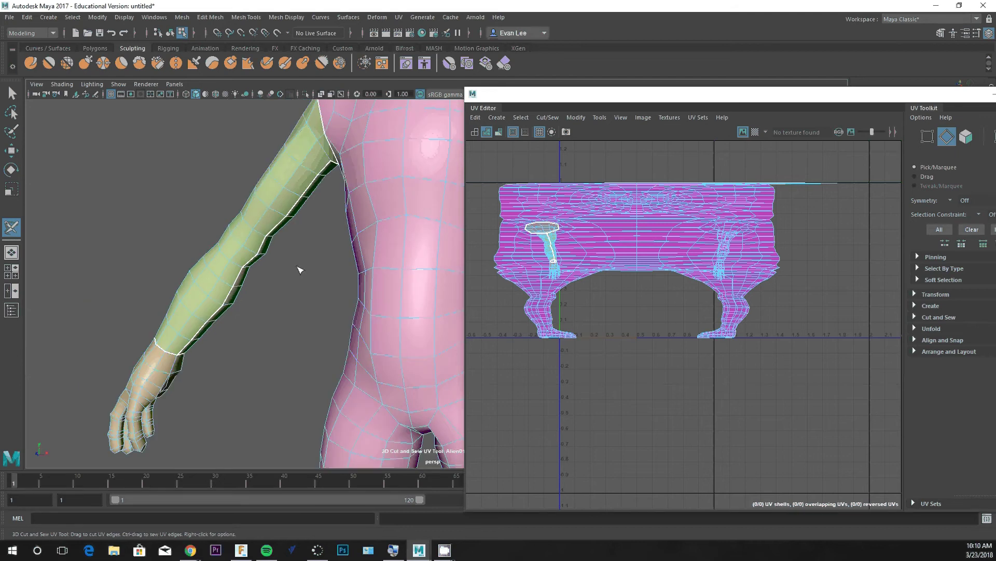
{"action": "middle_click_drag", "start_coordinate": [301, 269], "coordinate": [268, 271], "text": "alt"}
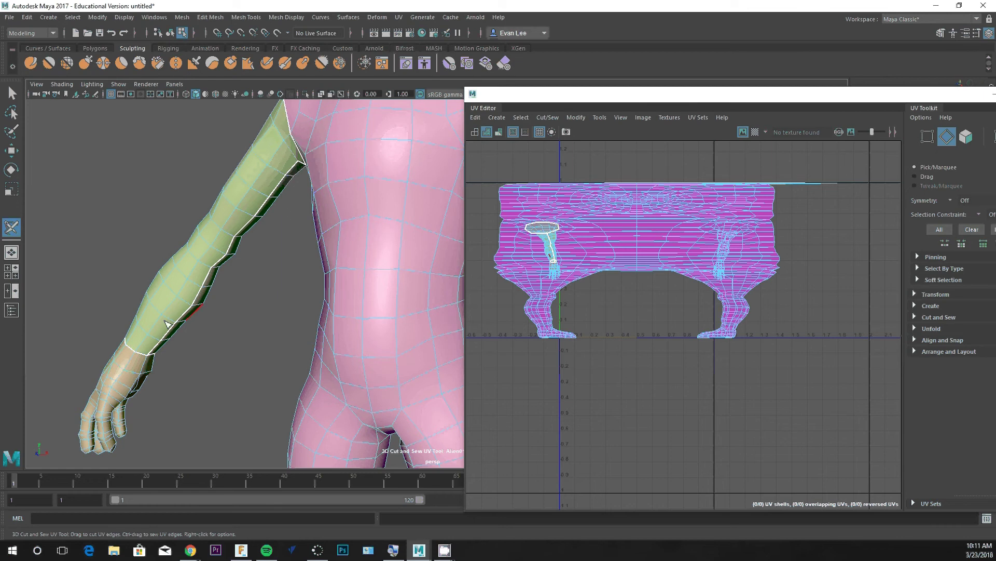
{"action": "scroll", "coordinate": [594, 221], "scroll_direction": "up", "scroll_amount": 5}
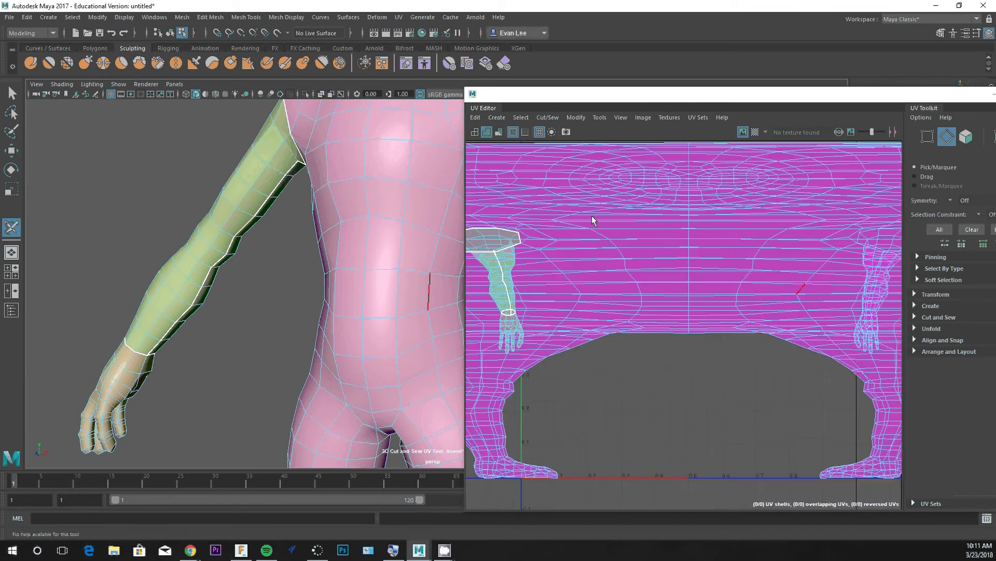
{"action": "middle_click_drag", "start_coordinate": [594, 221], "coordinate": [683, 227], "text": "alt"}
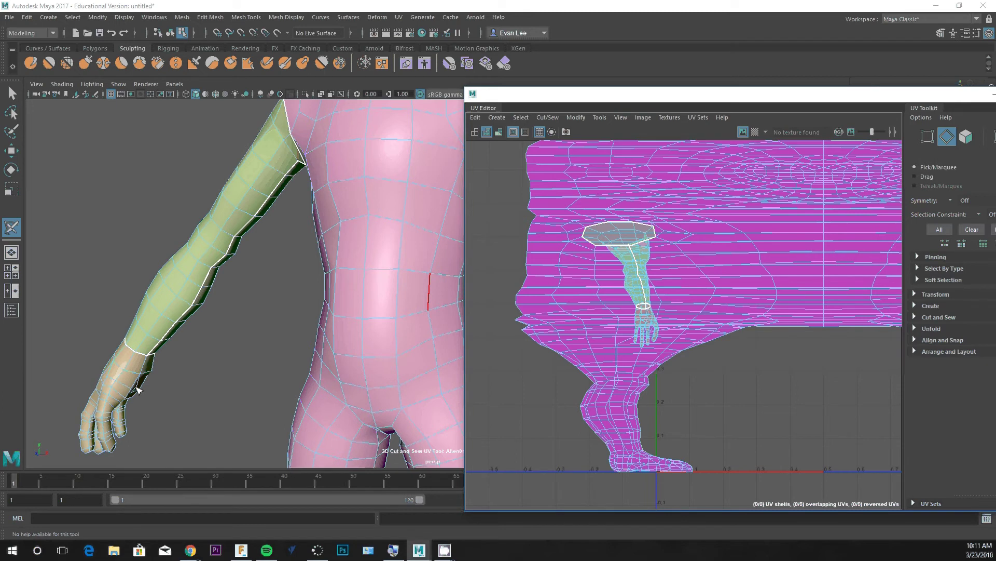
- Cut a UV seam loop around the alien's upper left arm just below the shoulder
{"action": "middle_click_drag", "start_coordinate": [145, 354], "coordinate": [218, 291], "text": "alt"}
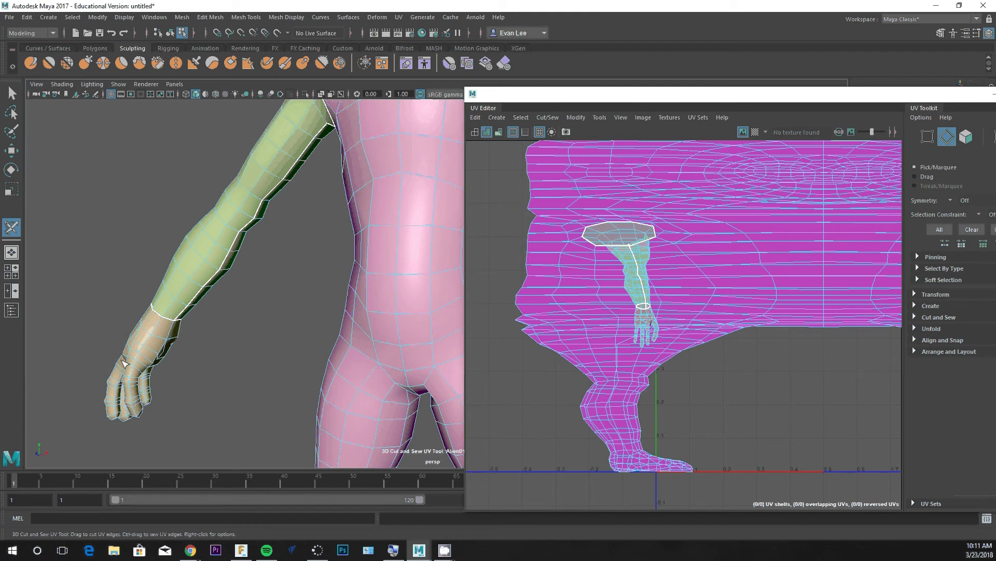
{"action": "right_click_drag", "start_coordinate": [312, 275], "coordinate": [222, 285], "text": "alt"}
{"action": "middle_click_drag", "start_coordinate": [222, 285], "coordinate": [39, 319], "text": "alt"}
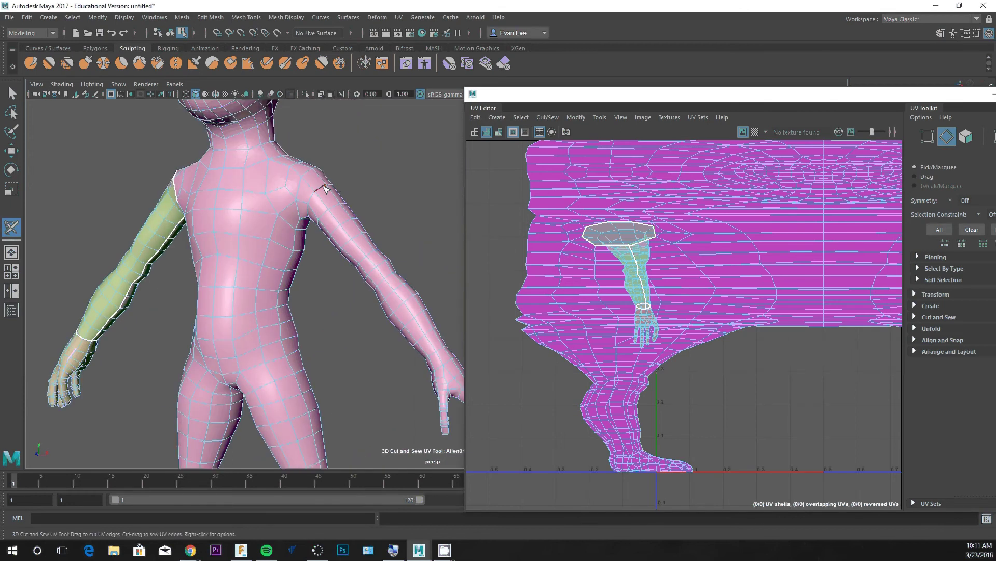
{"action": "scroll", "coordinate": [324, 188], "scroll_direction": "up", "scroll_amount": 5}
{"action": "scroll", "coordinate": [326, 160], "scroll_direction": "down", "scroll_amount": 1}
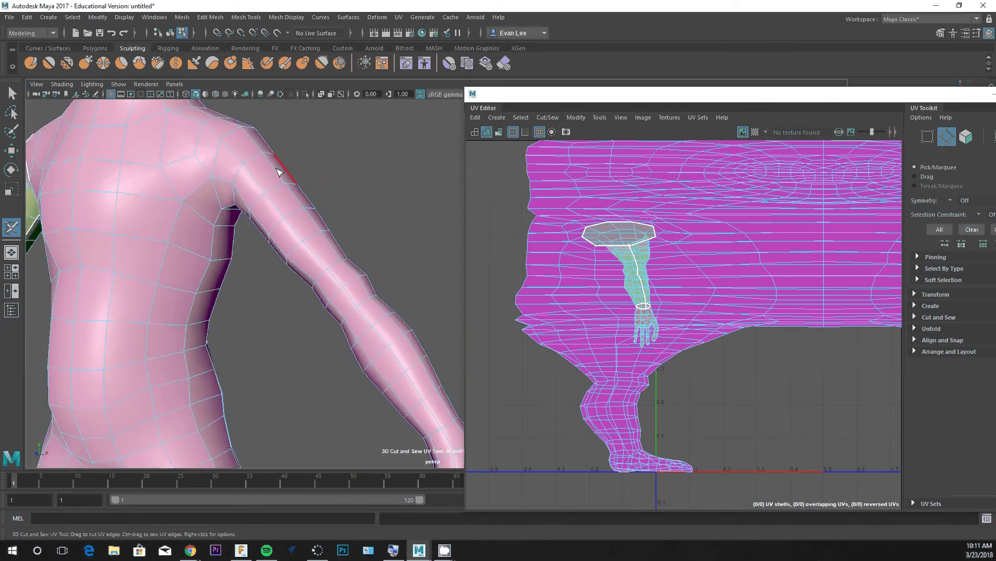
{"action": "scroll", "coordinate": [257, 158], "scroll_direction": "up", "scroll_amount": 3}
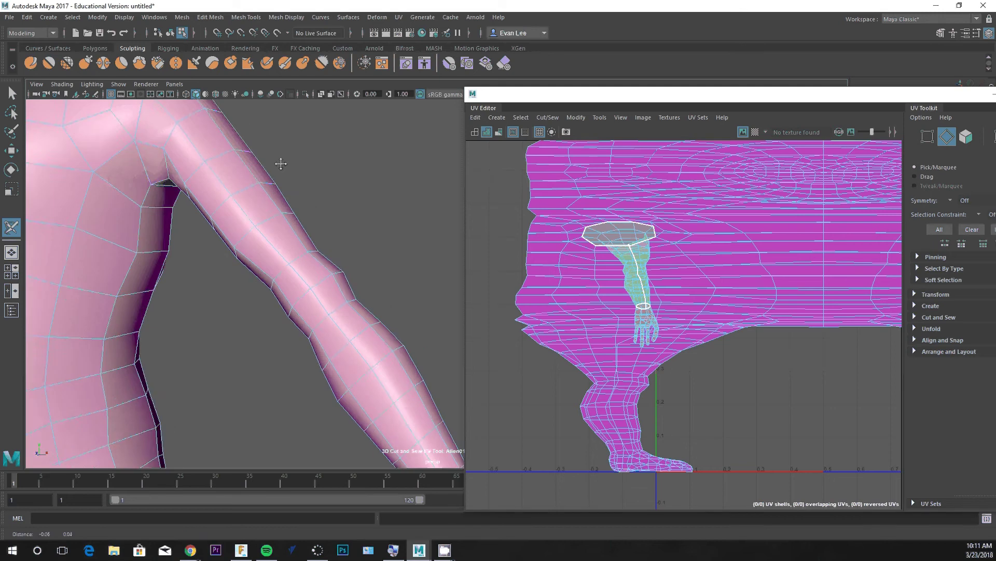
{"action": "scroll", "coordinate": [225, 182], "scroll_direction": "down", "scroll_amount": 1}
{"action": "left_click", "coordinate": [217, 165]}
{"action": "double_click", "coordinate": [217, 165]}
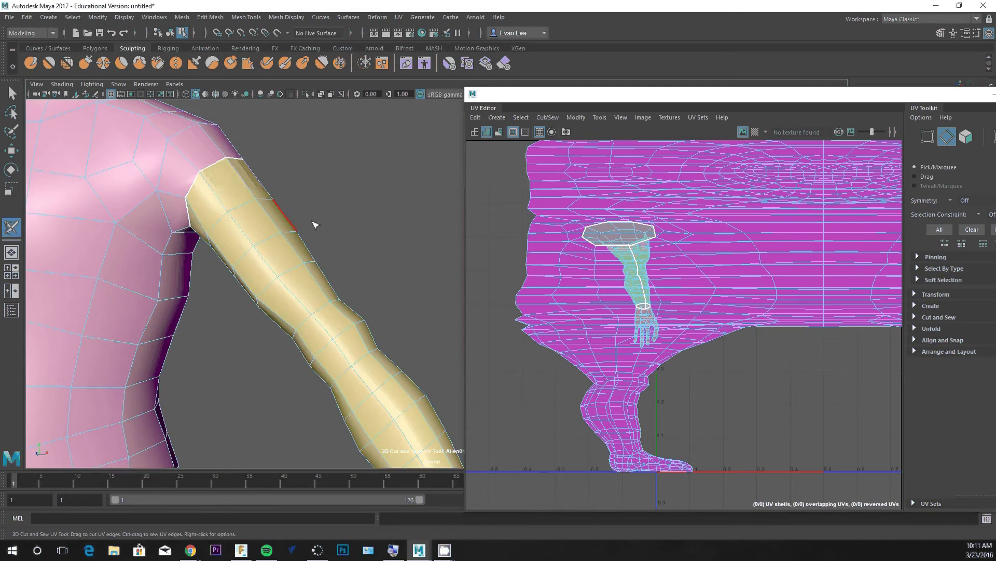
- Cut a UV seam around the left wrist to separate the hand from the arm
{"action": "scroll", "coordinate": [327, 212], "scroll_direction": "down", "scroll_amount": 4}
{"action": "scroll", "coordinate": [342, 340], "scroll_direction": "up", "scroll_amount": 3}
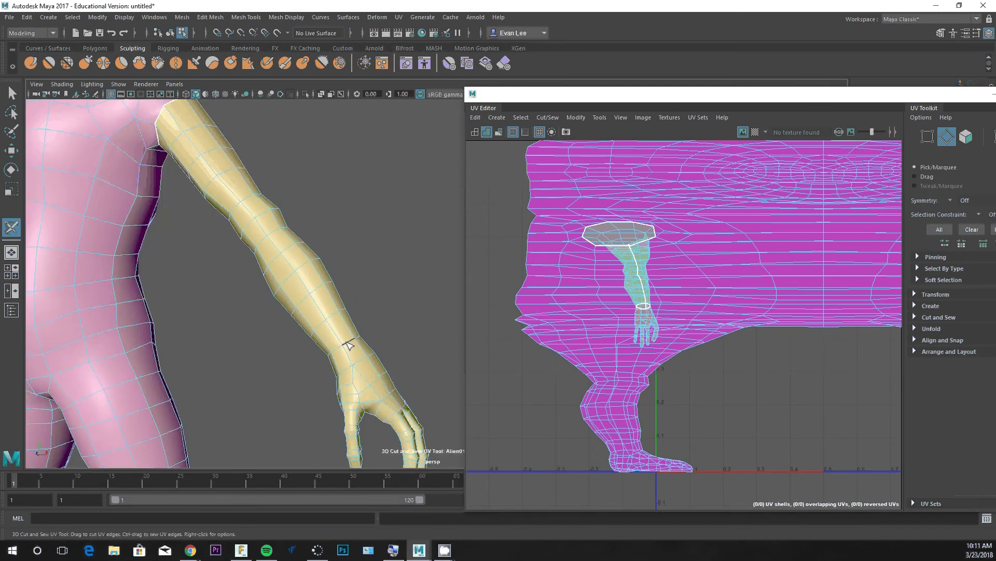
{"action": "double_click", "coordinate": [345, 345]}
- Cut a lengthwise UV seam along the underside of the left arm between the upper-arm and wrist seams
{"action": "left_click_drag", "start_coordinate": [262, 272], "coordinate": [287, 243], "text": "alt"}
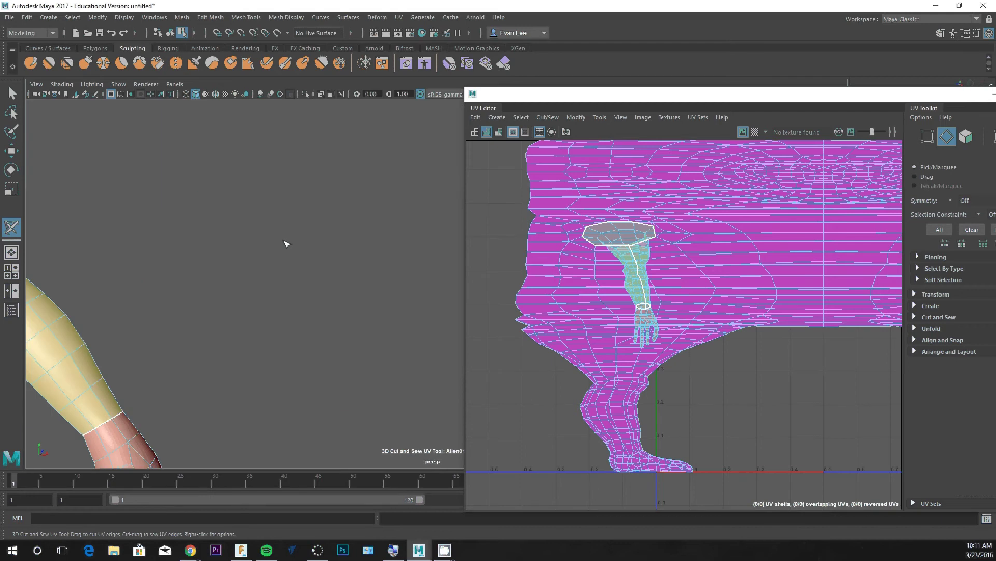
{"action": "middle_click_drag", "start_coordinate": [287, 242], "coordinate": [476, 185], "text": "alt"}
{"action": "double_click", "coordinate": [193, 237]}
{"action": "scroll", "coordinate": [319, 222], "scroll_direction": "down", "scroll_amount": 3}
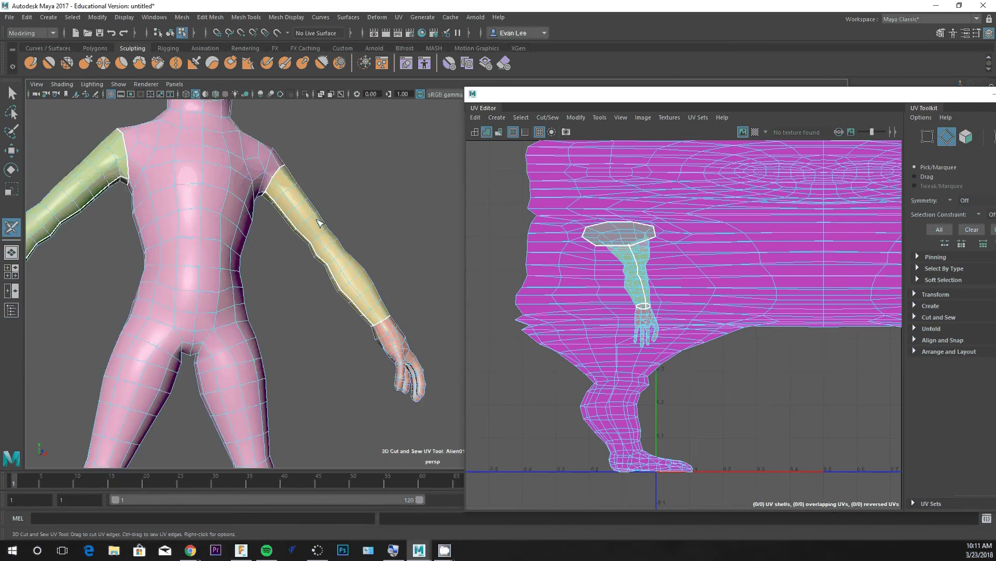
- Cut a continuous UV seam edge by edge all the way around the hips, separating the torso from the legs
{"action": "left_click", "coordinate": [231, 321]}
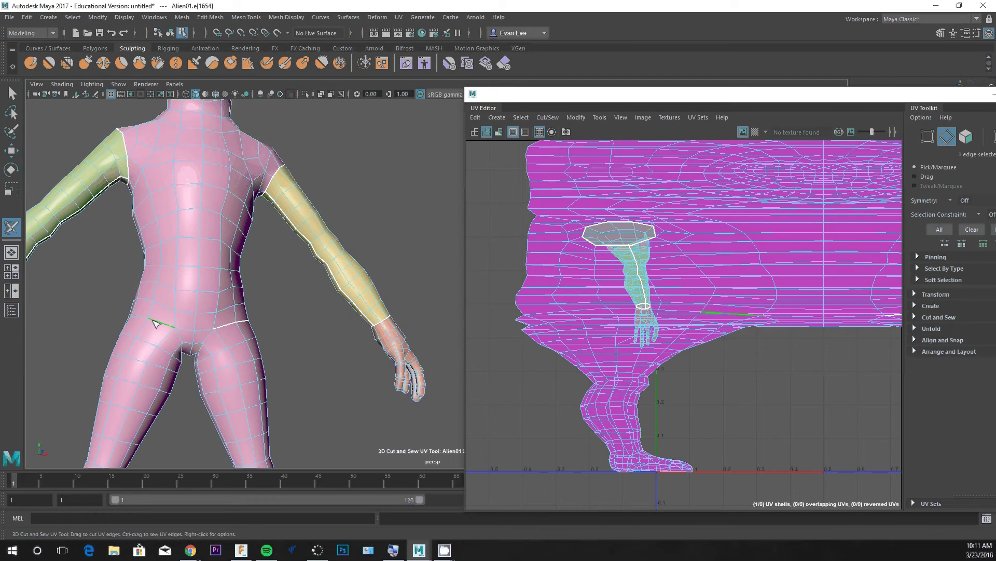
{"action": "left_click_drag", "start_coordinate": [145, 322], "coordinate": [167, 313], "text": "alt"}
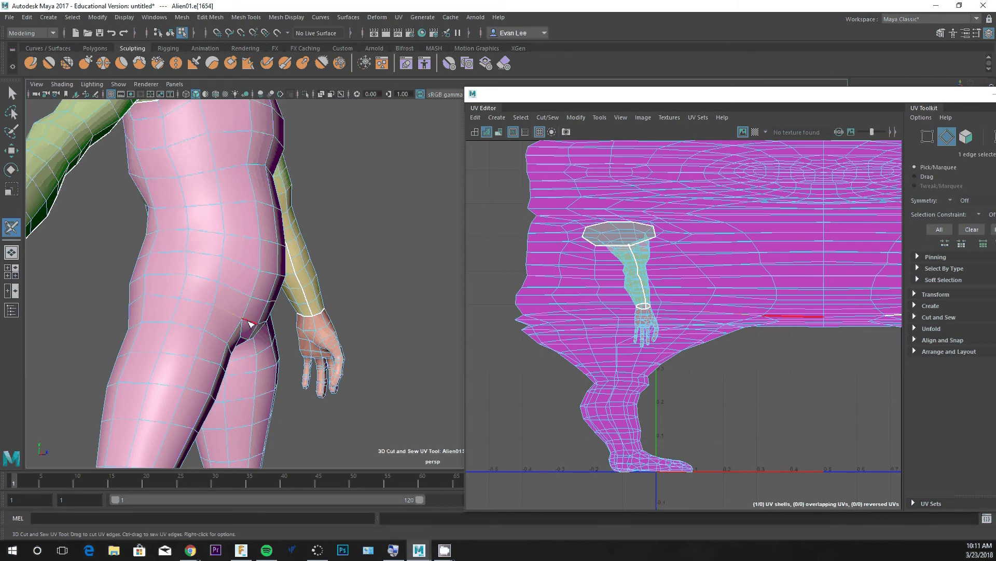
{"action": "left_click_drag", "start_coordinate": [304, 303], "coordinate": [244, 329], "text": "alt"}
{"action": "middle_click_drag", "start_coordinate": [244, 329], "coordinate": [354, 229], "text": "alt"}
{"action": "right_click_drag", "start_coordinate": [354, 229], "coordinate": [382, 178], "text": "alt"}
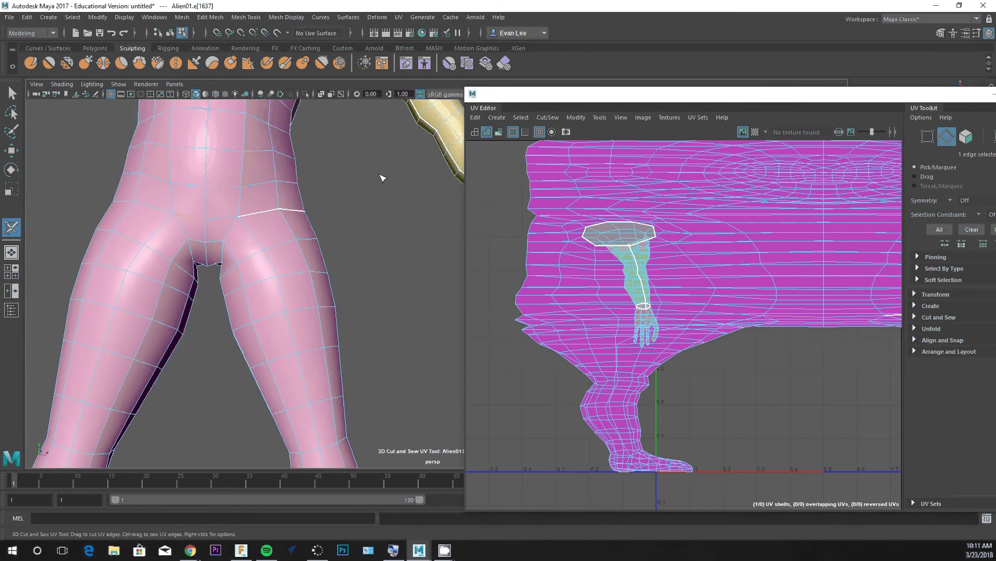
{"action": "left_click", "coordinate": [223, 219]}
{"action": "left_click", "coordinate": [241, 221]}
{"action": "left_click", "coordinate": [189, 217]}
{"action": "left_click_drag", "start_coordinate": [126, 202], "coordinate": [247, 223], "text": "alt"}
{"action": "left_click", "coordinate": [183, 249]}
{"action": "left_click", "coordinate": [126, 249]}
{"action": "left_click", "coordinate": [128, 256]}
{"action": "left_click_drag", "start_coordinate": [129, 256], "coordinate": [24, 207], "text": "alt"}
{"action": "middle_click_drag", "start_coordinate": [24, 207], "coordinate": [4, 206], "text": "alt"}
{"action": "left_click", "coordinate": [238, 207]}
{"action": "left_click", "coordinate": [86, 234]}
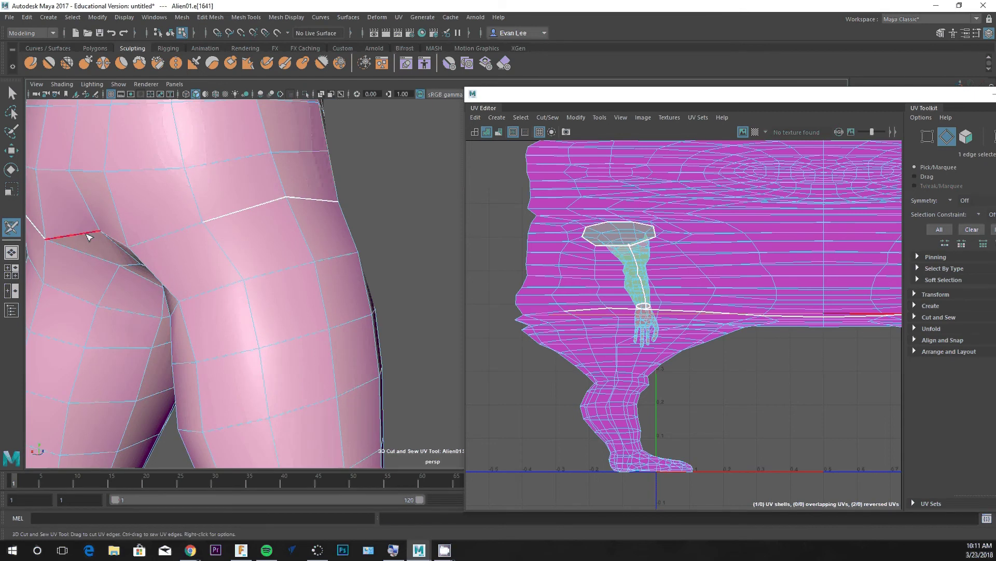
{"action": "left_click", "coordinate": [165, 245]}
{"action": "left_click_drag", "start_coordinate": [174, 231], "coordinate": [390, 194], "text": "alt"}
{"action": "left_click", "coordinate": [382, 185]}
- Cut a UV seam up the right side of the torso from the hip seam to the armpit
{"action": "scroll", "coordinate": [382, 186], "scroll_direction": "down", "scroll_amount": 8}
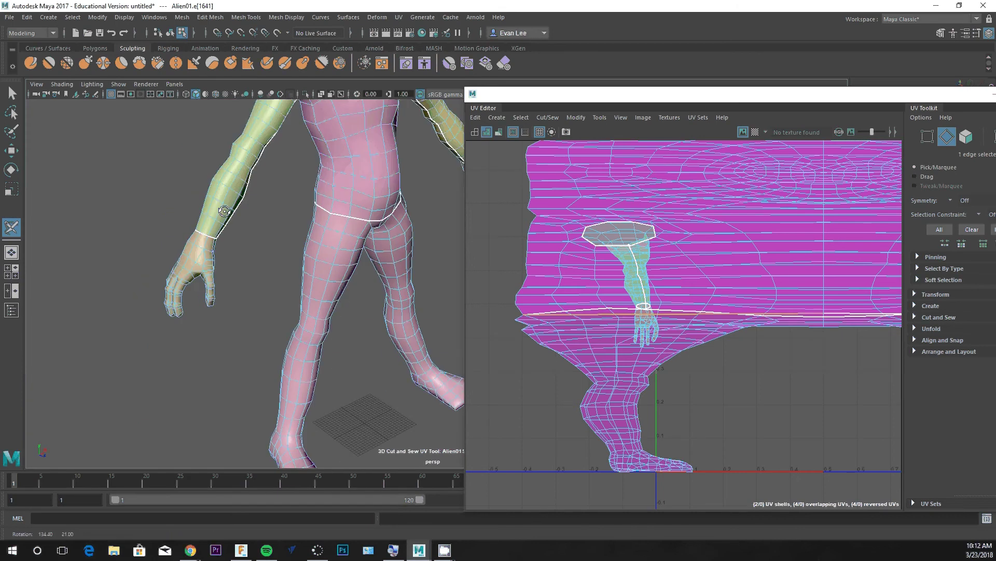
{"action": "scroll", "coordinate": [390, 194], "scroll_direction": "up", "scroll_amount": 3}
{"action": "middle_click_drag", "start_coordinate": [391, 194], "coordinate": [356, 210], "text": "alt"}
{"action": "left_click_drag", "start_coordinate": [355, 210], "coordinate": [315, 276], "text": "alt"}
{"action": "middle_click_drag", "start_coordinate": [316, 276], "coordinate": [276, 268], "text": "alt"}
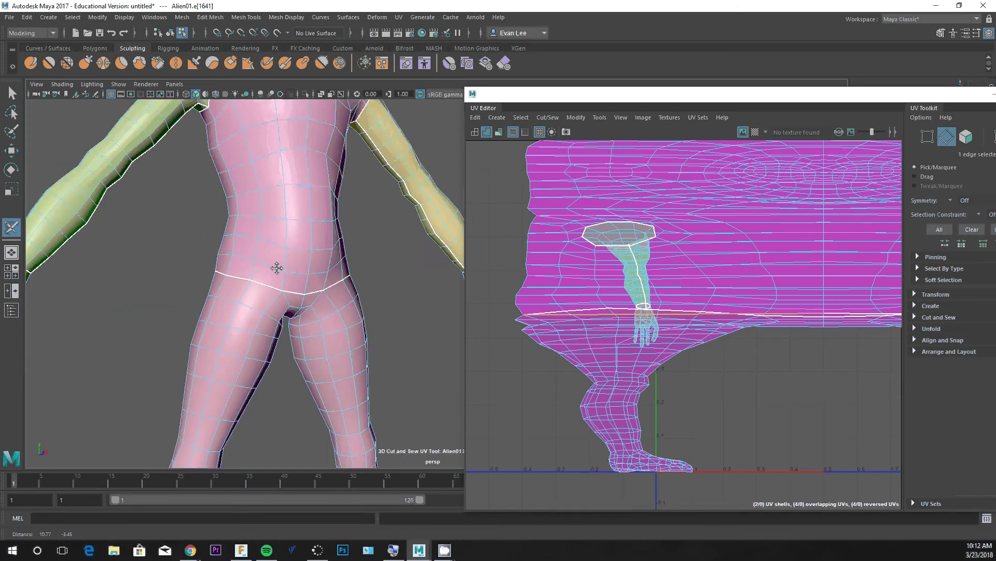
{"action": "scroll", "coordinate": [276, 268], "scroll_direction": "up", "scroll_amount": 4}
{"action": "middle_click_drag", "start_coordinate": [285, 207], "coordinate": [269, 256], "text": "alt"}
{"action": "scroll", "coordinate": [369, 307], "scroll_direction": "down", "scroll_amount": 5}
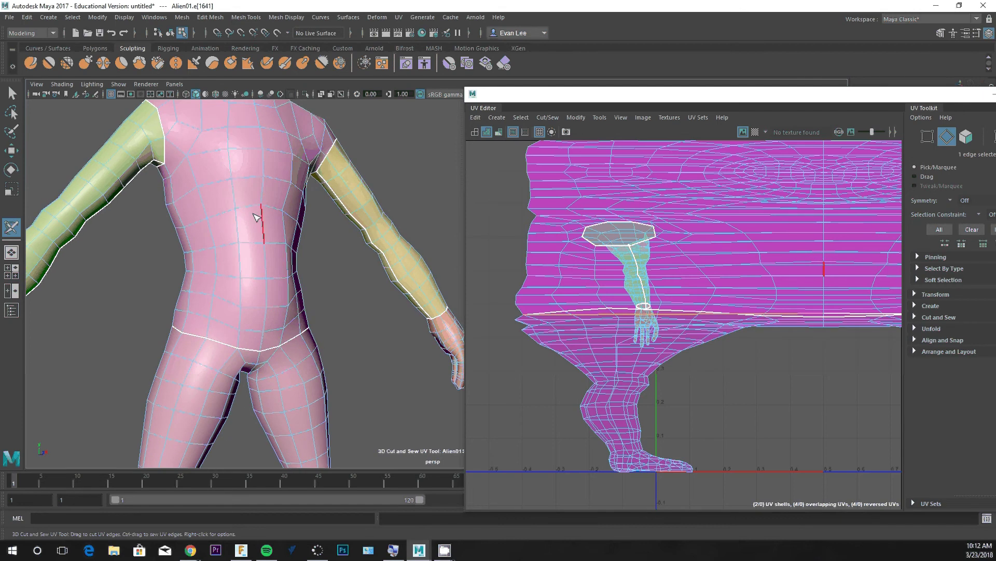
{"action": "left_click_drag", "start_coordinate": [204, 263], "coordinate": [125, 343], "text": "alt"}
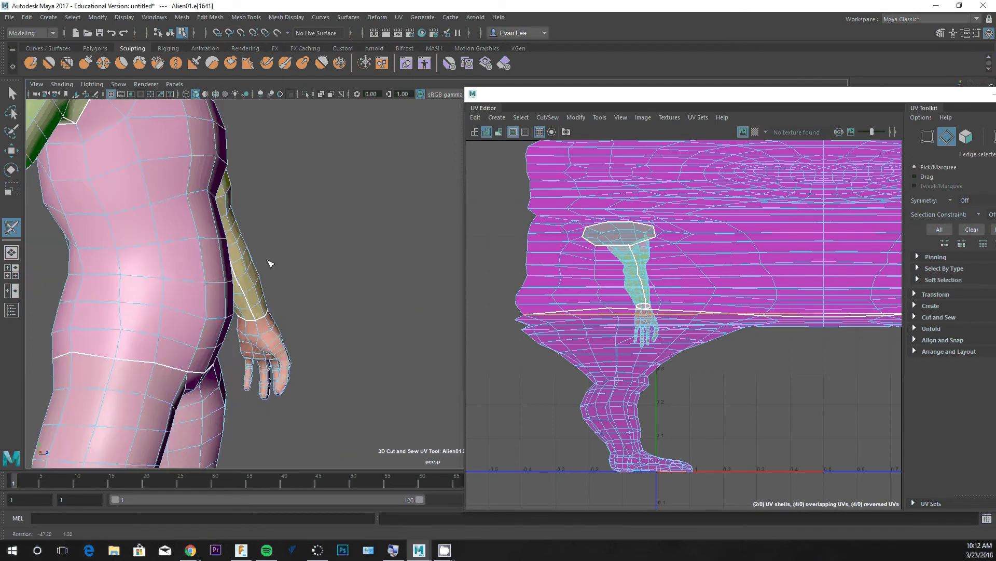
{"action": "left_click", "coordinate": [120, 347]}
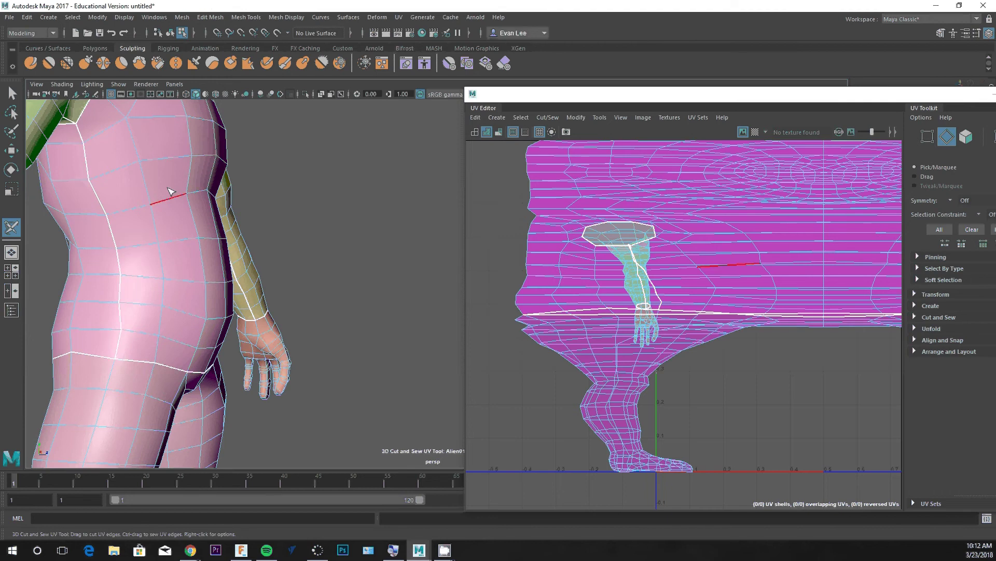
- Cut the matching UV seam along the left side of the torso between the hip seam and the armpit
{"action": "left_click_drag", "start_coordinate": [166, 197], "coordinate": [329, 278], "text": "alt"}
{"action": "double_click", "coordinate": [309, 293]}
{"action": "right_click_drag", "start_coordinate": [308, 293], "coordinate": [233, 276], "text": "alt"}
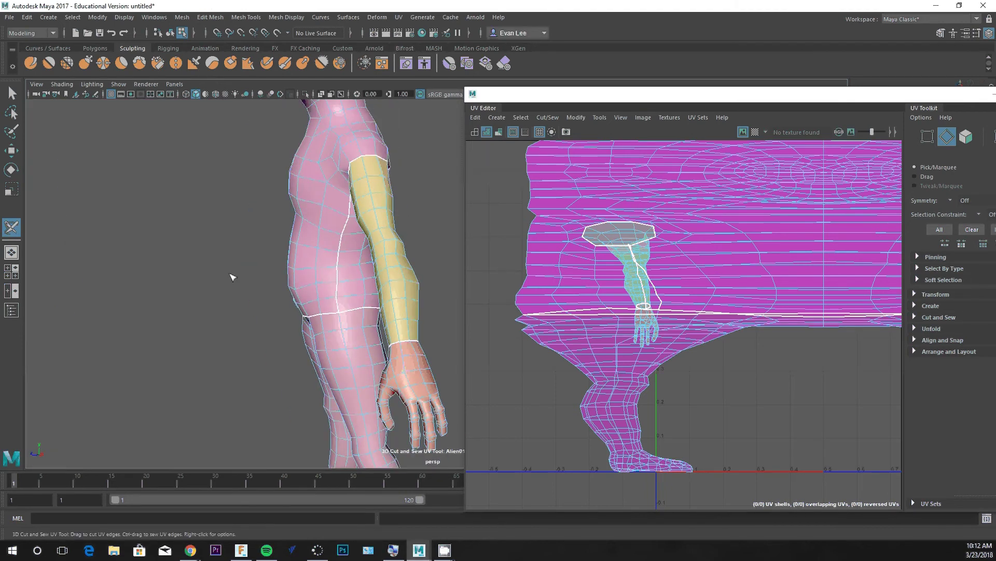
{"action": "left_click_drag", "start_coordinate": [232, 276], "coordinate": [320, 270], "text": "alt"}
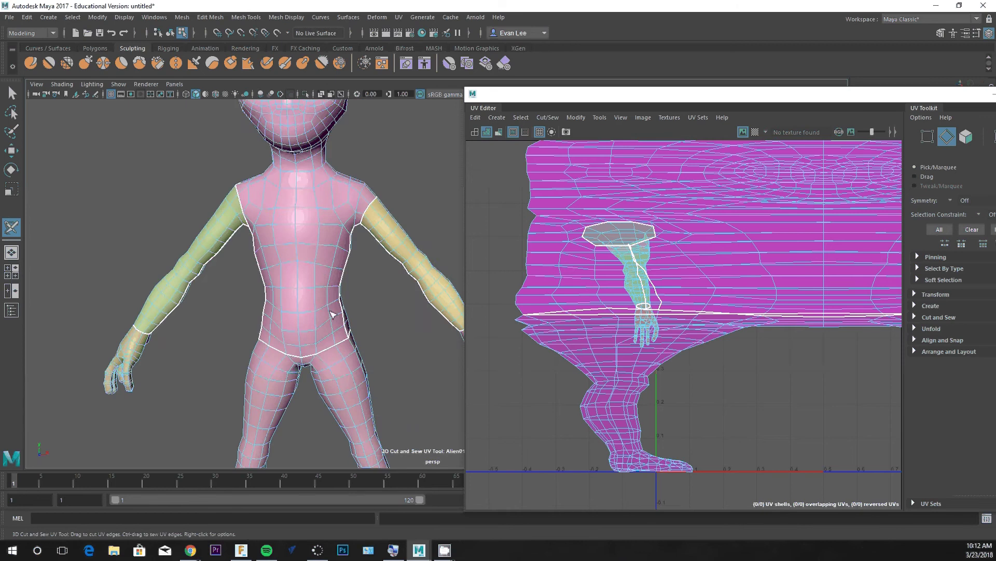
- Cut UV seams around the base of the neck and over the shoulders, splitting the torso into front and back shells
{"action": "left_click_drag", "start_coordinate": [332, 314], "coordinate": [388, 278], "text": "alt"}
{"action": "middle_click_drag", "start_coordinate": [389, 278], "coordinate": [258, 238], "text": "alt"}
{"action": "double_click", "coordinate": [280, 236]}
{"action": "scroll", "coordinate": [352, 248], "scroll_direction": "down", "scroll_amount": 4}
{"action": "left_click_drag", "start_coordinate": [351, 248], "coordinate": [299, 224], "text": "alt"}
{"action": "scroll", "coordinate": [343, 218], "scroll_direction": "up", "scroll_amount": 4}
{"action": "middle_click_drag", "start_coordinate": [342, 216], "coordinate": [358, 309], "text": "alt"}
{"action": "left_click_drag", "start_coordinate": [358, 309], "coordinate": [249, 313], "text": "alt"}
{"action": "double_click", "coordinate": [378, 252]}
{"action": "scroll", "coordinate": [379, 253], "scroll_direction": "down", "scroll_amount": 3}
{"action": "middle_click_drag", "start_coordinate": [349, 301], "coordinate": [191, 232], "text": "alt"}
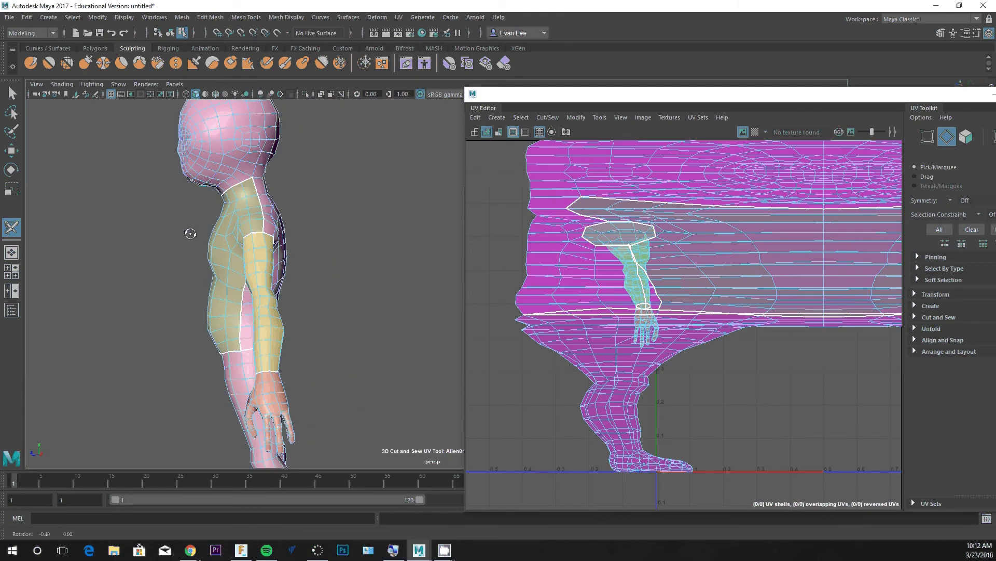
- Cut a UV seam across the back of the neck, separating the head from the back of the torso
{"action": "left_click_drag", "start_coordinate": [191, 231], "coordinate": [295, 258], "text": "alt"}
{"action": "middle_click_drag", "start_coordinate": [294, 257], "coordinate": [310, 204], "text": "alt"}
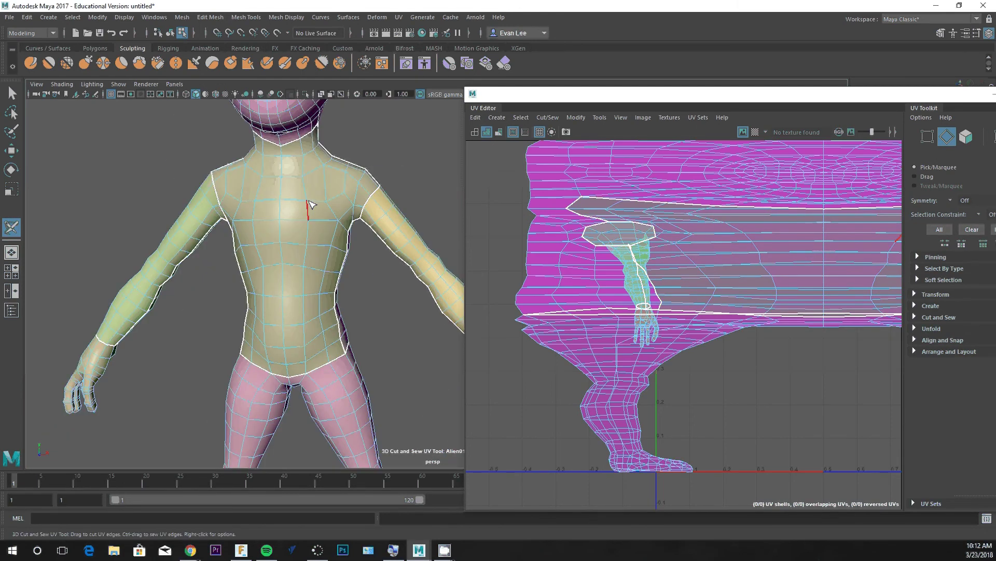
{"action": "left_click_drag", "start_coordinate": [282, 249], "coordinate": [187, 203], "text": "alt"}
{"action": "scroll", "coordinate": [292, 186], "scroll_direction": "down", "scroll_amount": 4}
{"action": "scroll", "coordinate": [394, 208], "scroll_direction": "up", "scroll_amount": 4}
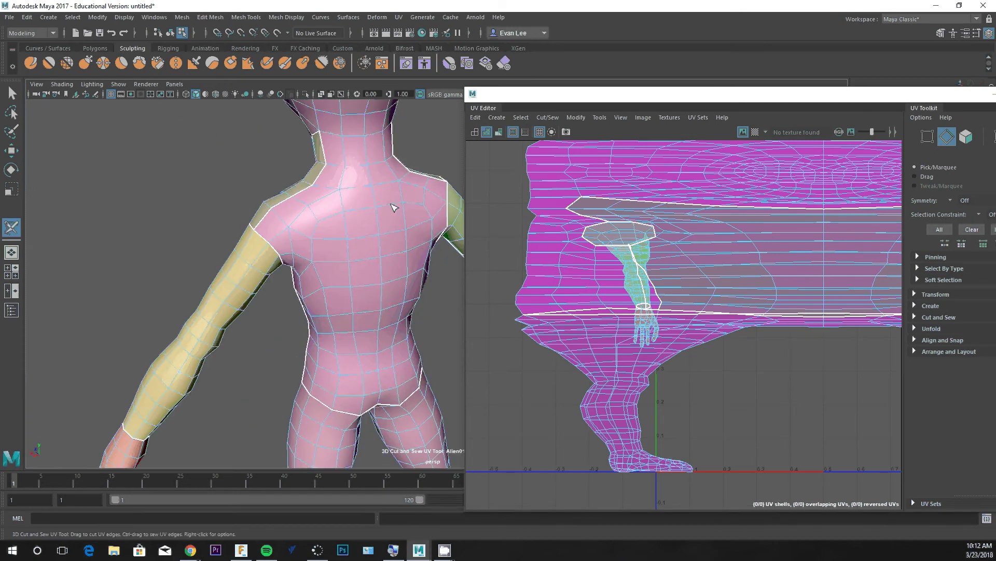
{"action": "scroll", "coordinate": [355, 234], "scroll_direction": "down", "scroll_amount": 2}
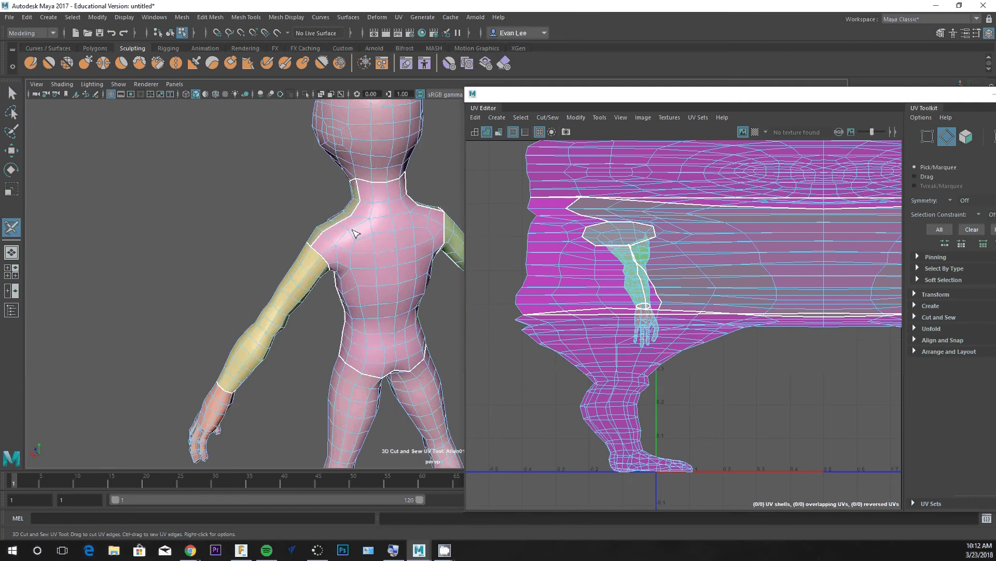
- Cut a closed UV seam loop around the front of the head, making the face its own shell
{"action": "left_click_drag", "start_coordinate": [354, 233], "coordinate": [275, 282], "text": "alt"}
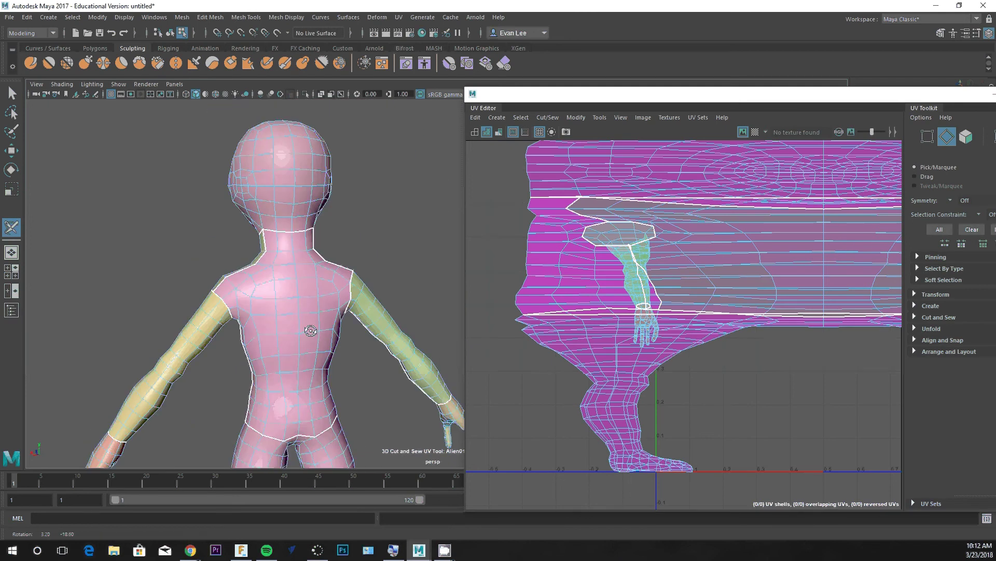
{"action": "left_click_drag", "start_coordinate": [311, 331], "coordinate": [341, 227], "text": "alt"}
{"action": "double_click", "coordinate": [403, 171]}
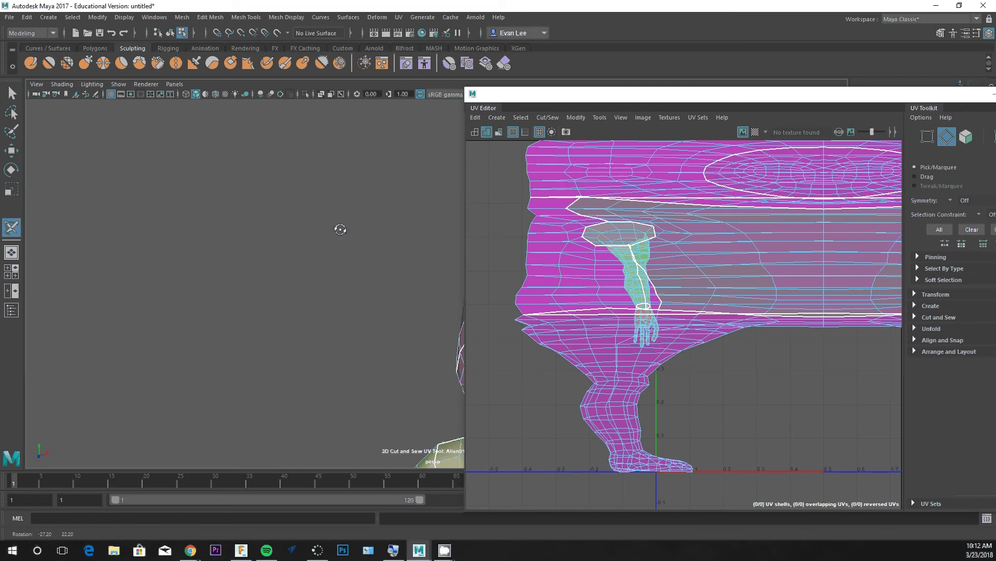
{"action": "middle_click_drag", "start_coordinate": [340, 226], "coordinate": [199, 199], "text": "alt"}
{"action": "left_click_drag", "start_coordinate": [200, 199], "coordinate": [346, 245], "text": "alt"}
{"action": "left_click_drag", "start_coordinate": [388, 278], "coordinate": [302, 225], "text": "alt"}
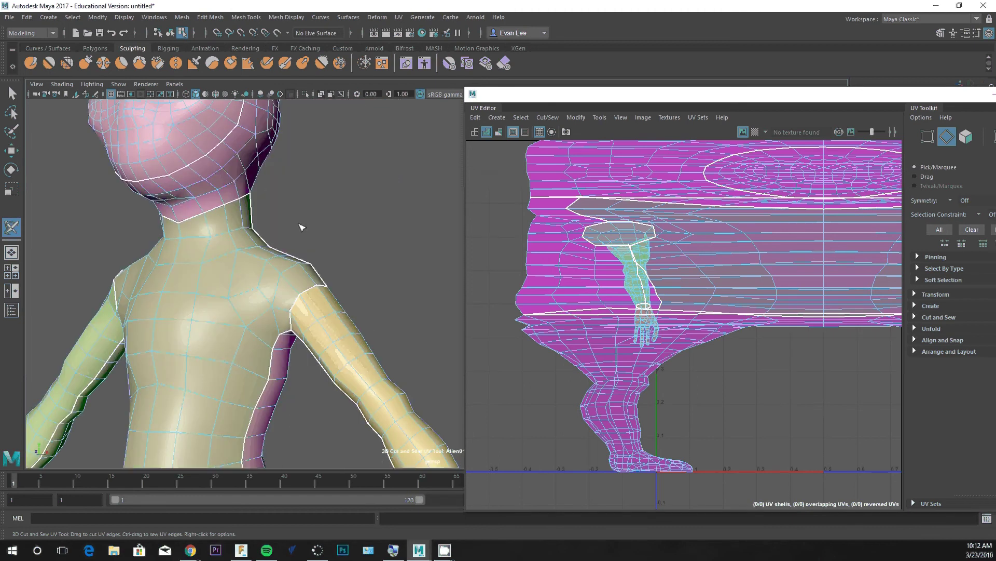
- Cut a UV seam down the jaw from the face loop to the neck seam, splitting off the area under the chin
{"action": "middle_click_drag", "start_coordinate": [302, 225], "coordinate": [371, 289], "text": "alt"}
{"action": "scroll", "coordinate": [372, 289], "scroll_direction": "up", "scroll_amount": 4}
{"action": "mouse_move", "coordinate": [192, 210]}
{"action": "left_mouse_down"}
{"action": "mouse_move", "coordinate": [173, 290]}
{"action": "mouse_move", "coordinate": [303, 275]}
{"action": "left_mouse_up"}
{"action": "middle_click_drag", "start_coordinate": [303, 275], "coordinate": [90, 241], "text": "alt"}
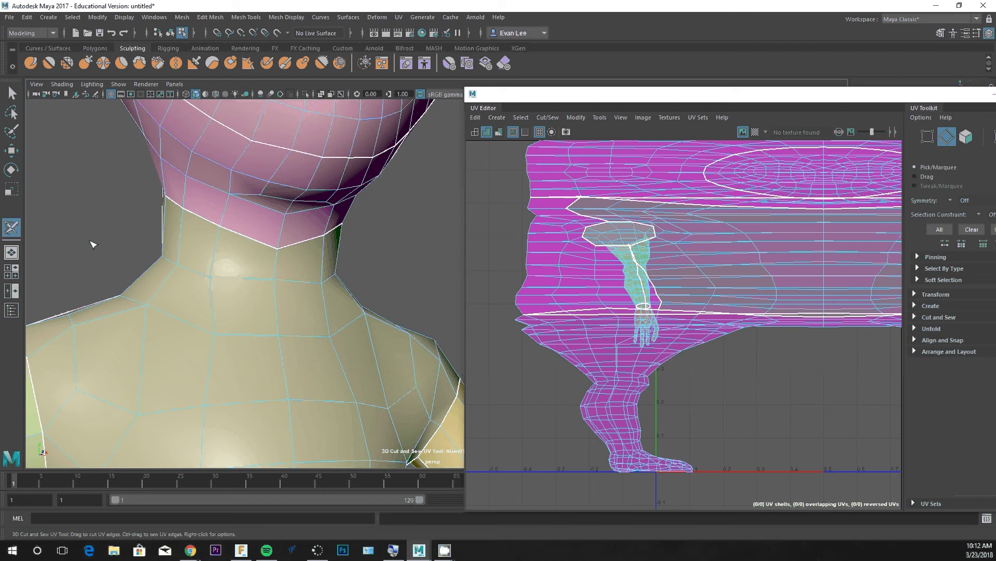
{"action": "double_click", "coordinate": [204, 140]}
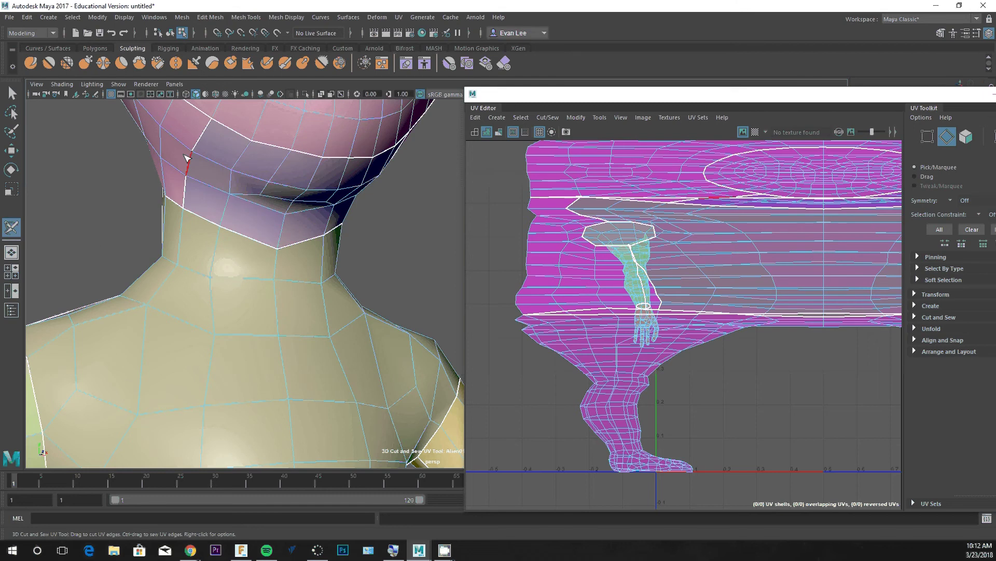
- Cut a UV seam loop around each ankle, separating both feet from the legs
{"action": "scroll", "coordinate": [299, 194], "scroll_direction": "down", "scroll_amount": 5}
{"action": "middle_click_drag", "start_coordinate": [299, 194], "coordinate": [164, 194], "text": "alt"}
{"action": "scroll", "coordinate": [195, 257], "scroll_direction": "down", "scroll_amount": 5}
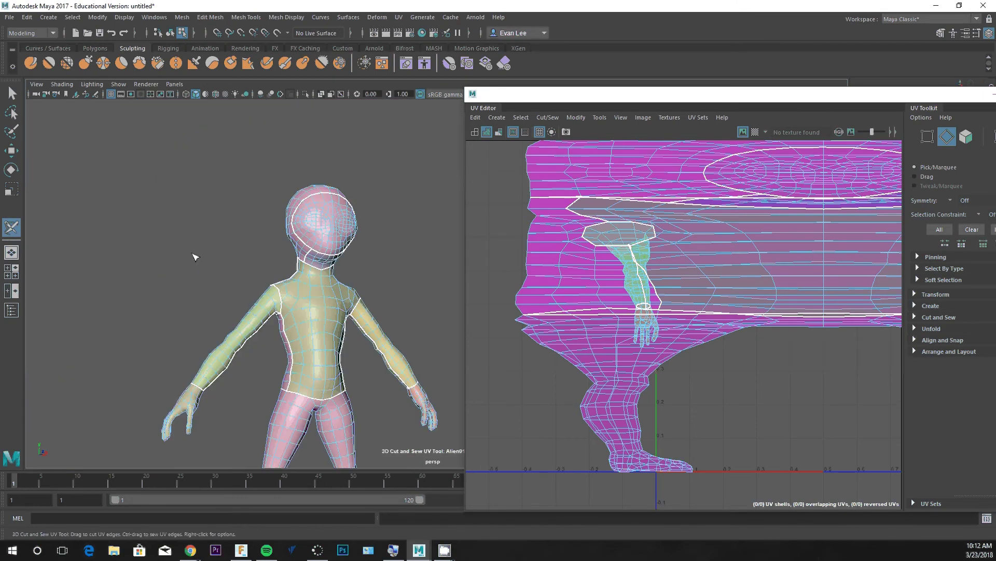
{"action": "middle_click_drag", "start_coordinate": [195, 257], "coordinate": [140, 96], "text": "alt"}
{"action": "left_click", "coordinate": [192, 387]}
{"action": "double_click", "coordinate": [193, 390]}
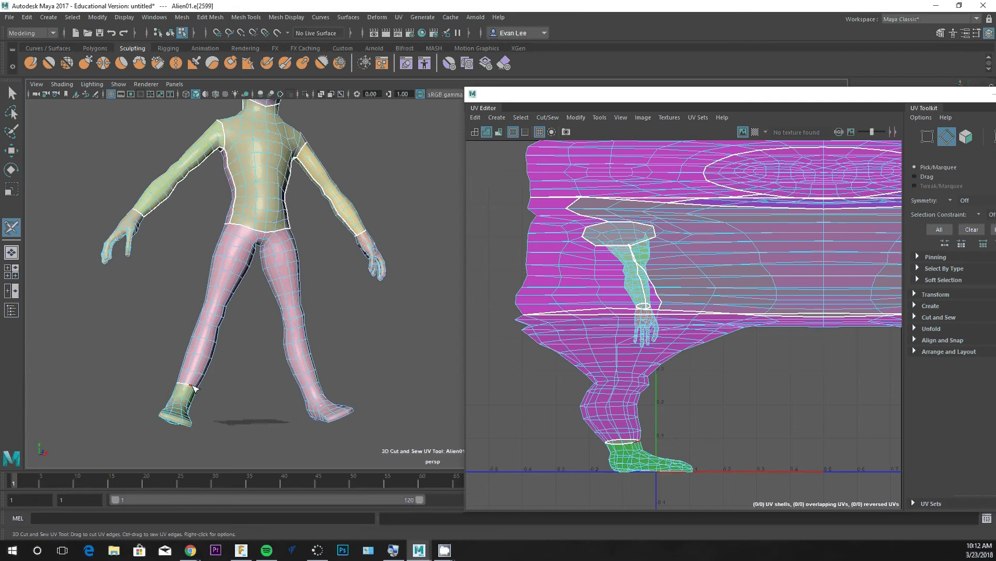
{"action": "double_click", "coordinate": [313, 385]}
- Cut UV seams along both groin edges from the hip seam, separating each leg from the crotch area
{"action": "scroll", "coordinate": [242, 316], "scroll_direction": "up", "scroll_amount": 5}
{"action": "middle_click_drag", "start_coordinate": [243, 316], "coordinate": [448, 250], "text": "alt"}
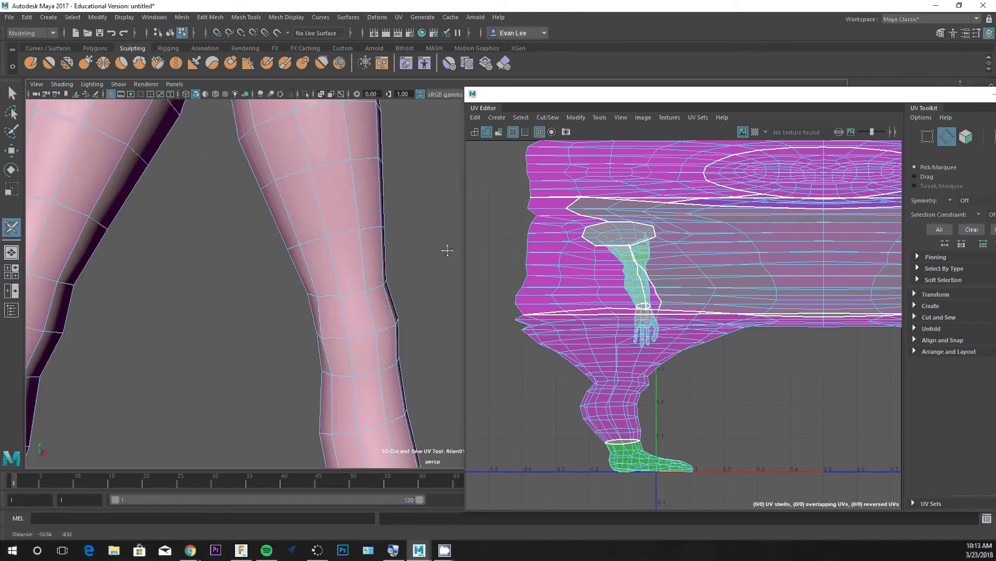
{"action": "middle_click_drag", "start_coordinate": [196, 285], "coordinate": [300, 487], "text": "alt"}
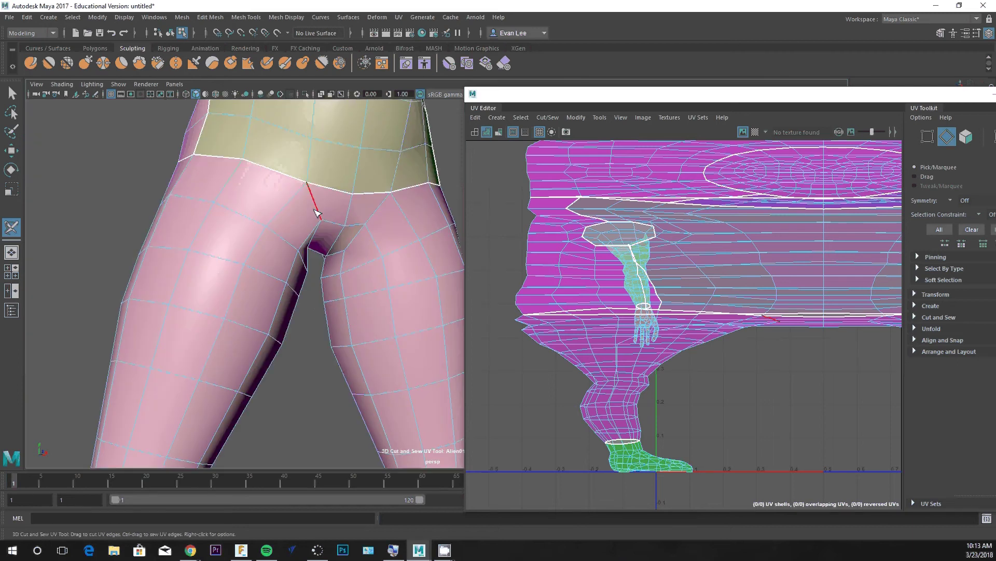
{"action": "left_click", "coordinate": [318, 213]}
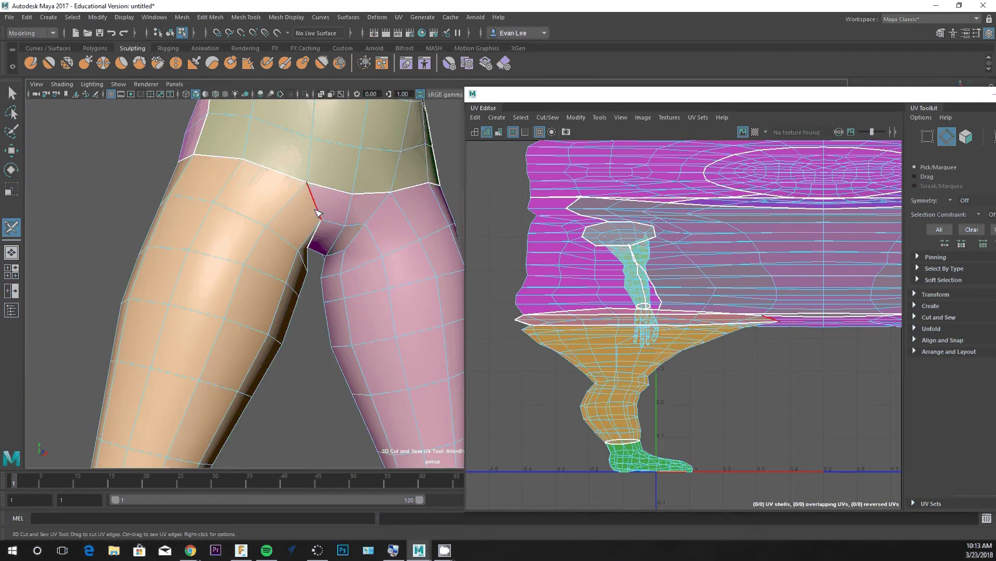
{"action": "left_click", "coordinate": [366, 220]}
- Cut a UV seam down the inside of each leg from the crotch to the ankle loop
{"action": "double_click", "coordinate": [300, 298]}
{"action": "double_click", "coordinate": [331, 317]}
{"action": "scroll", "coordinate": [321, 309], "scroll_direction": "down", "scroll_amount": 5}
{"action": "scroll", "coordinate": [323, 311], "scroll_direction": "down", "scroll_amount": 3}
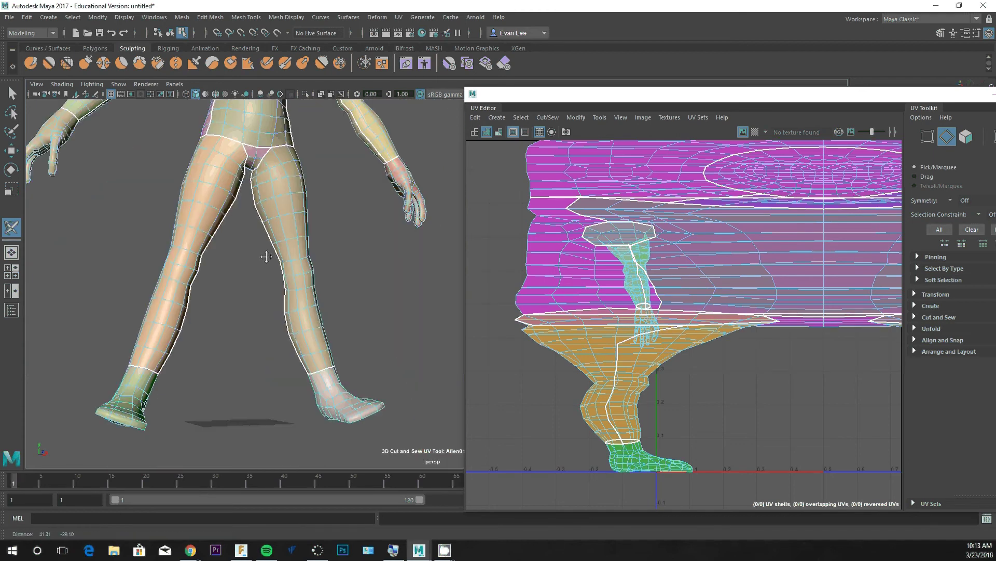
- Show the whole UV layout and reposition the UV Editor window so both legs remain visible beside it
{"action": "scroll", "coordinate": [747, 309], "scroll_direction": "down", "scroll_amount": 4}
{"action": "middle_click_drag", "start_coordinate": [747, 309], "coordinate": [652, 293], "text": "alt"}
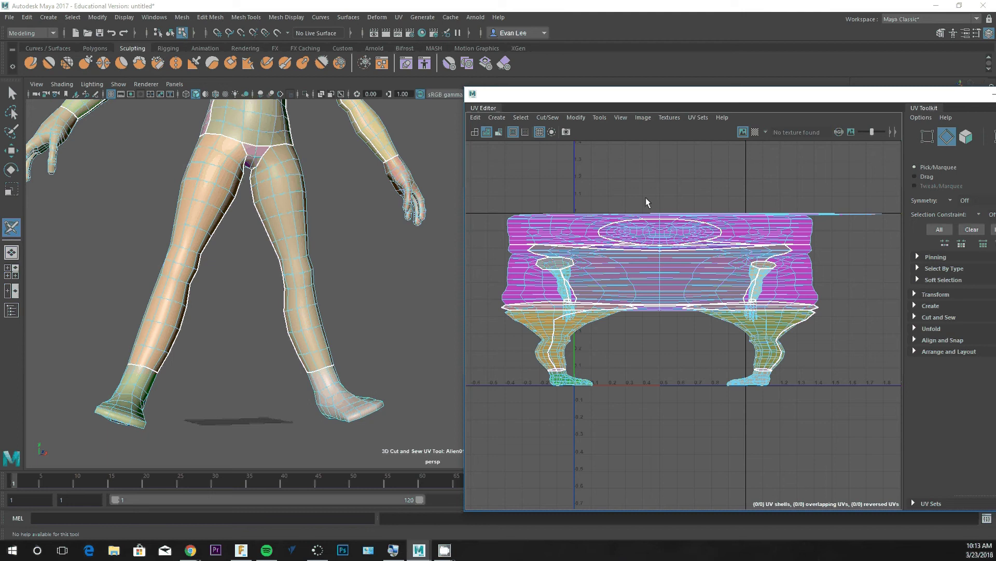
{"action": "left_click_drag", "start_coordinate": [606, 99], "coordinate": [375, 59]}
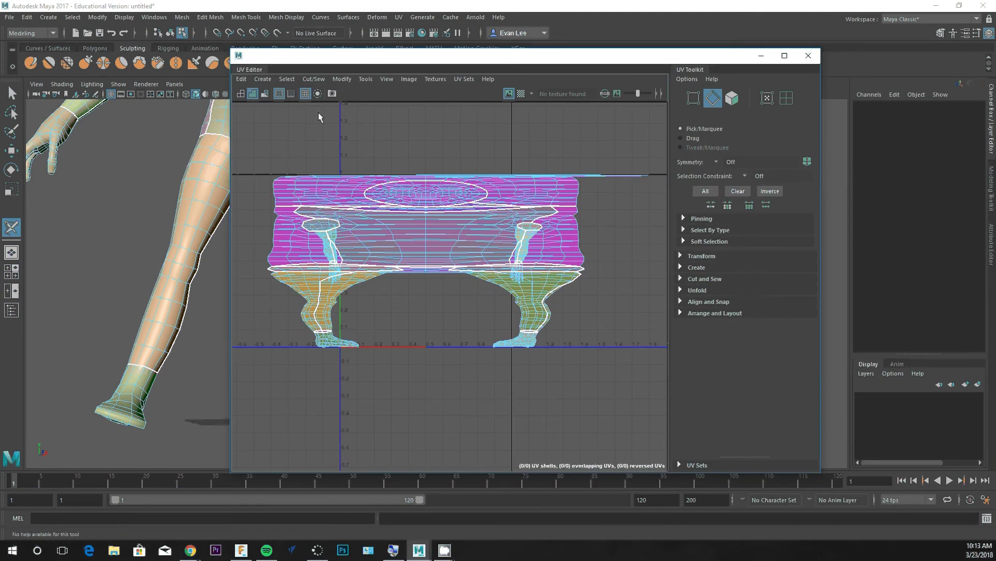
{"action": "left_click_drag", "start_coordinate": [343, 56], "coordinate": [503, 61]}
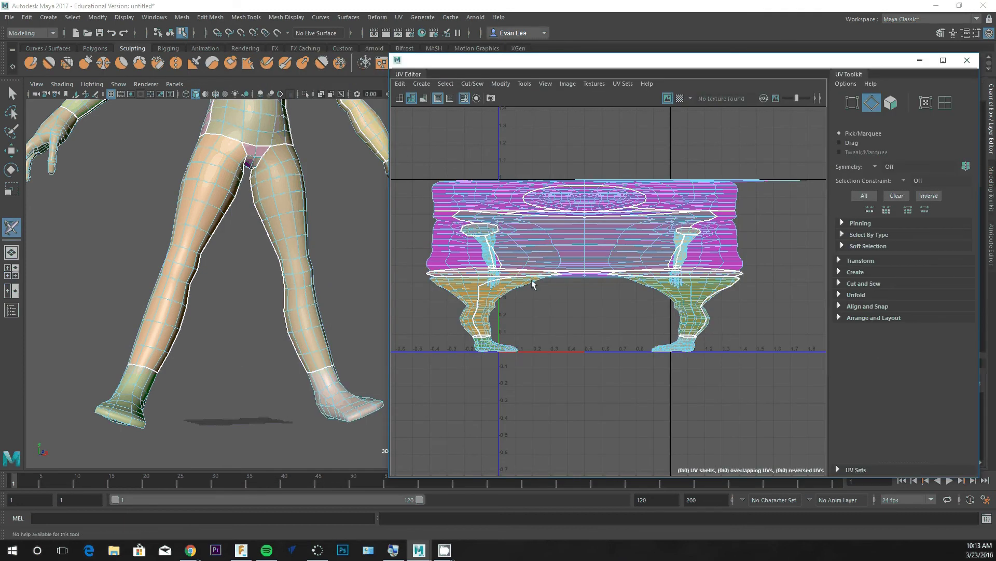
- Exit the 3D Cut and Sew UV Tool and switch the alien mesh to UV Shell selection
{"action": "right_click", "coordinate": [114, 212]}
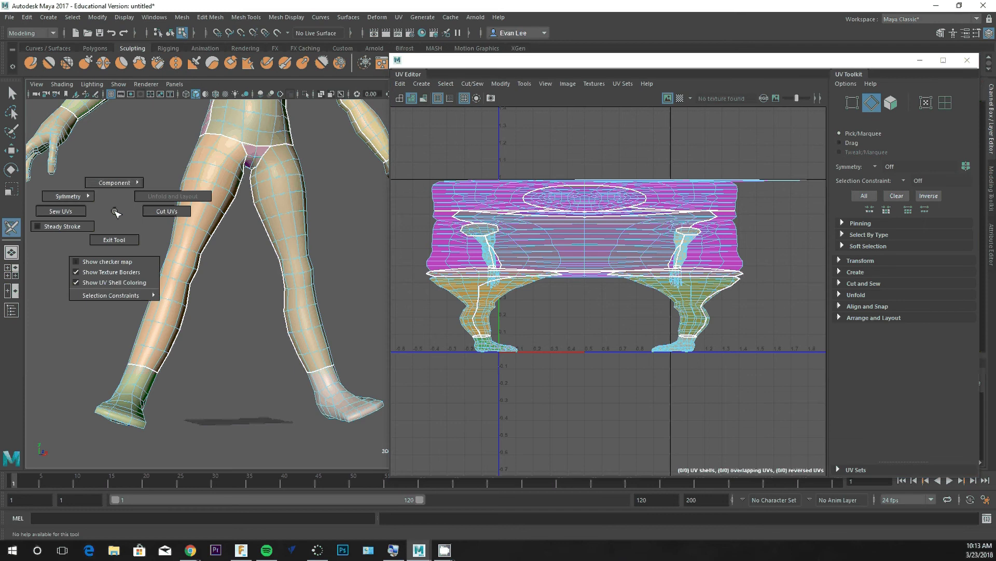
{"action": "left_click", "coordinate": [113, 240]}
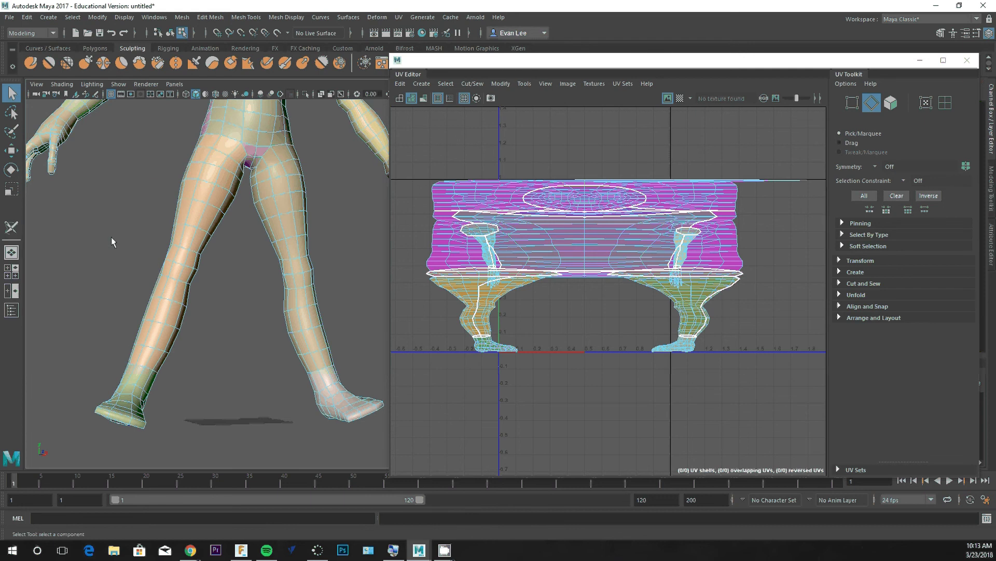
{"action": "right_click", "coordinate": [144, 175]}
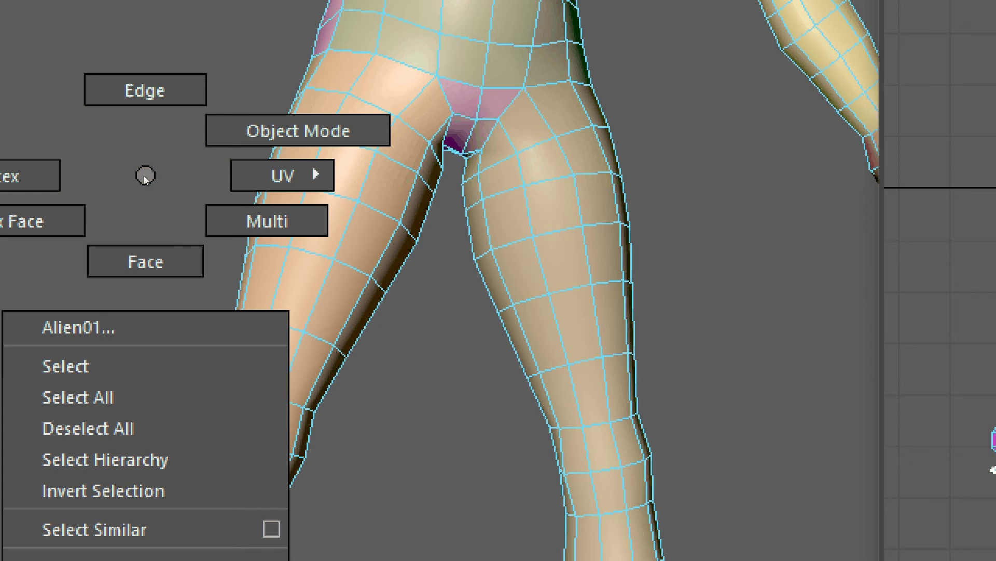
{"action": "right_click_drag", "start_coordinate": [145, 175], "coordinate": [190, 222]}
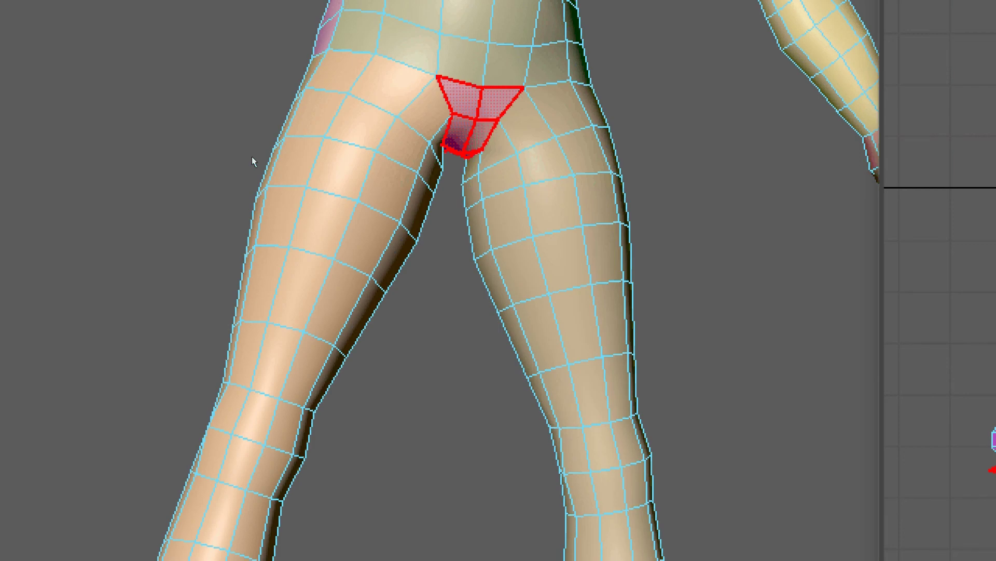
- Select the front torso UV shell directly on the model
{"action": "scroll", "coordinate": [252, 158], "scroll_direction": "down", "scroll_amount": 3}
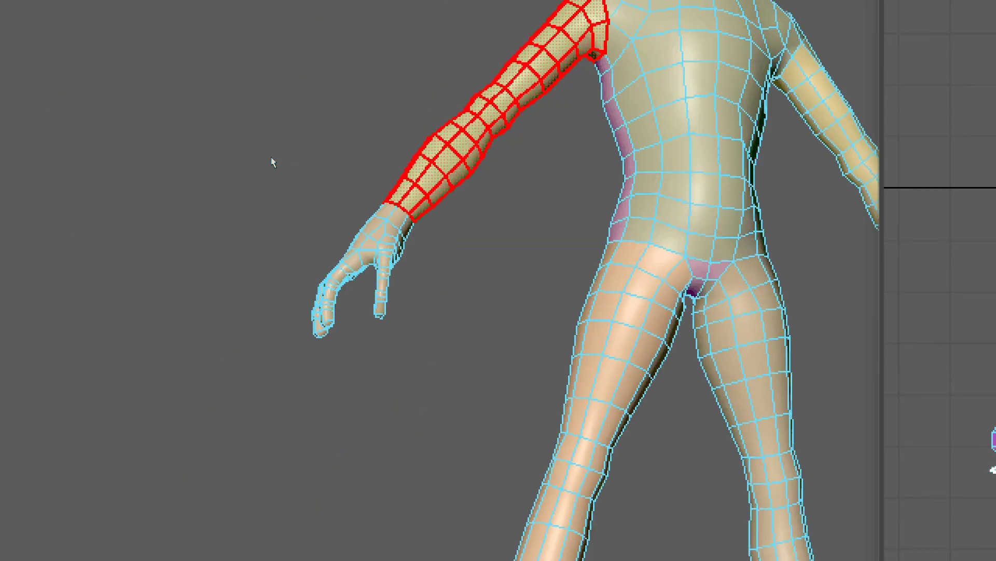
{"action": "middle_click_drag", "start_coordinate": [283, 181], "coordinate": [162, 235], "text": "alt"}
{"action": "left_click", "coordinate": [185, 206]}
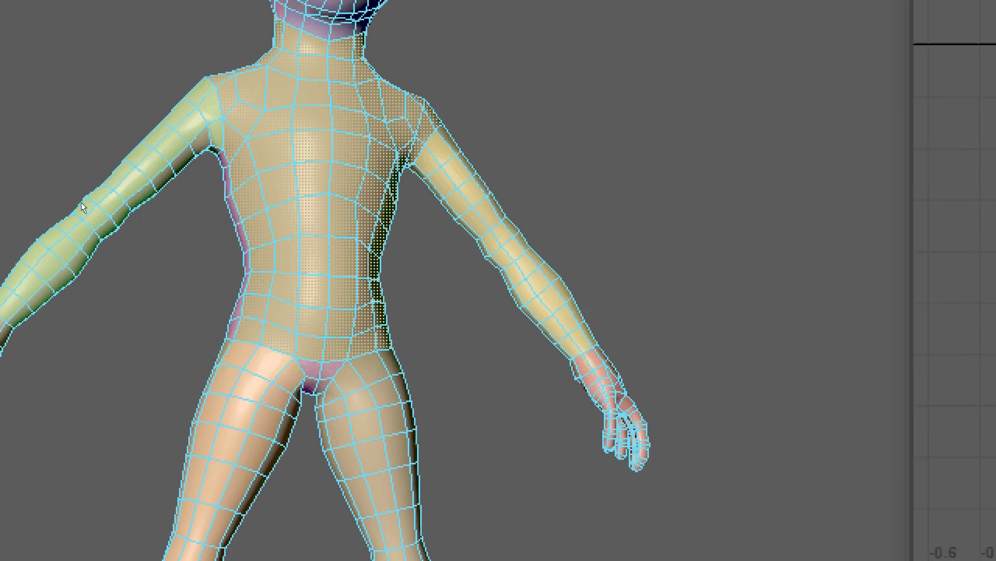
{"action": "left_click", "coordinate": [191, 212]}
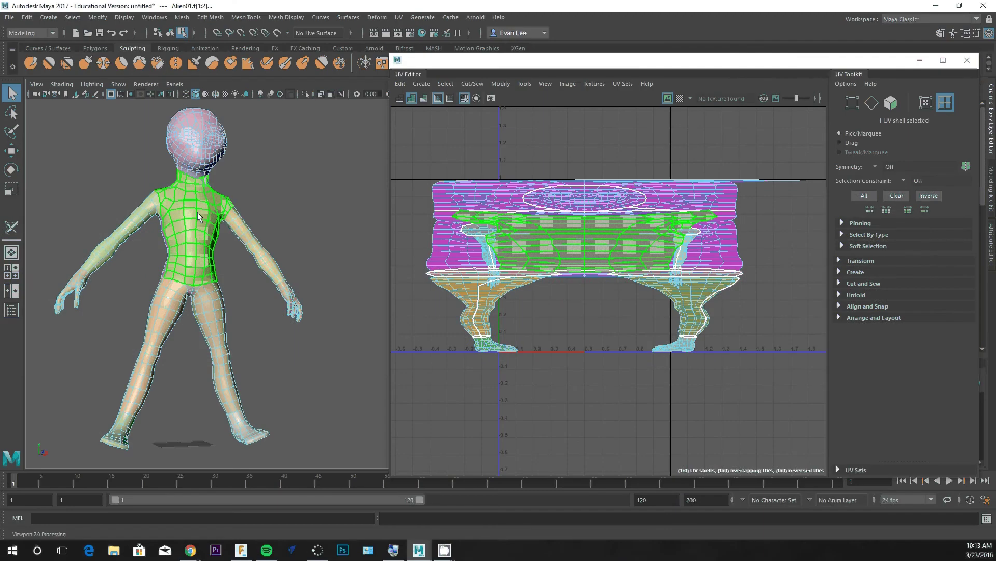
{"action": "left_click", "coordinate": [134, 228]}
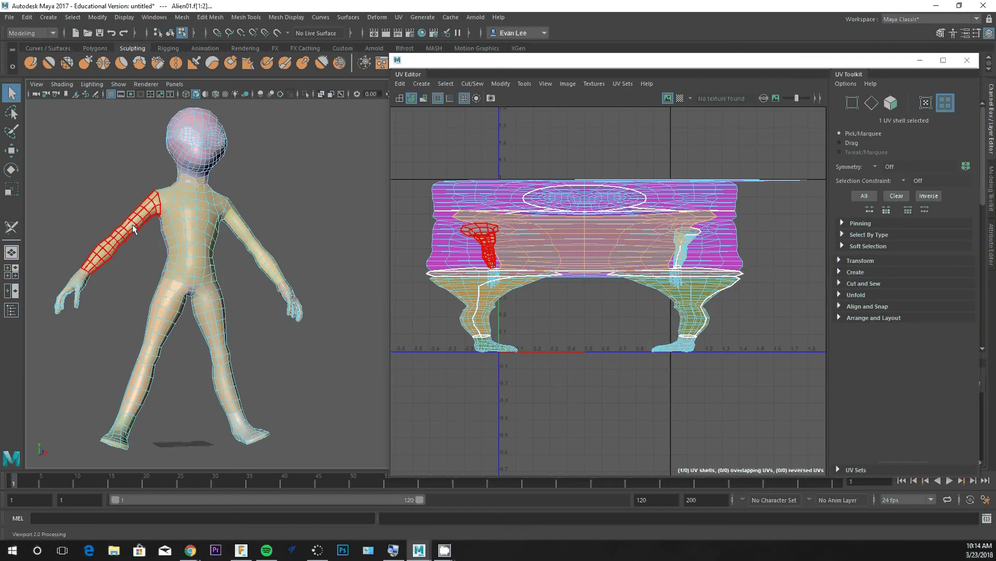
{"action": "left_click", "coordinate": [175, 224]}
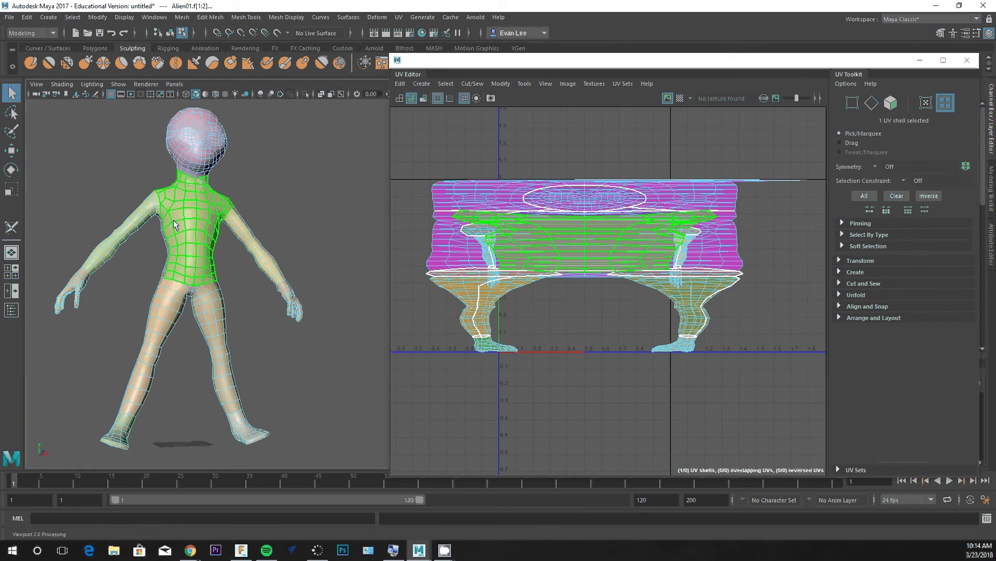
- Select the face UV shell and move it straight up, clear of the other shells in the UV Editor
{"action": "left_click", "coordinate": [199, 157]}
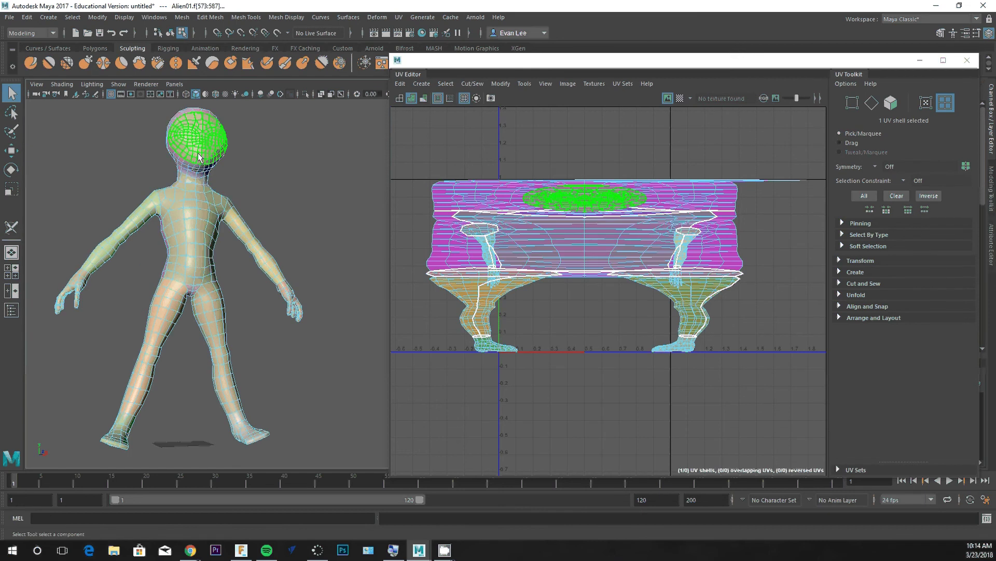
{"action": "scroll", "coordinate": [523, 163], "scroll_direction": "up", "scroll_amount": 3}
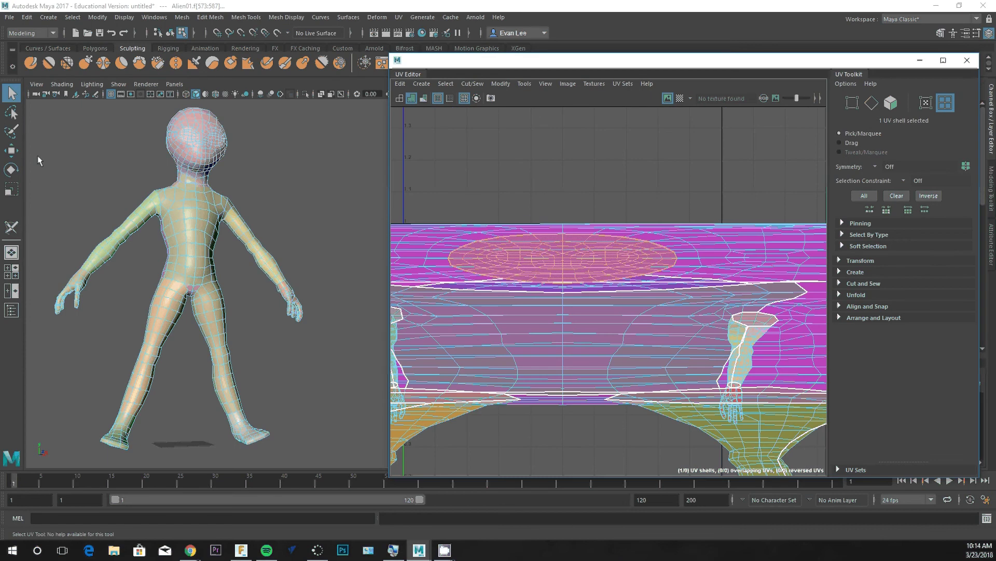
{"action": "left_click", "coordinate": [11, 151]}
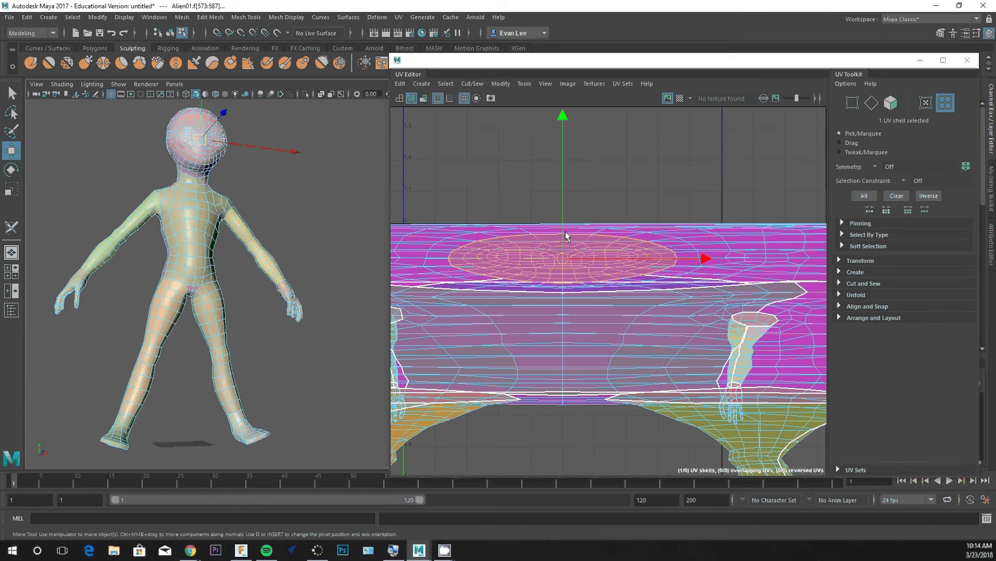
{"action": "left_click_drag", "start_coordinate": [562, 207], "coordinate": [552, 110]}
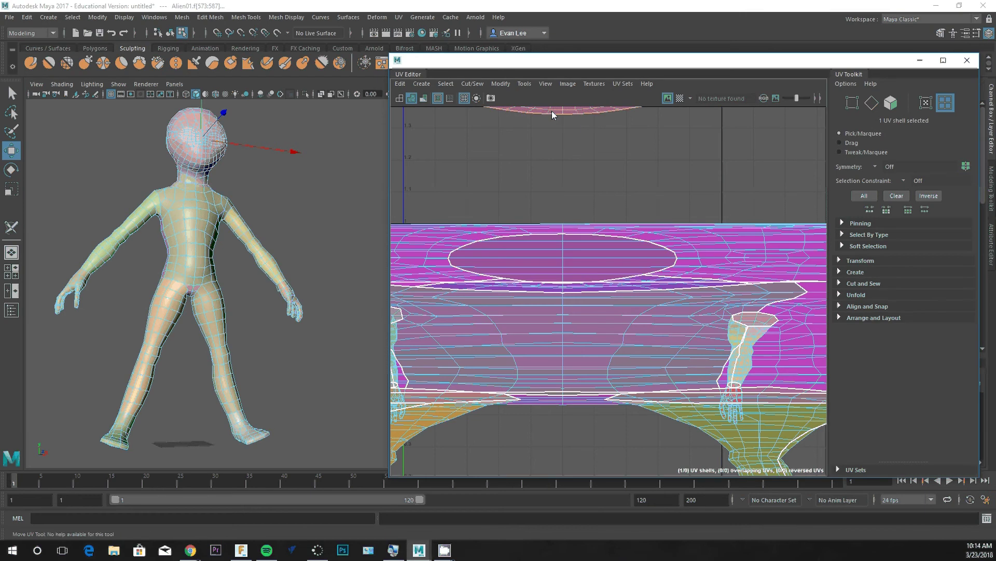
{"action": "scroll", "coordinate": [596, 165], "scroll_direction": "down", "scroll_amount": 3}
{"action": "scroll", "coordinate": [622, 169], "scroll_direction": "down", "scroll_amount": 1}
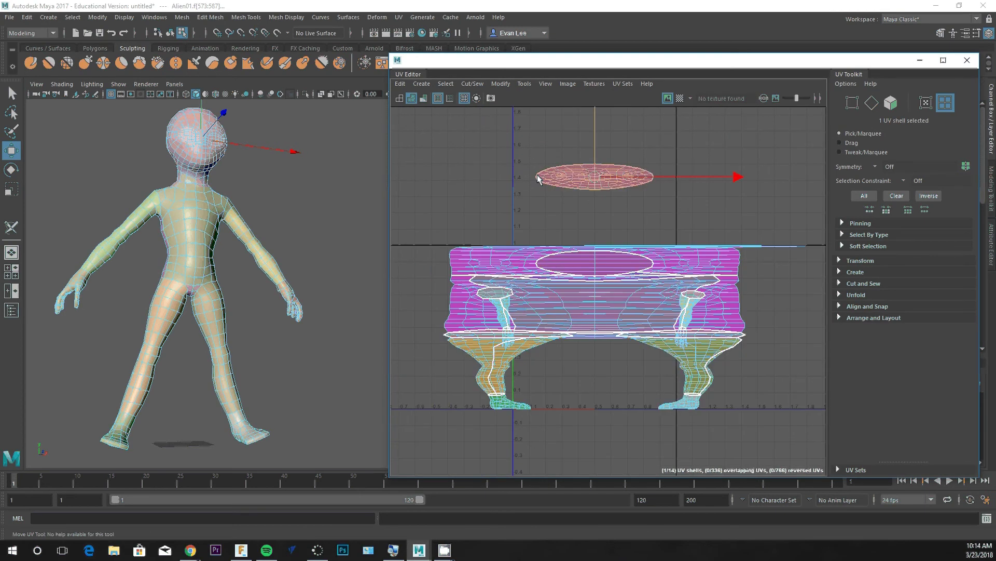
- Unfold the face UV shell in the UV Editor, leaving nothing selected
{"action": "scroll", "coordinate": [670, 207], "scroll_direction": "up", "scroll_amount": 1}
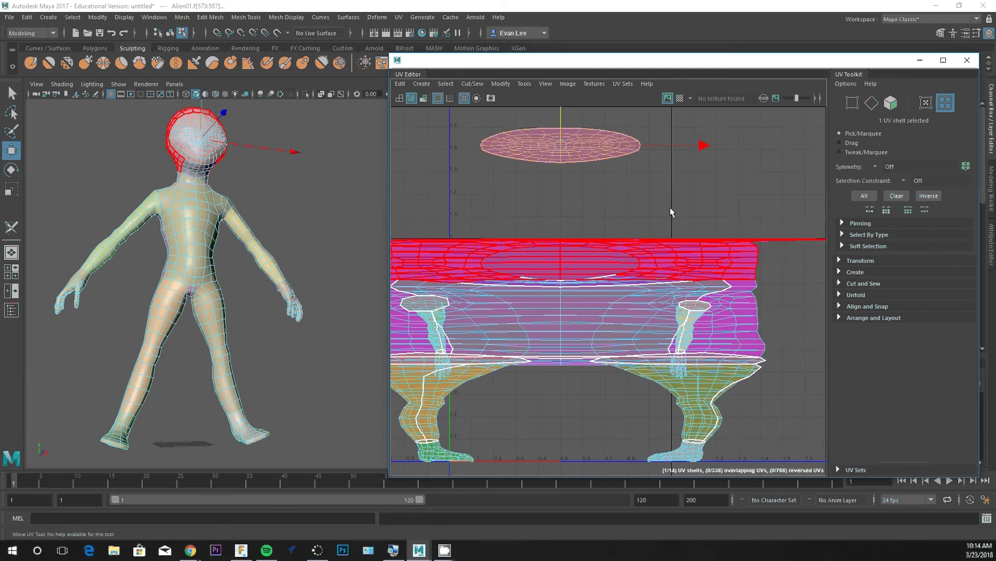
{"action": "scroll", "coordinate": [670, 207], "scroll_direction": "up", "scroll_amount": 1}
{"action": "left_click", "coordinate": [609, 164]}
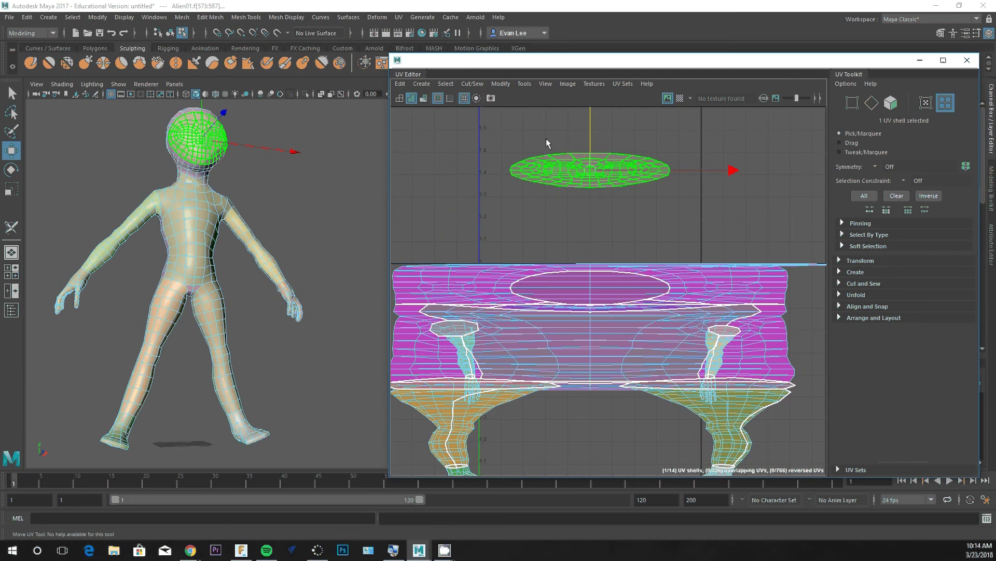
{"action": "left_click", "coordinate": [497, 86]}
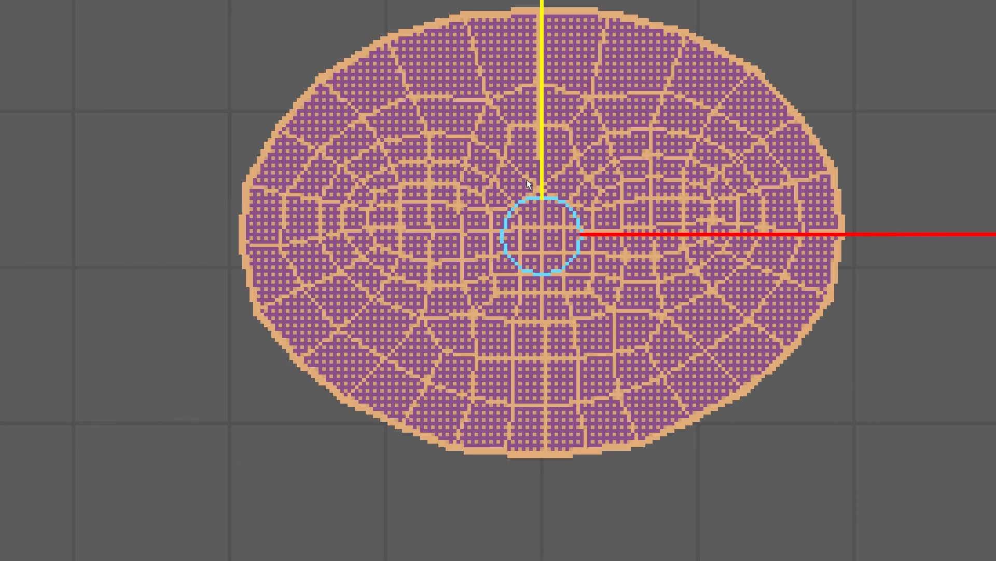
{"action": "left_click", "coordinate": [585, 229]}
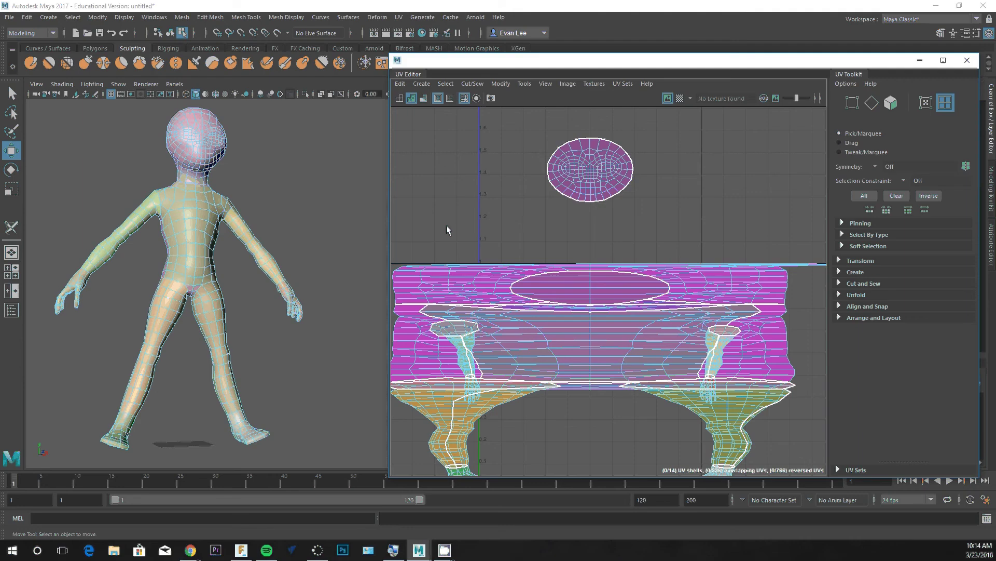
- Select both arm UV shells on the model and move them together straight up, clear of the overlapping body shells
{"action": "left_click", "coordinate": [252, 244]}
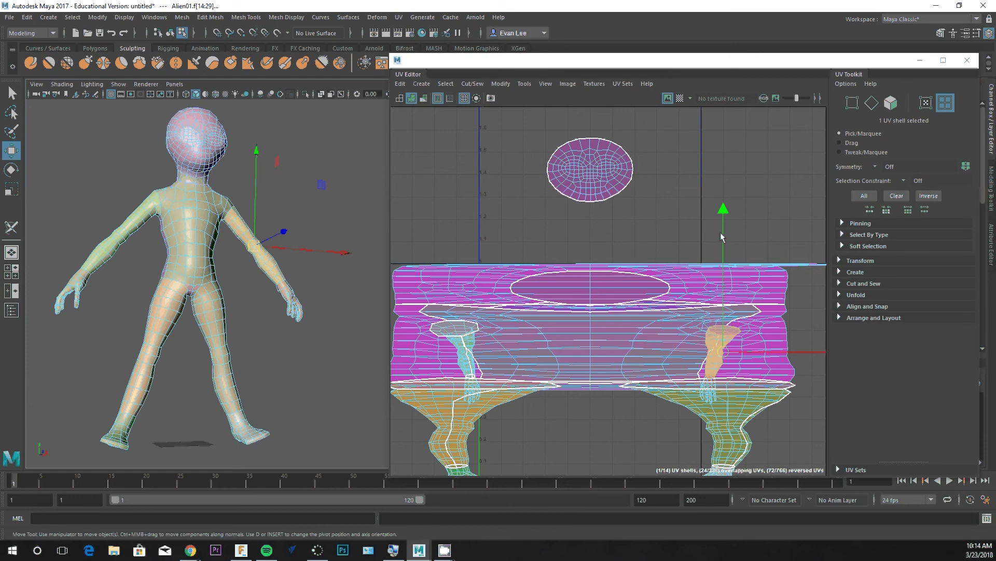
{"action": "left_click_drag", "start_coordinate": [720, 232], "coordinate": [719, 124]}
{"action": "key", "text": "ctrl+z"}
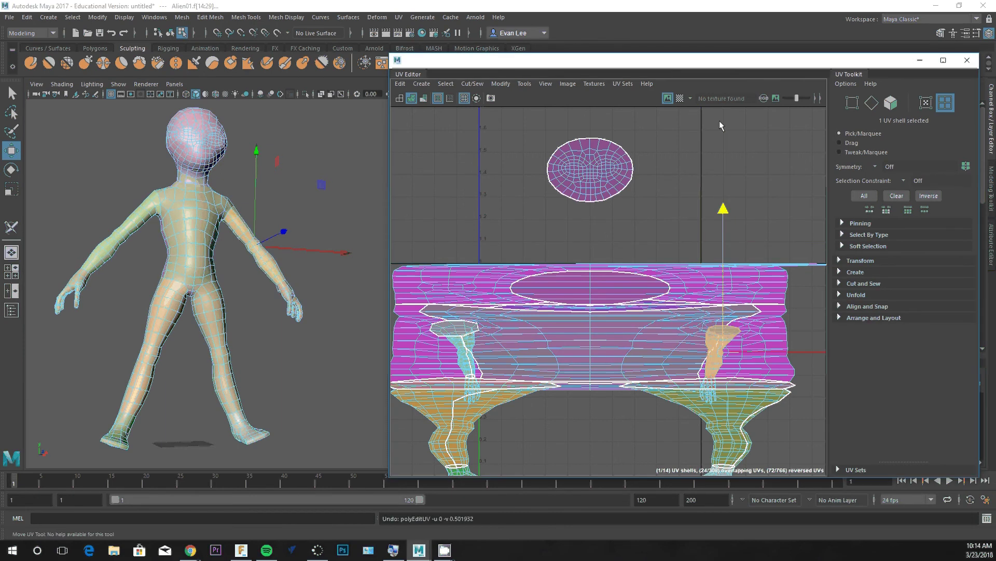
{"action": "left_click", "coordinate": [124, 241], "text": "shift"}
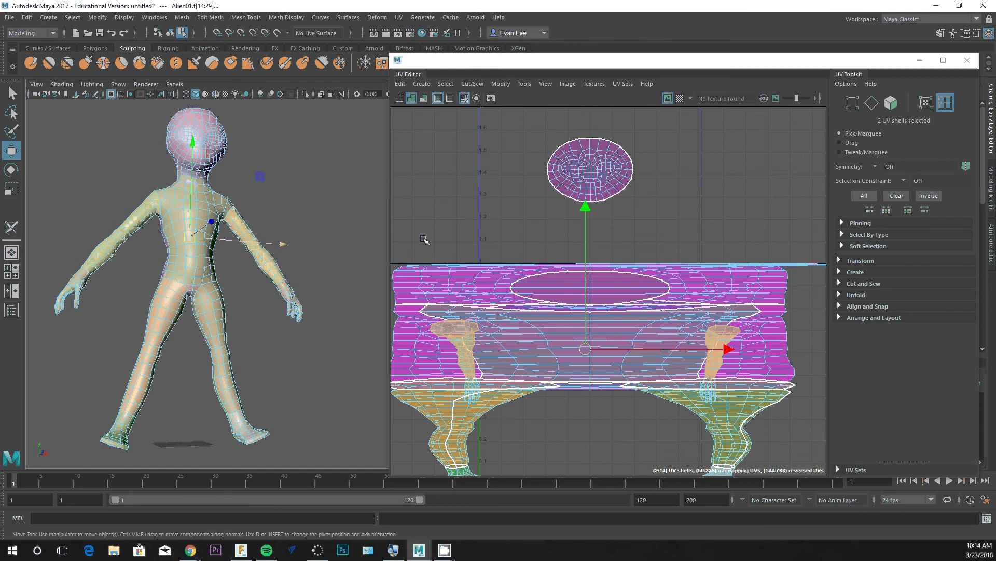
{"action": "left_click_drag", "start_coordinate": [587, 249], "coordinate": [596, 106]}
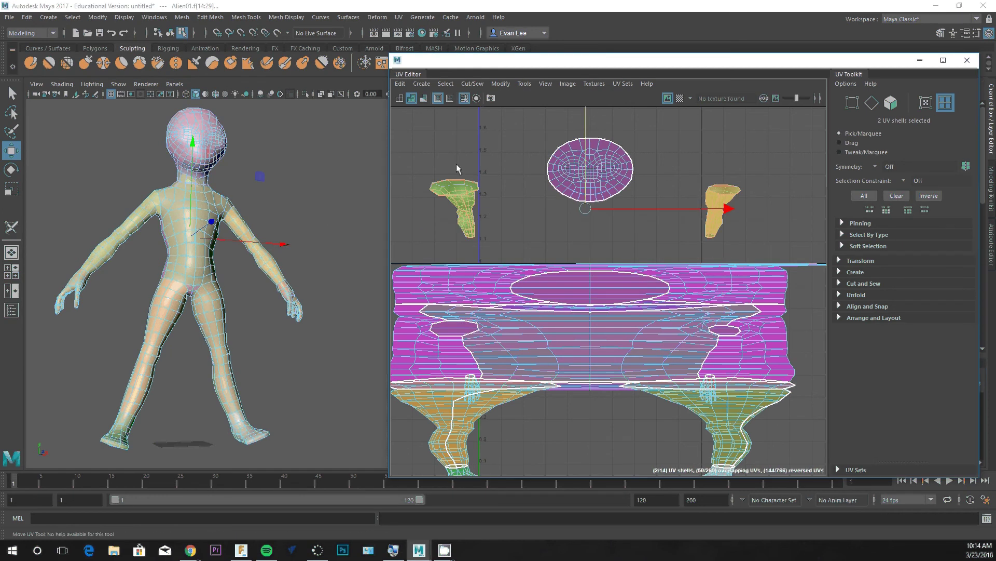
- Rotate each arm UV shell individually so that its lower end tilts outward, away from the face shell
{"action": "left_click", "coordinate": [457, 207]}
{"action": "key", "text": "e"}
{"action": "left_click_drag", "start_coordinate": [585, 223], "coordinate": [534, 317]}
{"action": "left_click", "coordinate": [721, 207]}
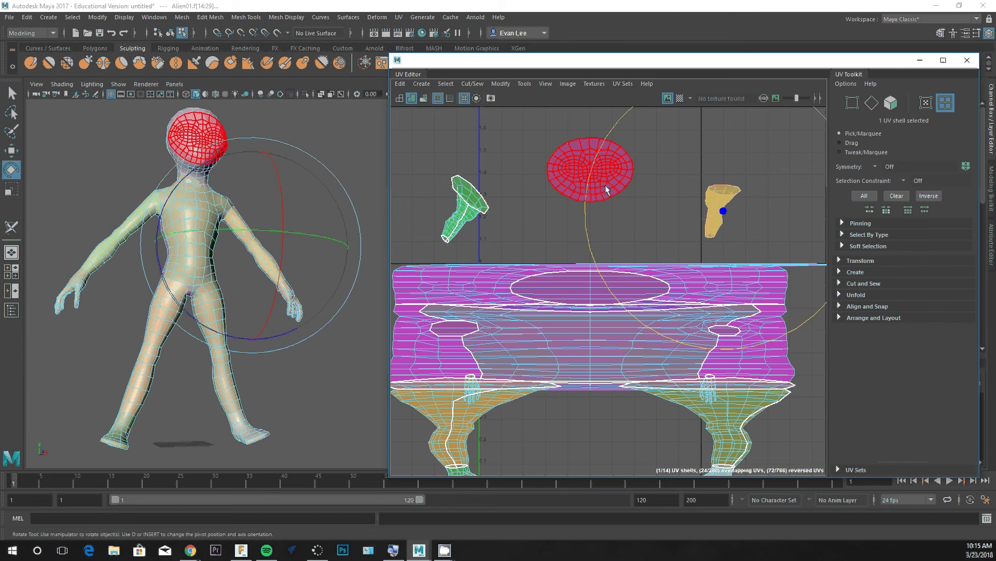
{"action": "left_click_drag", "start_coordinate": [586, 213], "coordinate": [610, 315]}
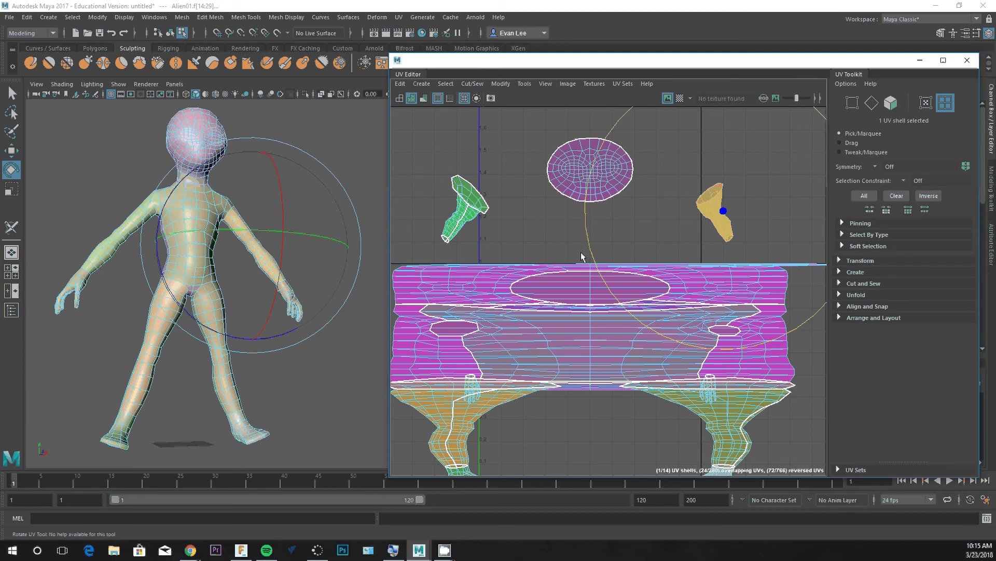
- Unfold both arm UV shells and rotate the alien's right arm shell to mirror the other's tilt, leaving nothing selected
{"action": "left_click", "coordinate": [501, 83]}
{"action": "left_click", "coordinate": [538, 399]}
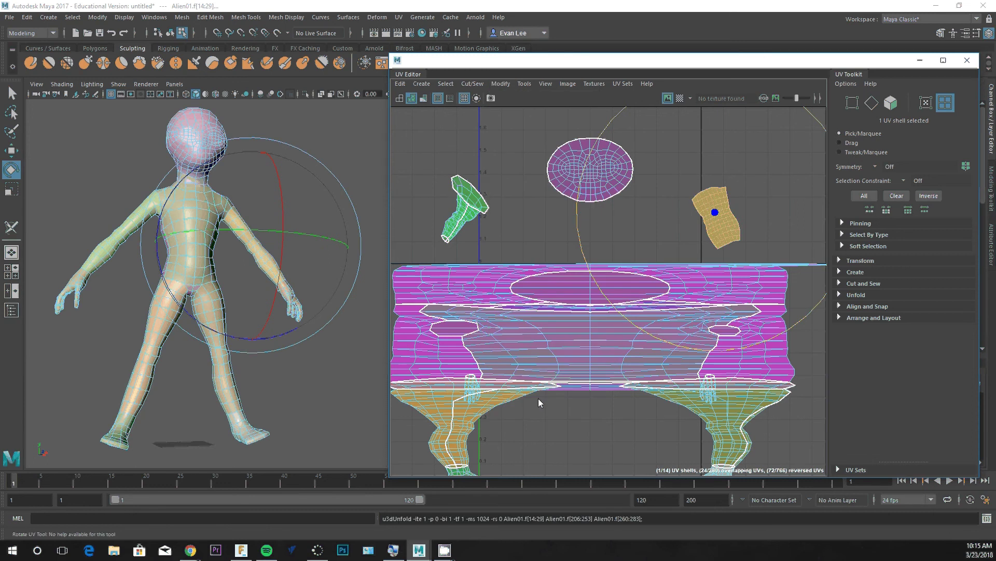
{"action": "left_click", "coordinate": [466, 206]}
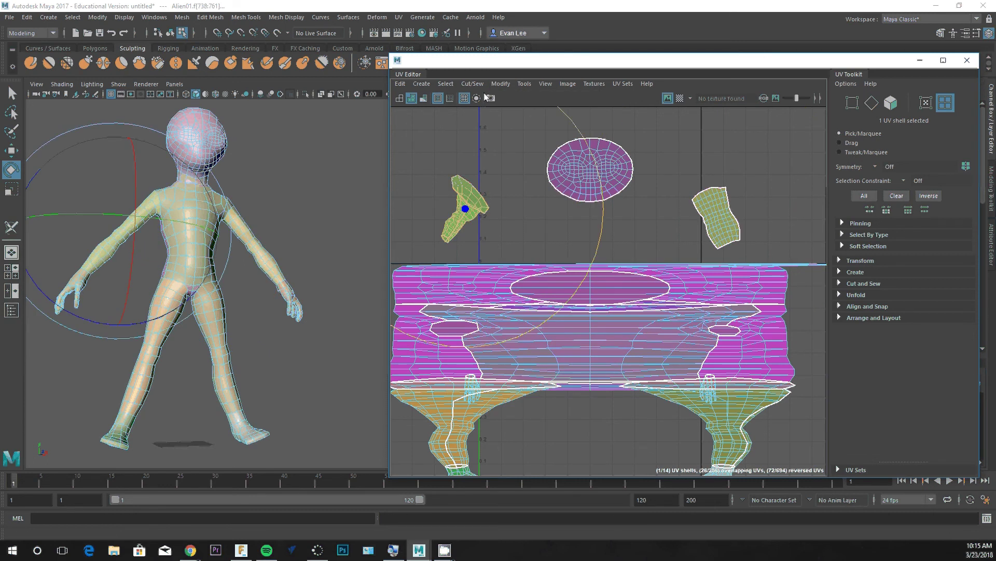
{"action": "key", "text": "g"}
{"action": "left_click", "coordinate": [444, 209]}
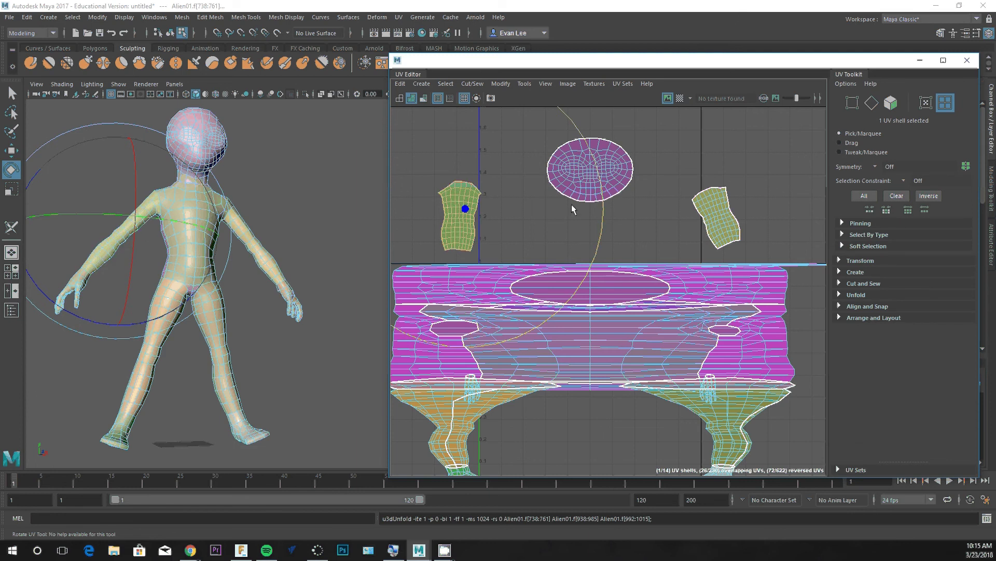
{"action": "left_click_drag", "start_coordinate": [601, 235], "coordinate": [589, 269]}
{"action": "left_click", "coordinate": [643, 222]}
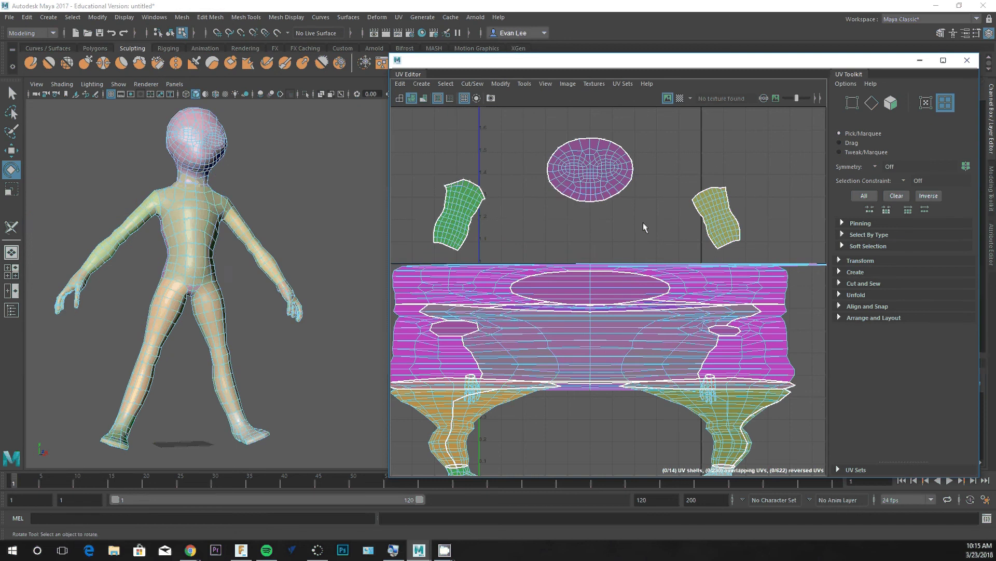
- Unfold the back-of-head UV shell and rotate it until it sits symmetrically upright
{"action": "left_click", "coordinate": [484, 292]}
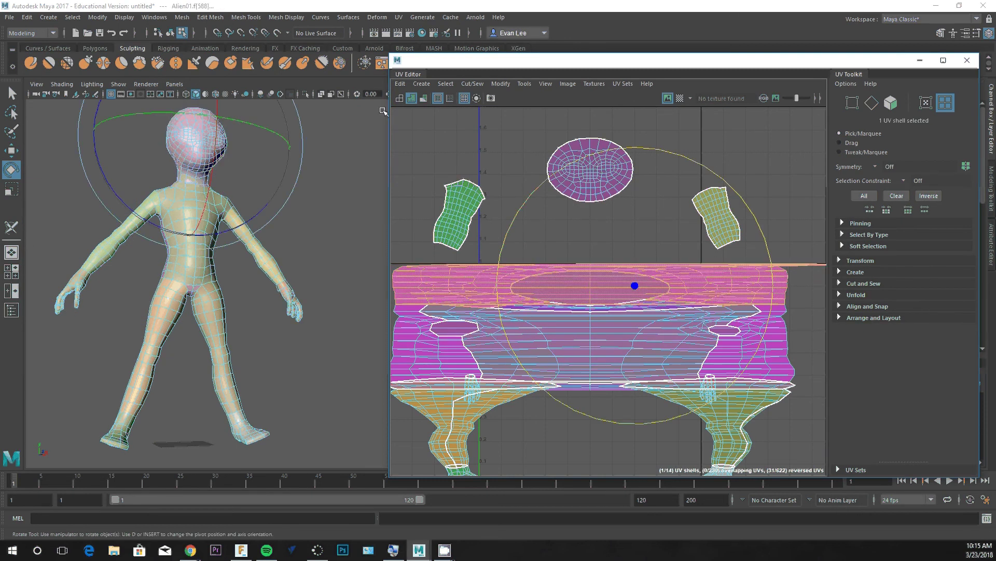
{"action": "key", "text": "ctrl+u"}
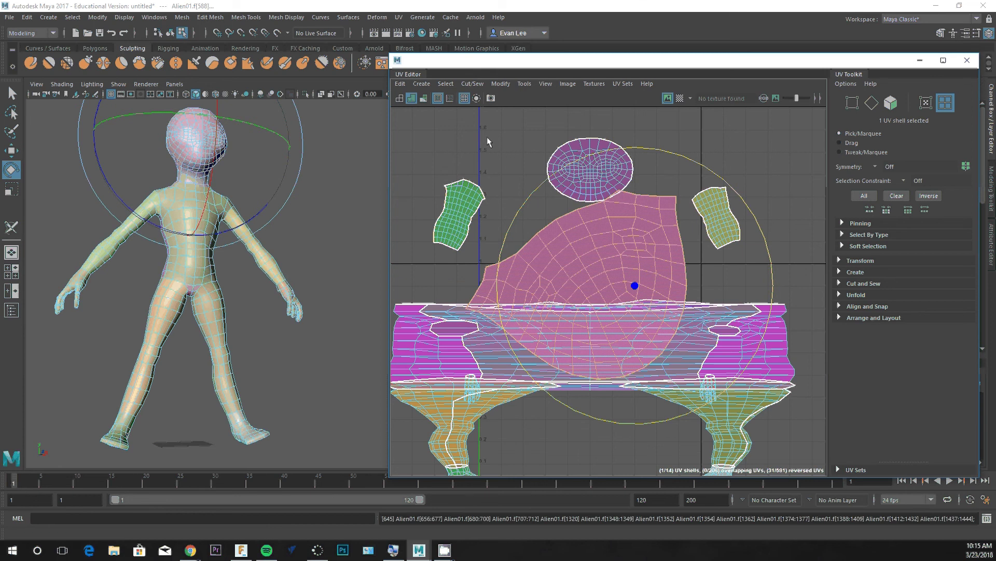
{"action": "left_click_drag", "start_coordinate": [689, 160], "coordinate": [747, 208]}
- Move the back-of-head UV shell straight up, above the face shell
{"action": "scroll", "coordinate": [599, 249], "scroll_direction": "down", "scroll_amount": 3}
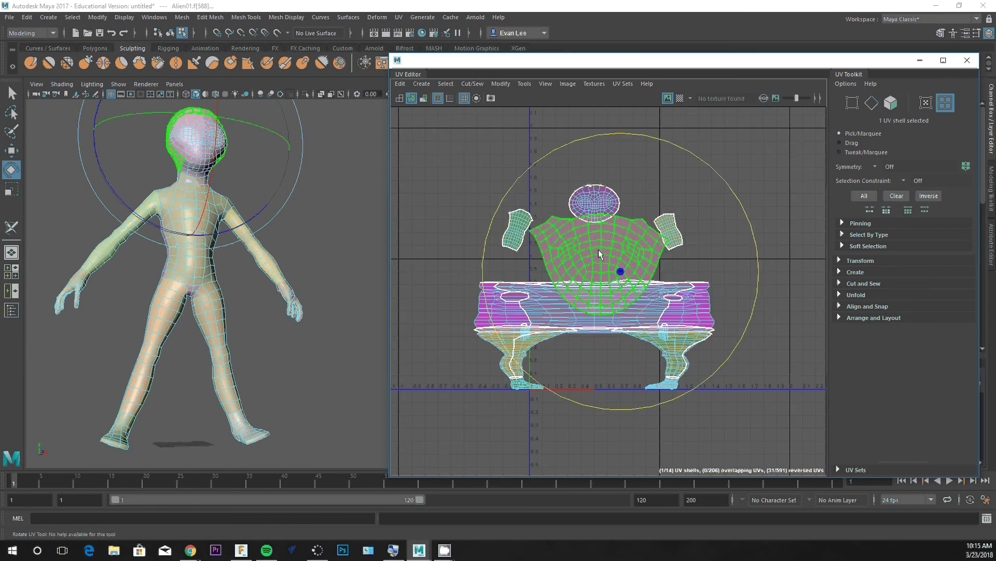
{"action": "key", "text": "w"}
{"action": "left_click_drag", "start_coordinate": [622, 251], "coordinate": [621, 137]}
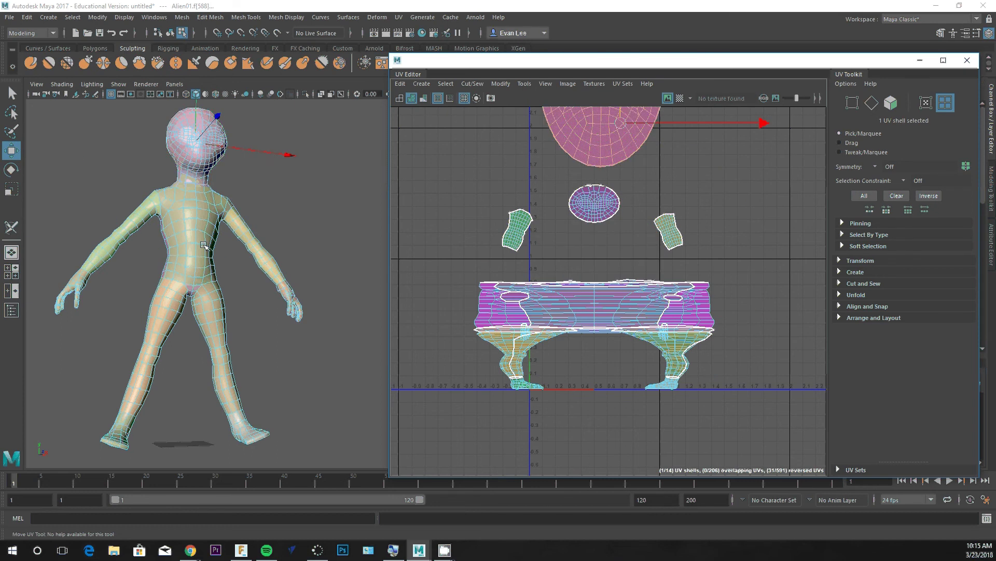
- Unfold the alien's left foot UV shell and move it straight down, clear of the leg shell
{"action": "left_click", "coordinate": [662, 385]}
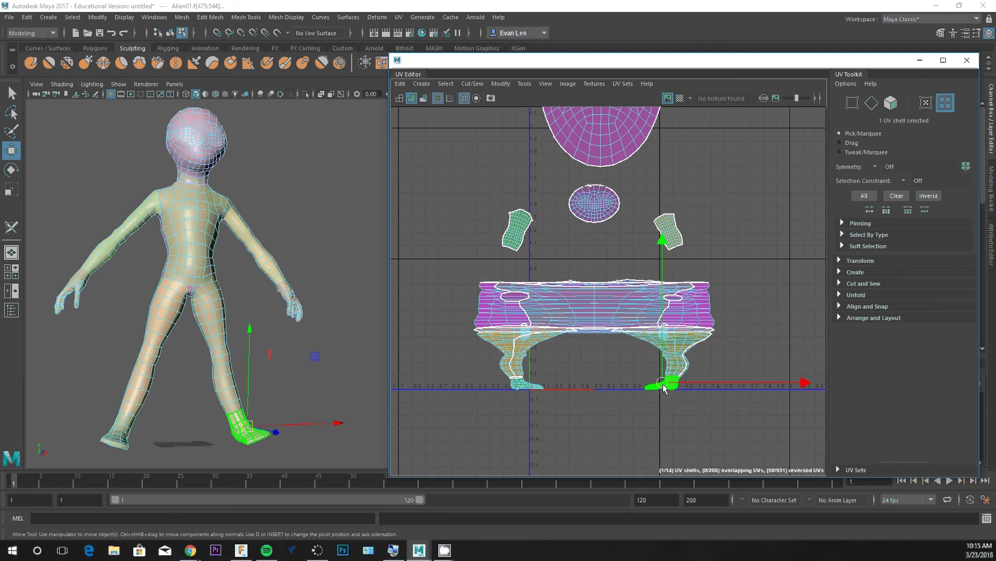
{"action": "key", "text": "ctrl+u"}
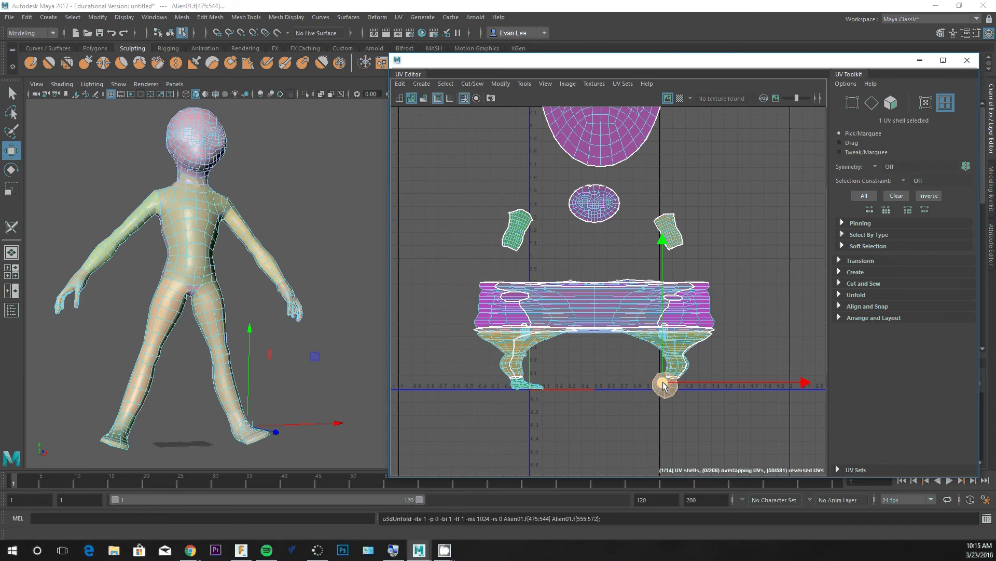
{"action": "left_click_drag", "start_coordinate": [660, 364], "coordinate": [670, 420]}
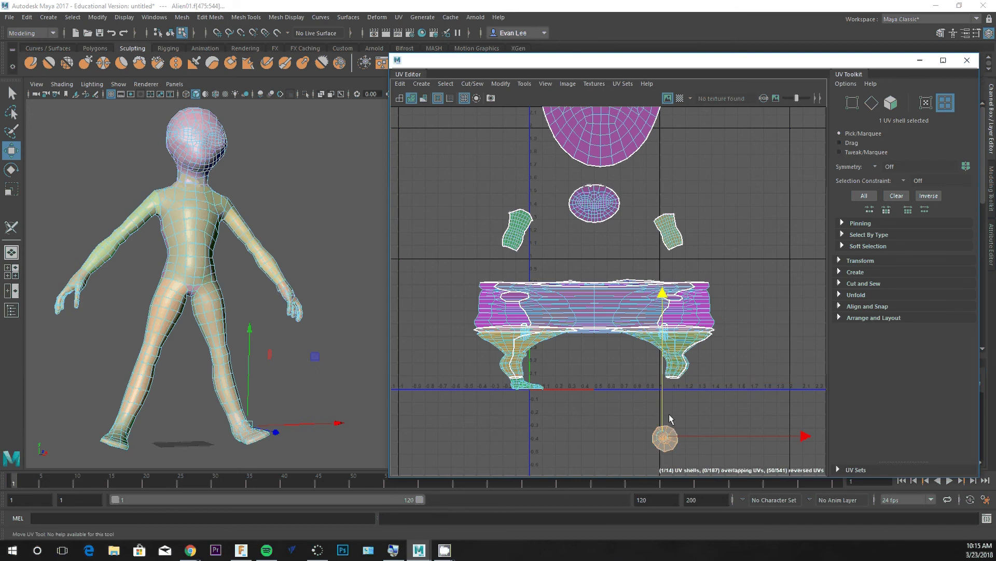
- Unfold the alien's right foot UV shell and move it down level with the other foot, leaving nothing selected
{"action": "middle_click_drag", "start_coordinate": [669, 413], "coordinate": [623, 348], "text": "alt"}
{"action": "left_click", "coordinate": [485, 319]}
{"action": "key", "text": "ctrl+u"}
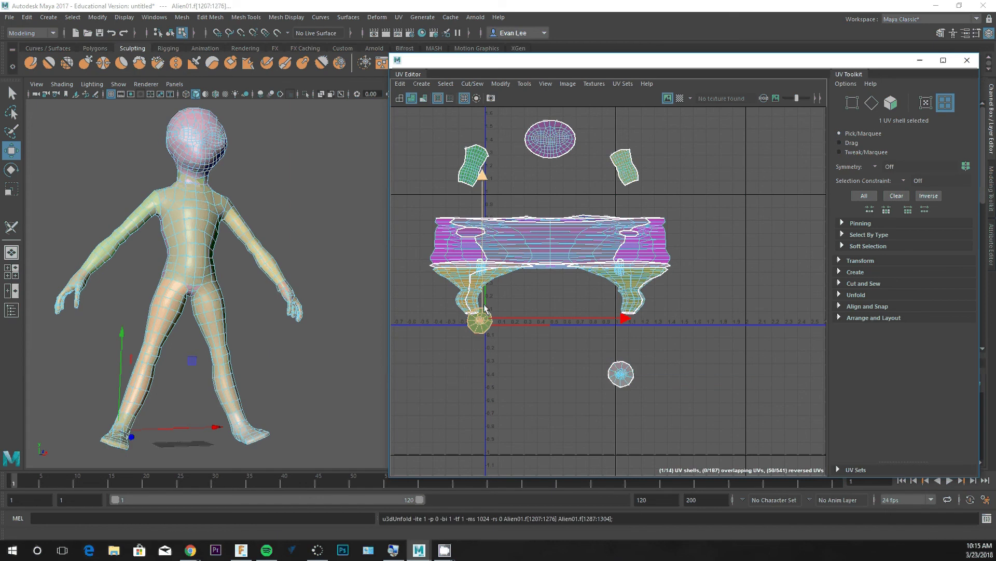
{"action": "left_click_drag", "start_coordinate": [484, 307], "coordinate": [476, 356]}
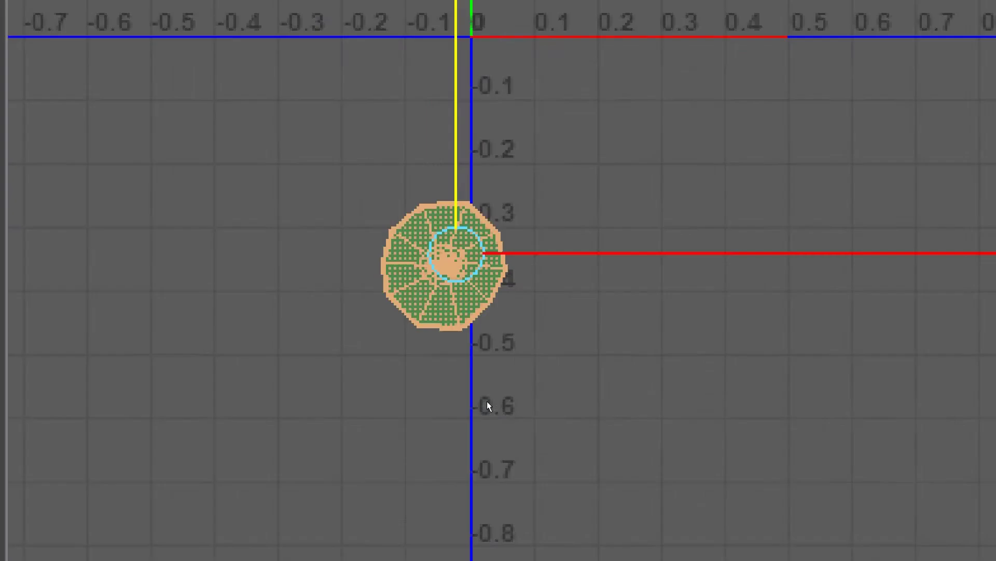
{"action": "left_click", "coordinate": [508, 399]}
{"action": "scroll", "coordinate": [476, 371], "scroll_direction": "up", "scroll_amount": 3}
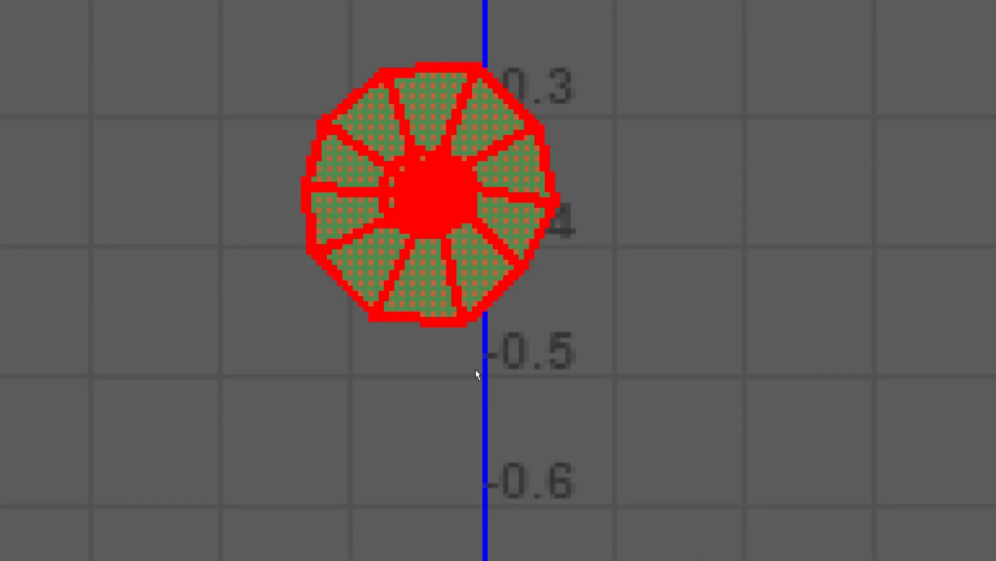
{"action": "scroll", "coordinate": [476, 369], "scroll_direction": "up", "scroll_amount": 5}
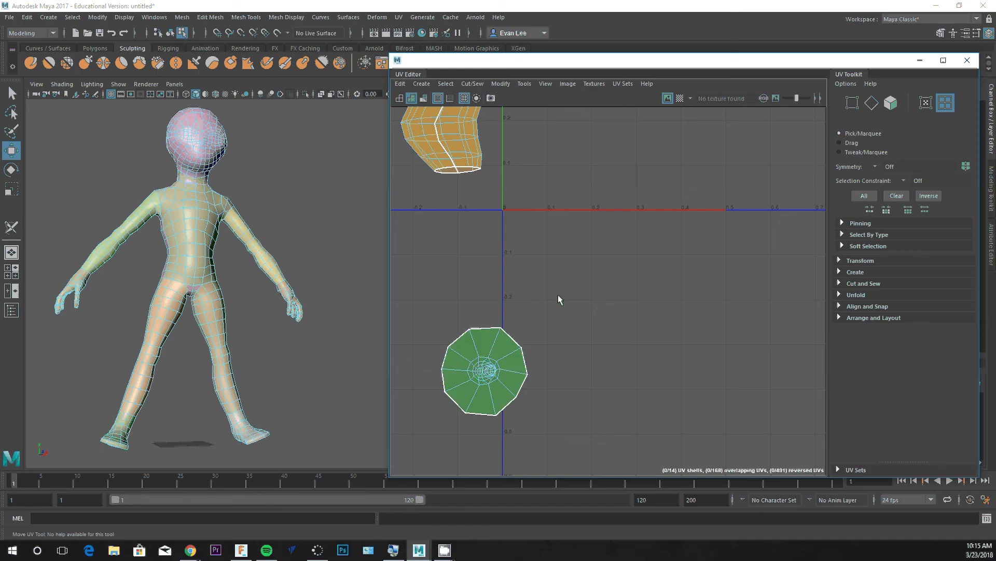
- Select both leg UV shells, move them down away from the torso strips and unfold them
{"action": "scroll", "coordinate": [559, 284], "scroll_direction": "down", "scroll_amount": 5}
{"action": "left_click", "coordinate": [534, 222]}
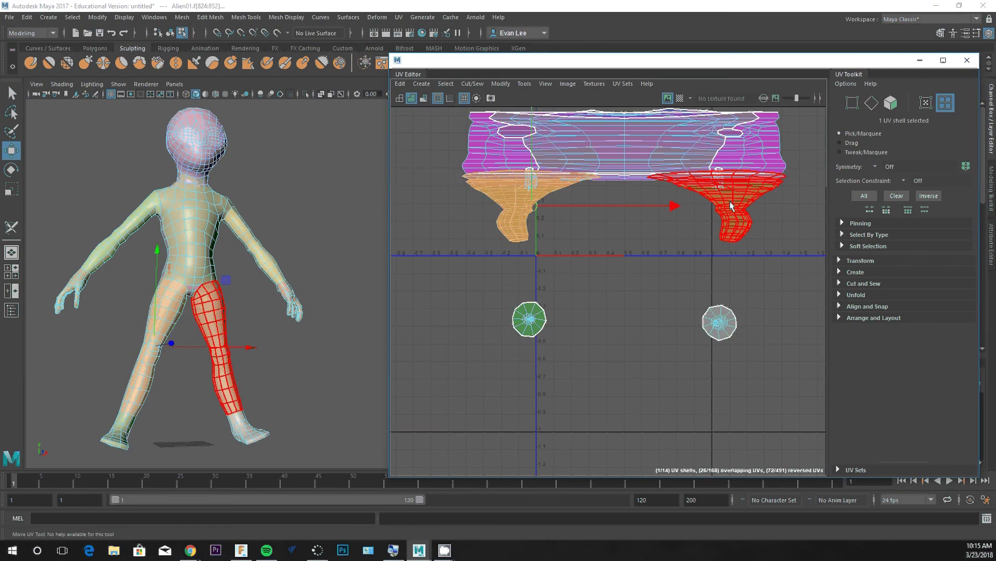
{"action": "left_click", "coordinate": [675, 195], "text": "shift"}
{"action": "left_click_drag", "start_coordinate": [618, 194], "coordinate": [628, 230]}
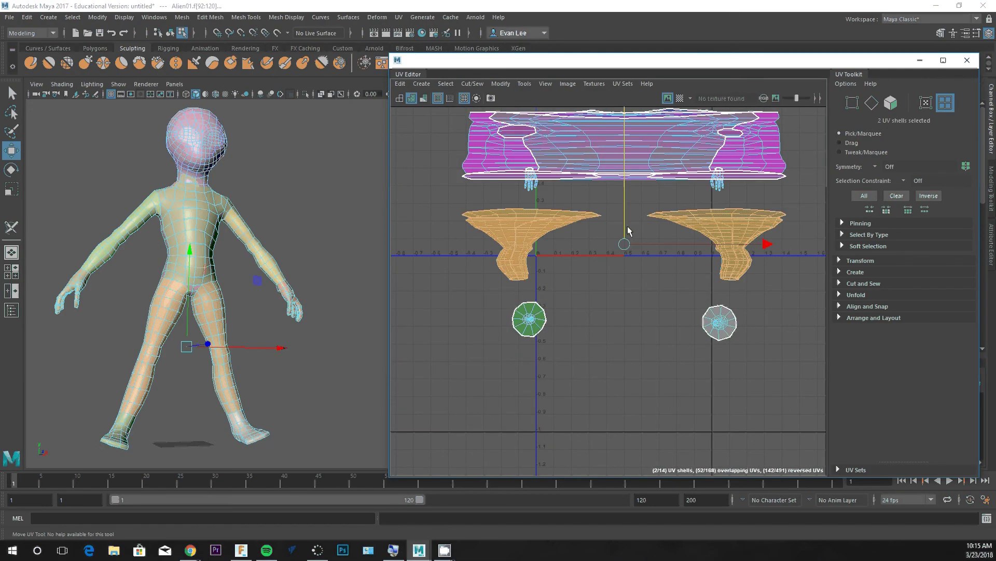
{"action": "scroll", "coordinate": [627, 231], "scroll_direction": "down", "scroll_amount": 5}
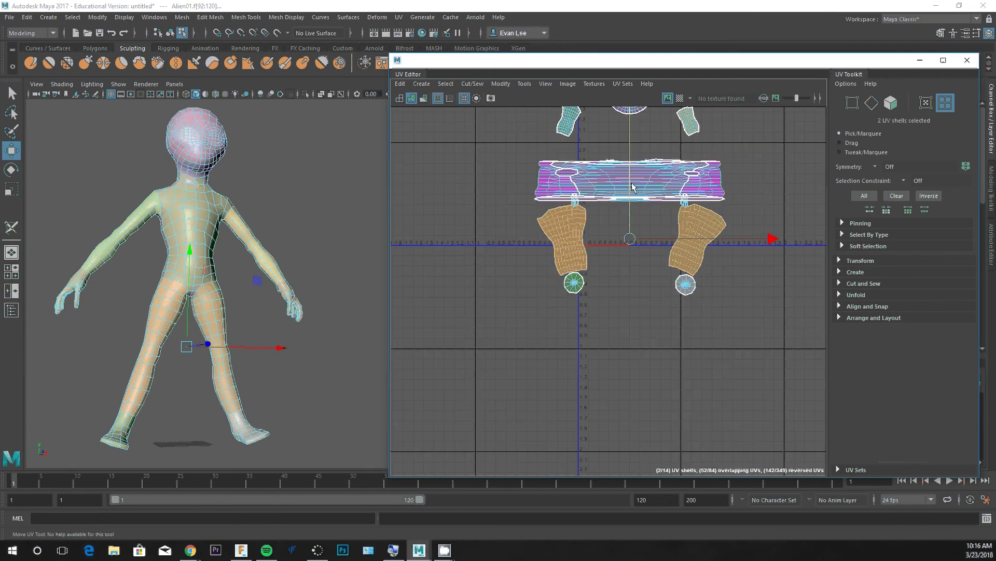
- Unfold the front torso UV shell and place it upright slightly higher, just below the face shell
{"action": "left_click", "coordinate": [228, 240]}
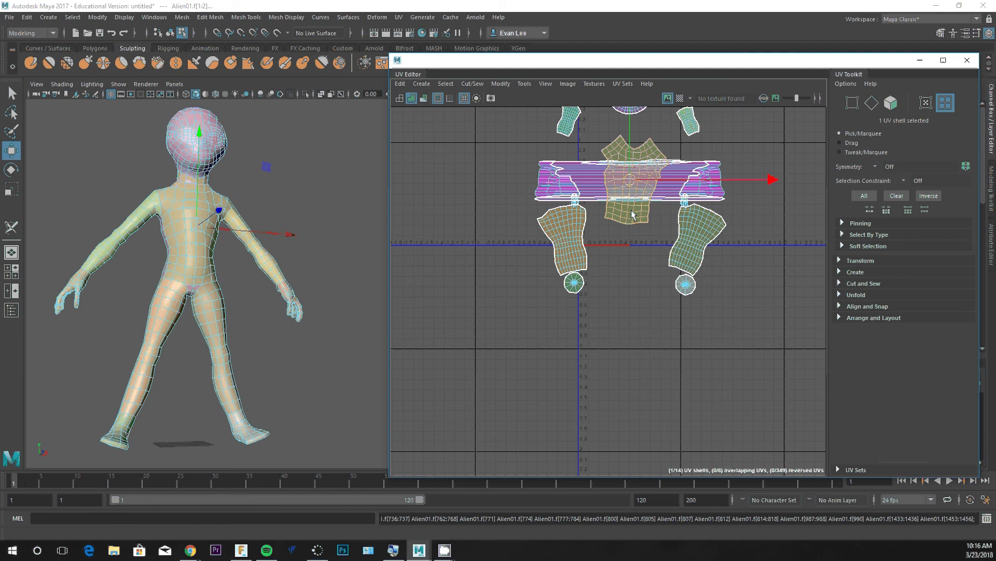
{"action": "key", "text": "e"}
{"action": "left_click_drag", "start_coordinate": [665, 148], "coordinate": [632, 138]}
{"action": "key", "text": "w"}
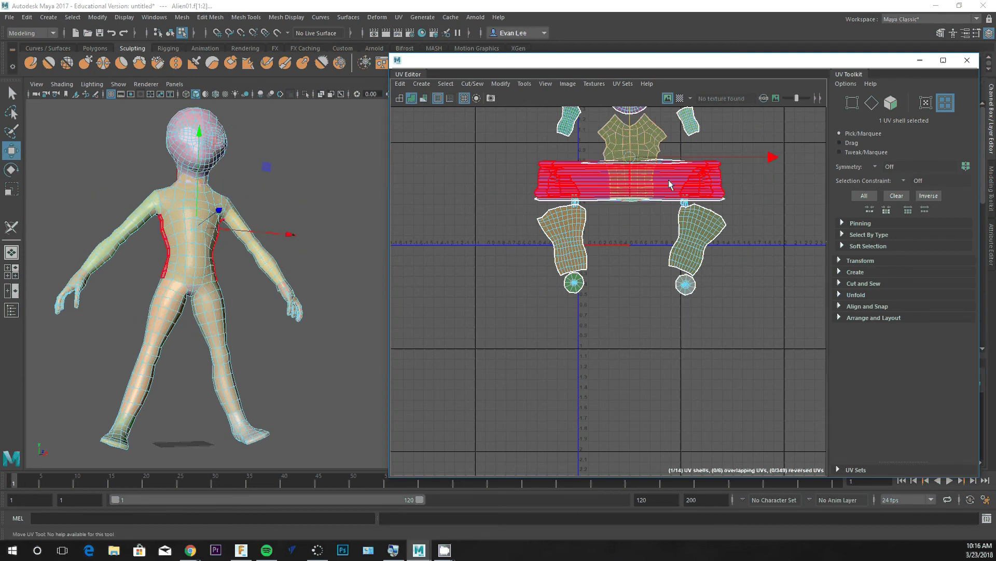
- Unfold the back torso UV shell and place it upright below the front torso, between the foot shells
{"action": "left_click", "coordinate": [624, 193]}
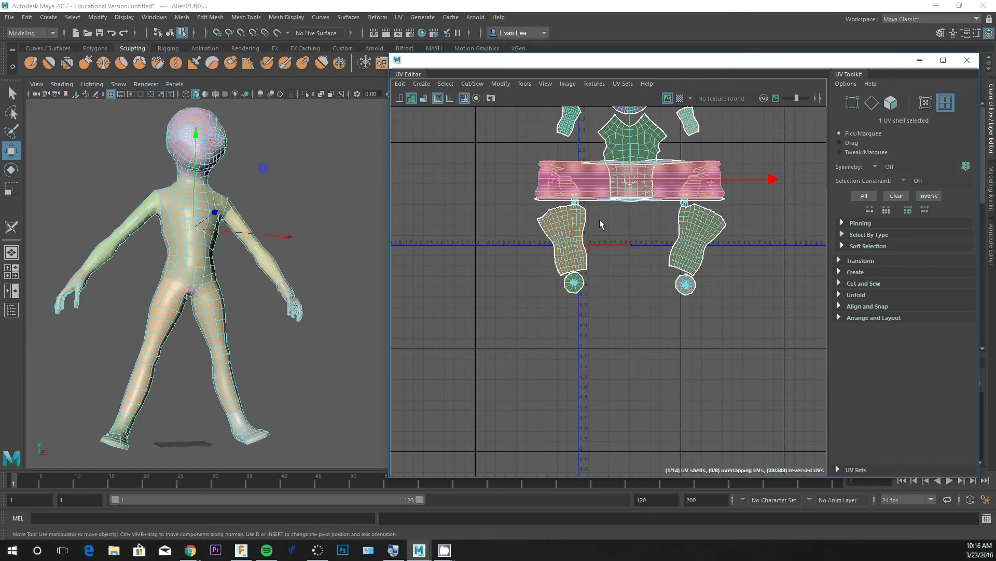
{"action": "key", "text": "ctrl+u"}
{"action": "key", "text": "e"}
{"action": "key", "text": "ctrl+z"}
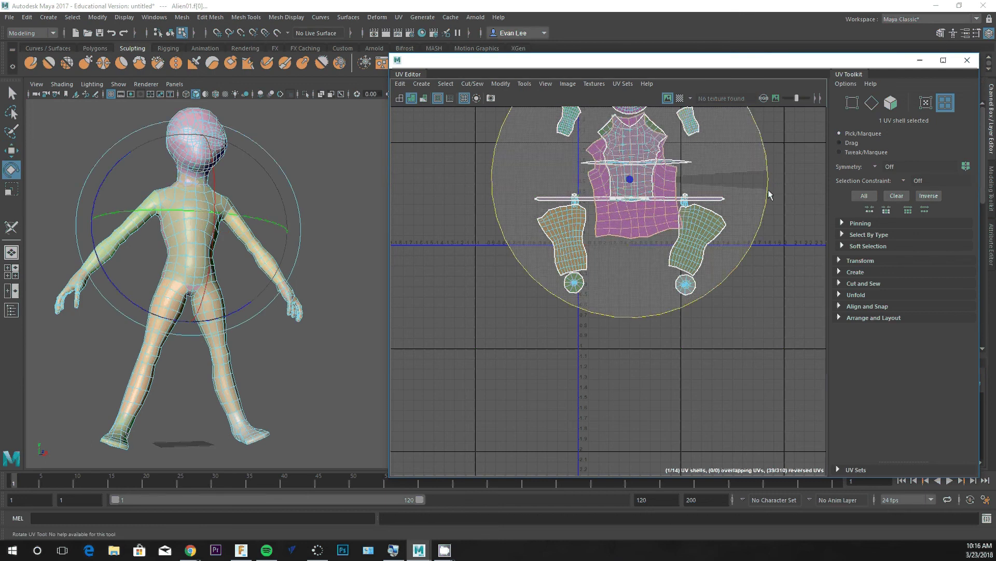
{"action": "key", "text": "w"}
{"action": "left_click_drag", "start_coordinate": [631, 166], "coordinate": [624, 303]}
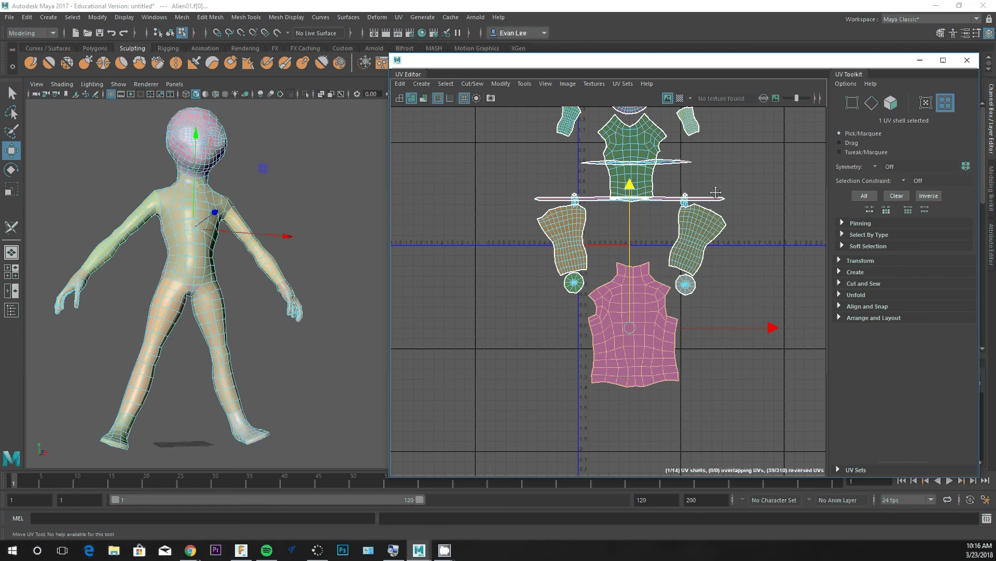
- Select both hand UV shells and move them straight up into the empty space under the arm shells
{"action": "middle_click_drag", "start_coordinate": [714, 190], "coordinate": [630, 231], "text": "alt"}
{"action": "left_click", "coordinate": [491, 242]}
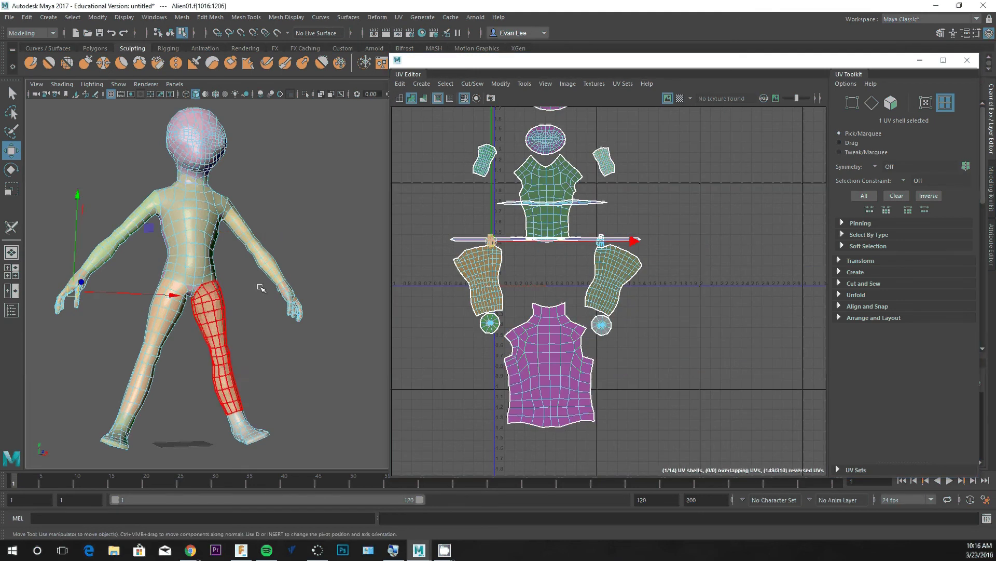
{"action": "left_click", "coordinate": [298, 309], "text": "shift"}
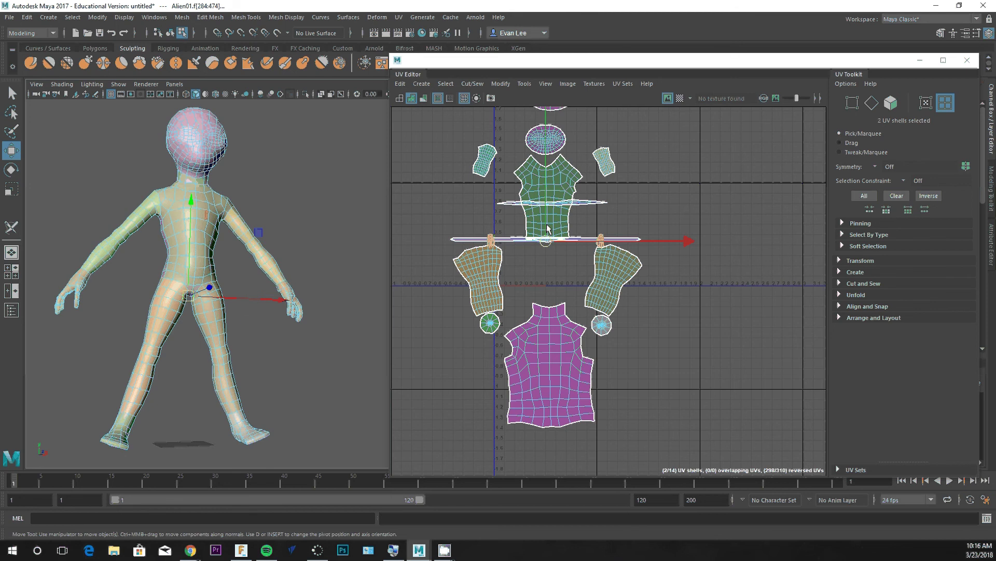
{"action": "left_click_drag", "start_coordinate": [547, 209], "coordinate": [544, 160]}
- Unfold each of the two hand UV shells beside the front torso
{"action": "scroll", "coordinate": [544, 159], "scroll_direction": "up", "scroll_amount": 2}
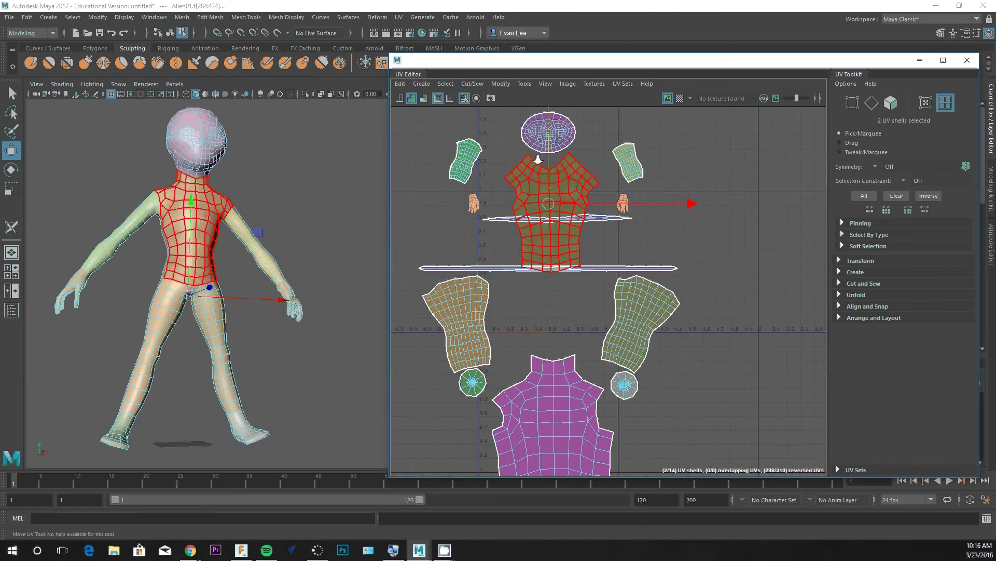
{"action": "scroll", "coordinate": [539, 159], "scroll_direction": "up", "scroll_amount": 2}
{"action": "left_click", "coordinate": [551, 192]}
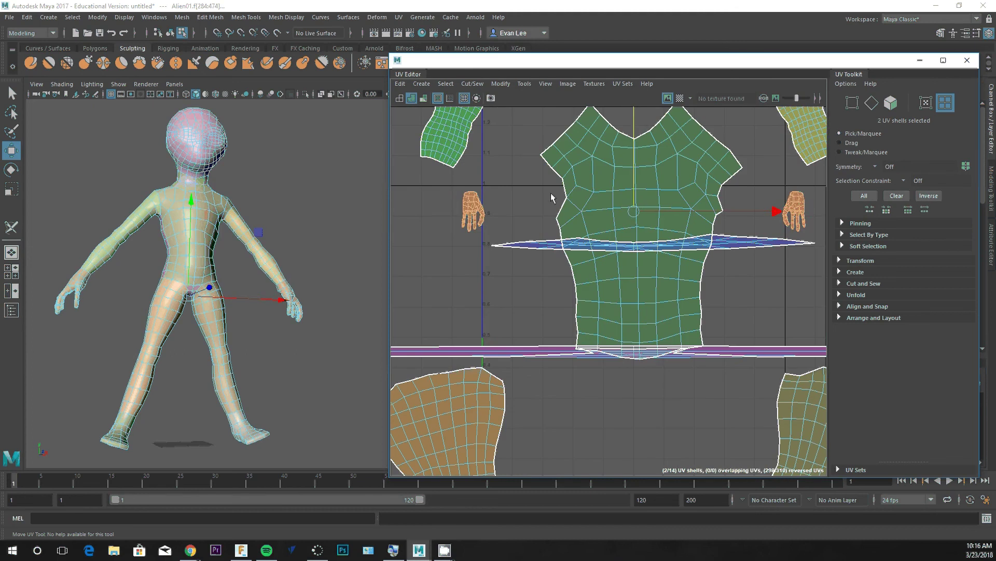
{"action": "left_click", "coordinate": [471, 210]}
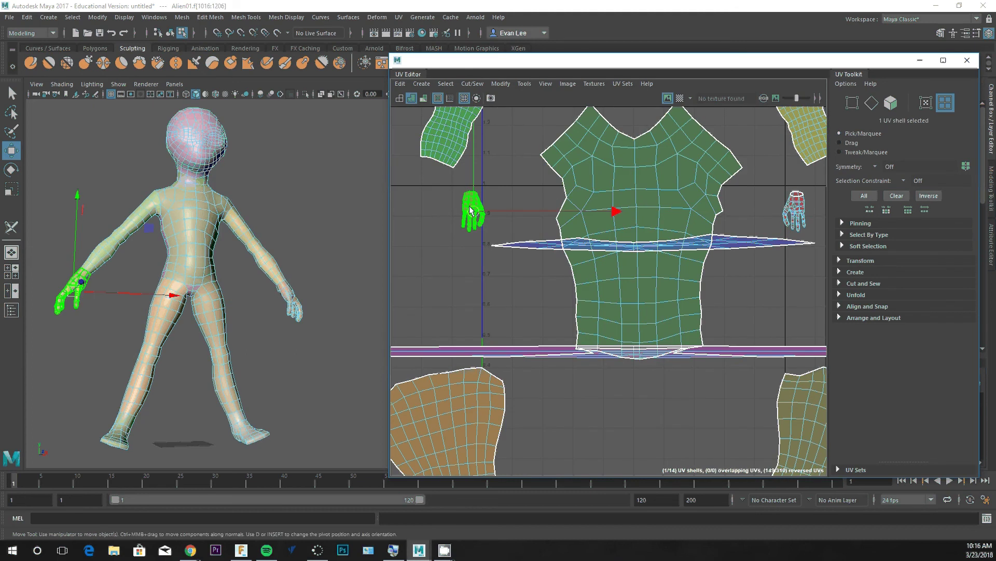
{"action": "key", "text": "ctrl+u"}
{"action": "left_click", "coordinate": [789, 210]}
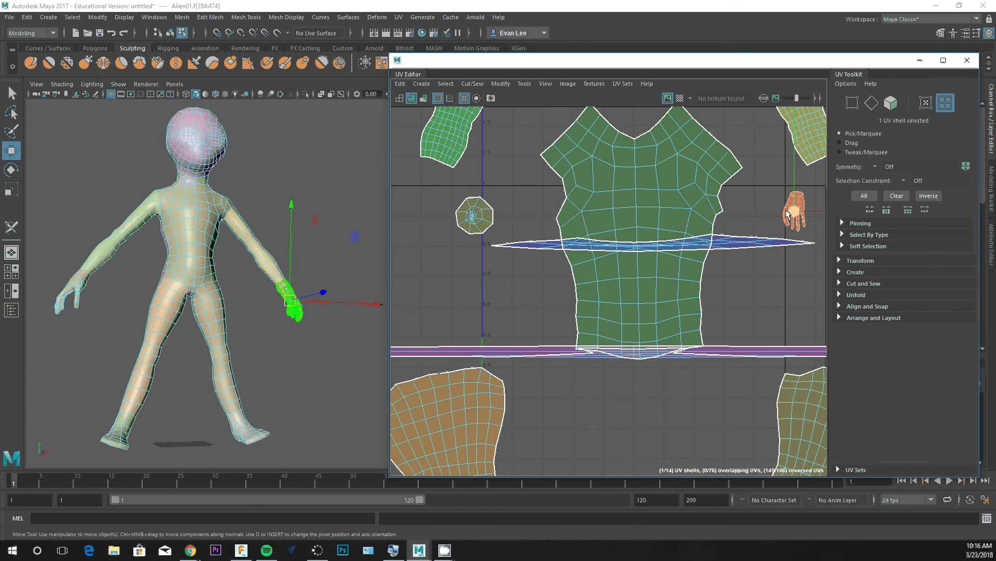
{"action": "key", "text": "ctrl+u"}
- Unfold the flattened neck UV shell, rotate it level and place it between the face shell and the front torso
{"action": "left_click", "coordinate": [739, 247]}
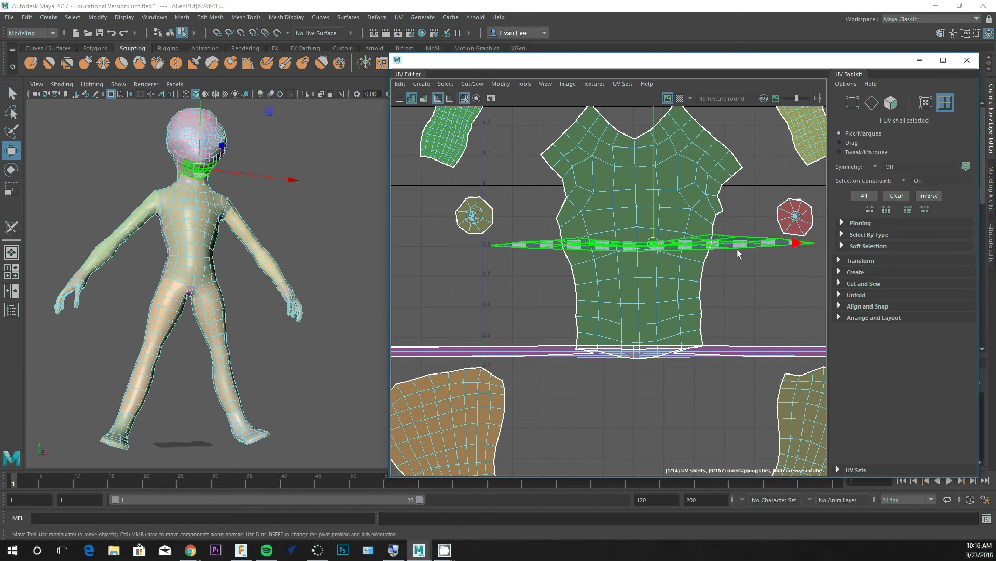
{"action": "key", "text": "ctrl+u"}
{"action": "key", "text": "e"}
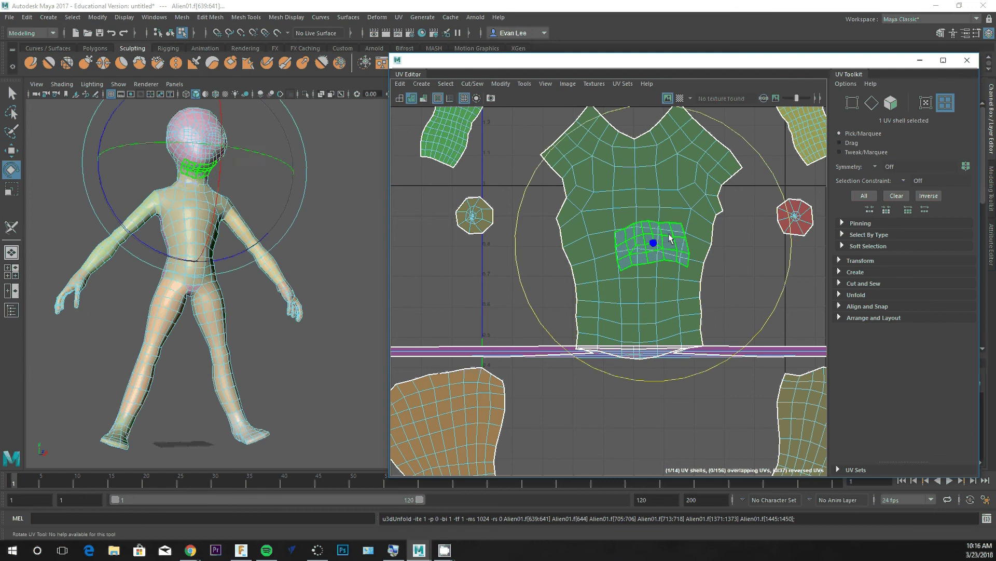
{"action": "left_click_drag", "start_coordinate": [792, 252], "coordinate": [774, 260]}
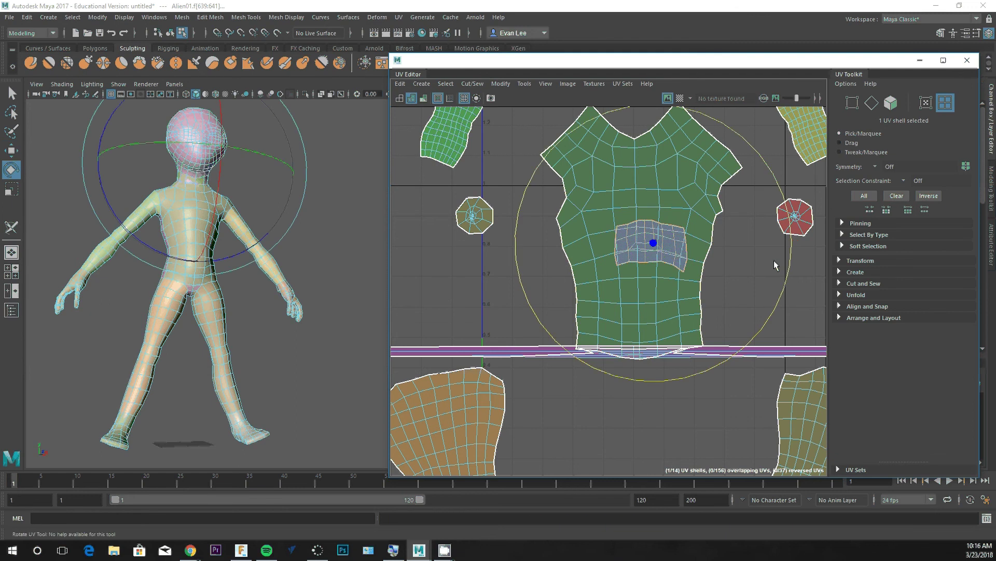
{"action": "middle_click_drag", "start_coordinate": [669, 241], "coordinate": [623, 363], "text": "alt"}
{"action": "key", "text": "w"}
{"action": "left_click_drag", "start_coordinate": [609, 363], "coordinate": [584, 115]}
{"action": "scroll", "coordinate": [604, 218], "scroll_direction": "down", "scroll_amount": 5}
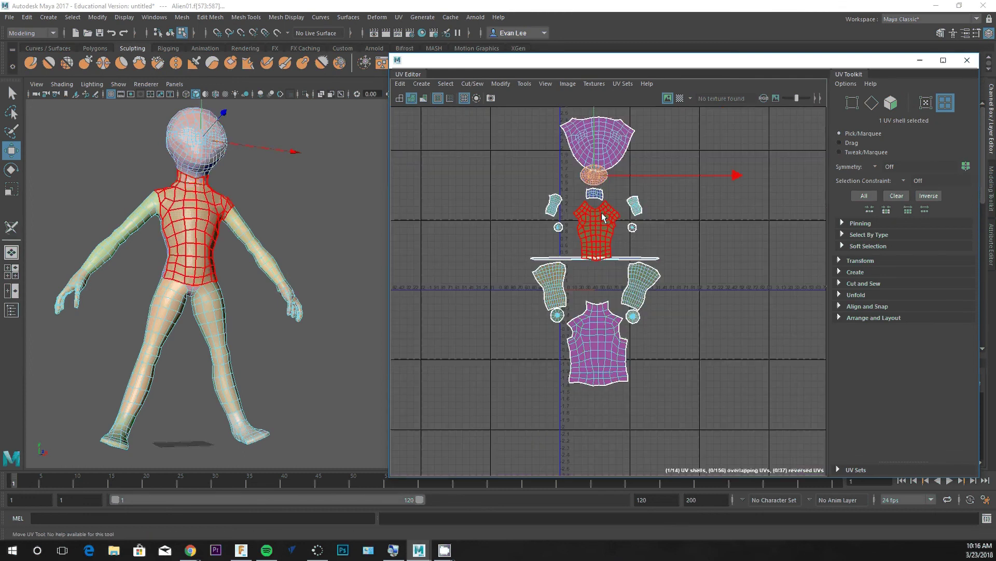
- Move the large head UV shell up to leave a clear gap above the face shell, and deselect it
{"action": "left_click", "coordinate": [603, 165]}
{"action": "left_click", "coordinate": [604, 165]}
{"action": "left_click_drag", "start_coordinate": [604, 161], "coordinate": [598, 142]}
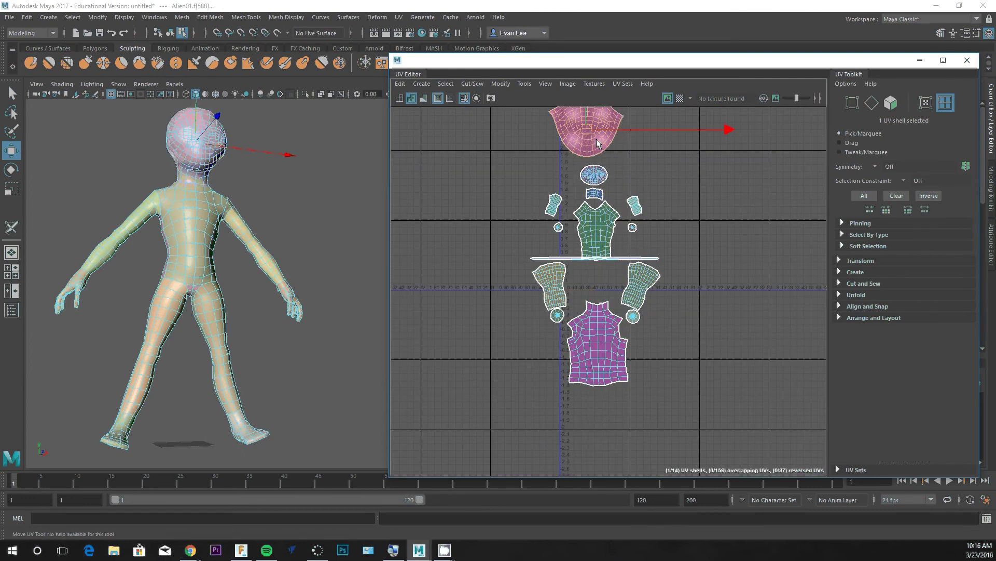
{"action": "left_click", "coordinate": [728, 246]}
{"action": "middle_click_drag", "start_coordinate": [728, 246], "coordinate": [678, 254], "text": "alt"}
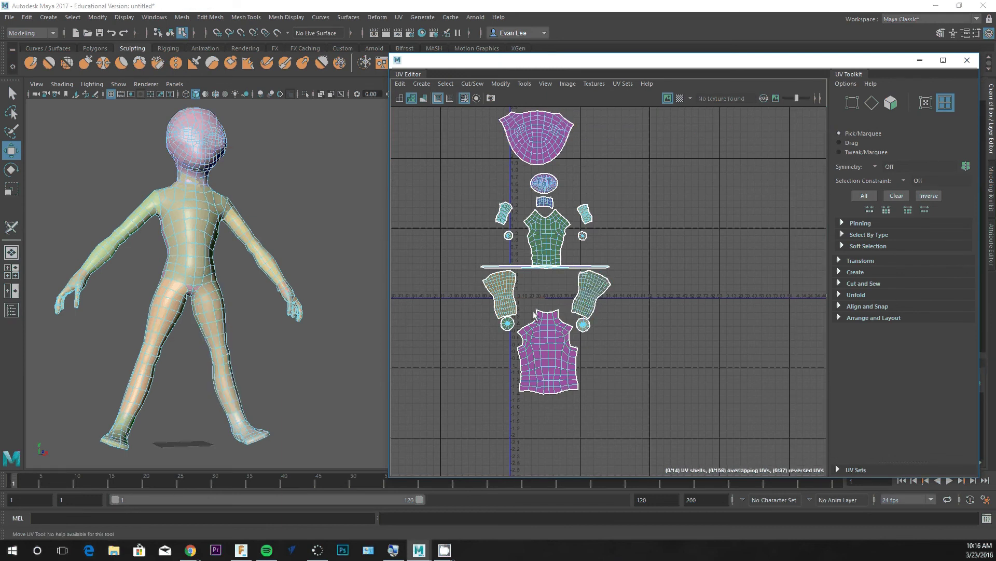
{"action": "middle_click_drag", "start_coordinate": [428, 260], "coordinate": [438, 275], "text": "alt"}
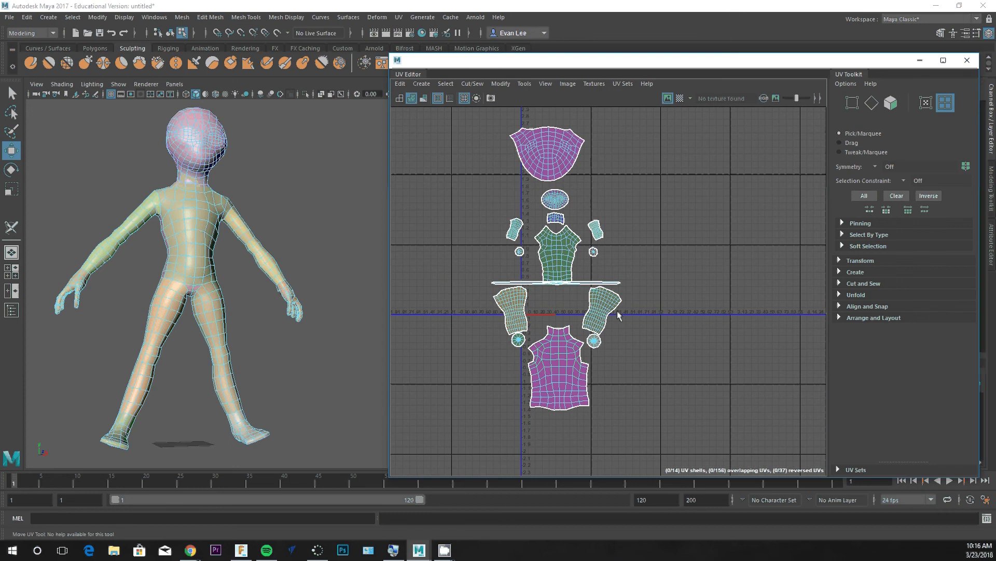